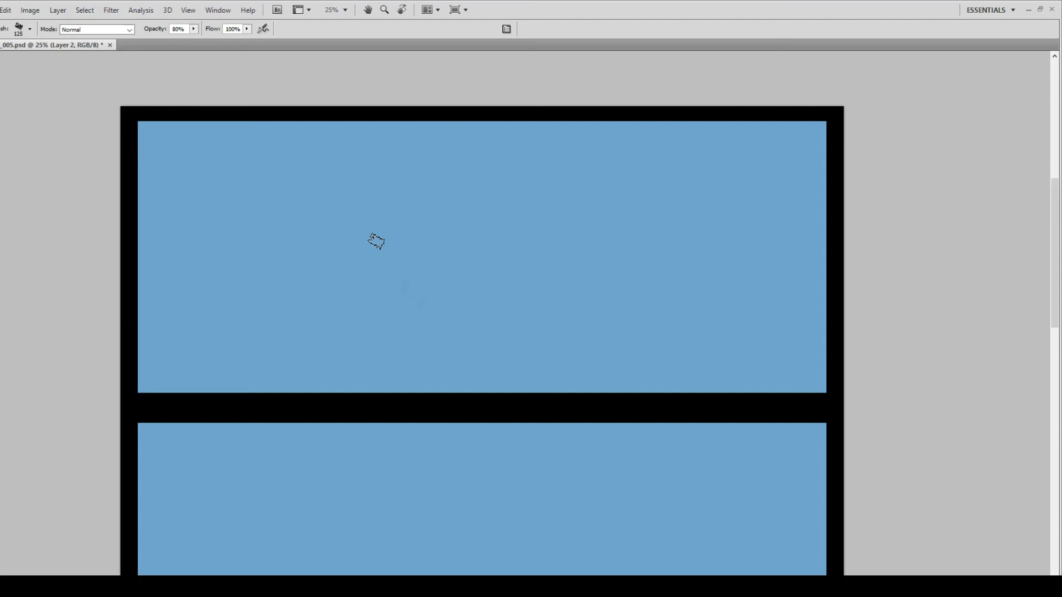
# Block in dark blue-grey and brown land masses across the left and middle of the upper panel.
pyautogui.moveTo(251, 301)
pyautogui.mouseDown()
pyautogui.moveTo(276, 213)
pyautogui.moveTo(354, 280)
pyautogui.moveTo(475, 320)
pyautogui.mouseUp()
pyautogui.moveTo(310, 332)
pyautogui.mouseDown()
pyautogui.moveTo(221, 244)
pyautogui.moveTo(274, 133)
pyautogui.mouseUp()
pyautogui.moveTo(182, 332)
pyautogui.mouseDown()
pyautogui.moveTo(420, 338)
pyautogui.moveTo(631, 315)
pyautogui.mouseUp()
pyautogui.moveTo(431, 301)
pyautogui.mouseDown()
pyautogui.moveTo(652, 302)
pyautogui.moveTo(354, 277)
pyautogui.mouseUp()
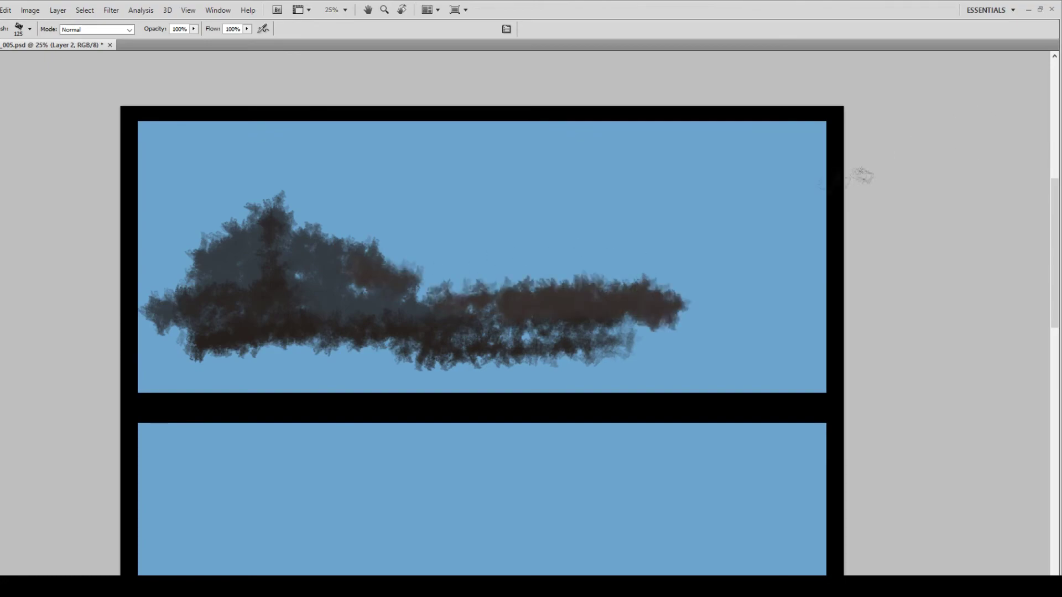
# Extend the dark masses to both sides of the upper panel and paint a pale yellow ground band between them.
pyautogui.moveTo(498, 321)
pyautogui.mouseDown()
pyautogui.moveTo(691, 211)
pyautogui.moveTo(802, 299)
pyautogui.moveTo(299, 370)
pyautogui.moveTo(149, 354)
pyautogui.moveTo(648, 332)
pyautogui.moveTo(426, 315)
pyautogui.moveTo(818, 340)
pyautogui.mouseUp()
pyautogui.moveTo(320, 203); pyautogui.dragTo(317, 230)
pyautogui.moveTo(224, 230)
pyautogui.mouseDown()
pyautogui.moveTo(166, 213)
pyautogui.moveTo(160, 326)
pyautogui.moveTo(271, 298)
pyautogui.mouseUp()
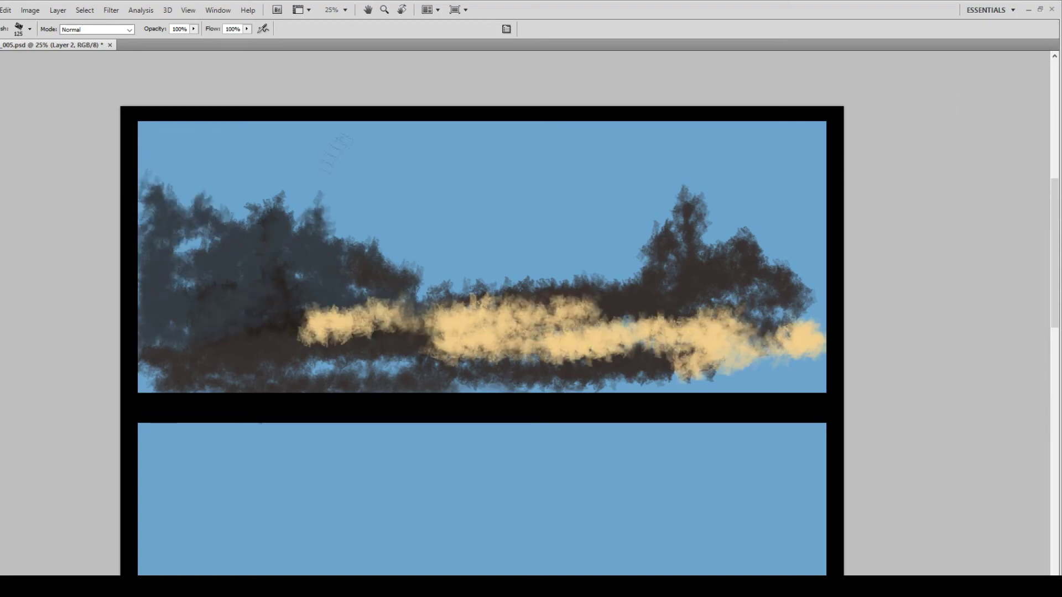
pyautogui.moveTo(384, 249); pyautogui.dragTo(551, 271)
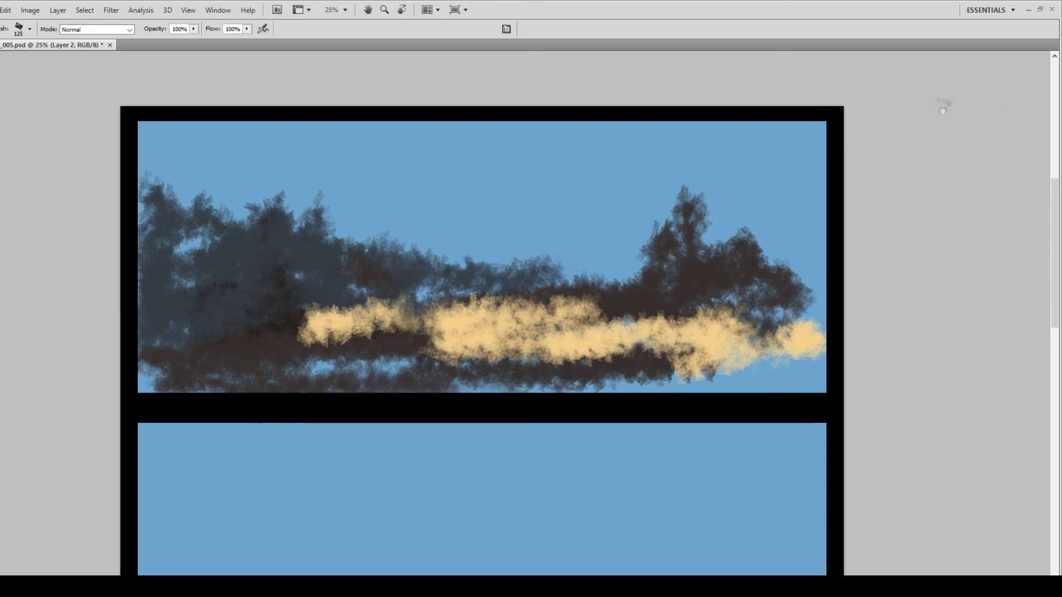
# Paint cream and pale blue-grey cloud bands along the upper edge of the sky.
pyautogui.moveTo(429, 164)
pyautogui.mouseDown()
pyautogui.moveTo(591, 167)
pyautogui.moveTo(456, 156)
pyautogui.moveTo(575, 144)
pyautogui.mouseUp()
pyautogui.keyDown('alt'); pyautogui.click(395, 178); pyautogui.keyUp('alt')
pyautogui.moveTo(395, 178)
pyautogui.mouseDown()
pyautogui.moveTo(620, 164)
pyautogui.moveTo(232, 158)
pyautogui.mouseUp()
pyautogui.moveTo(232, 157); pyautogui.dragTo(719, 146)
pyautogui.keyDown('alt'); pyautogui.click(449, 127); pyautogui.keyUp('alt')
pyautogui.moveTo(442, 160); pyautogui.dragTo(804, 133)
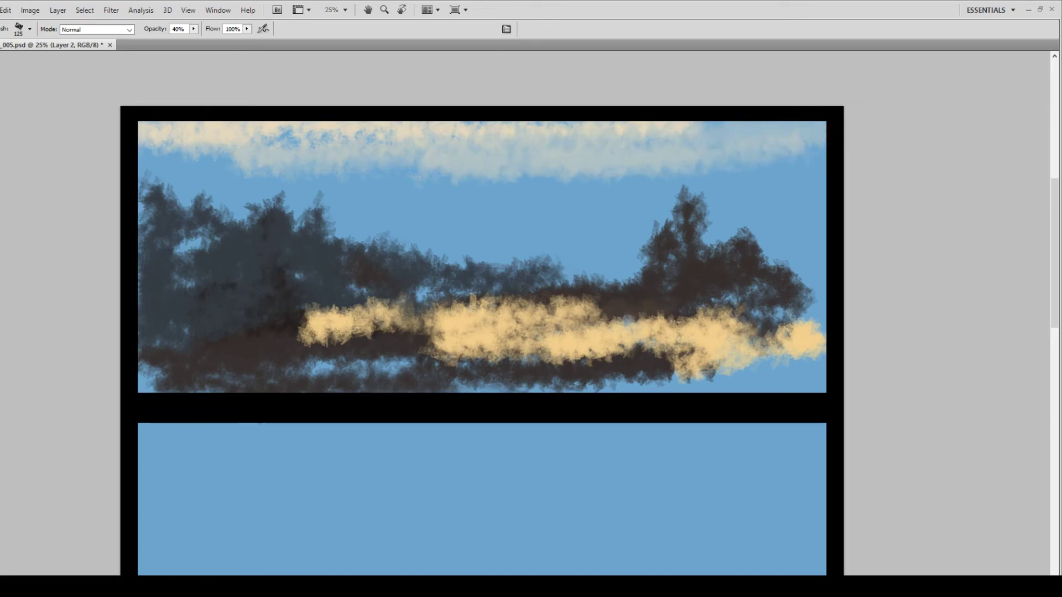
# Work olive green and brown tones over the ground with the brush at 40% opacity.
pyautogui.moveTo(625, 304); pyautogui.dragTo(714, 307)
pyautogui.moveTo(426, 334); pyautogui.dragTo(205, 332)
pyautogui.moveTo(205, 360); pyautogui.dragTo(688, 376)
pyautogui.moveTo(382, 376); pyautogui.dragTo(683, 376)
pyautogui.moveTo(772, 345); pyautogui.dragTo(608, 379)
pyautogui.moveTo(775, 378)
pyautogui.mouseDown()
pyautogui.moveTo(194, 385)
pyautogui.moveTo(158, 348)
pyautogui.mouseUp()
pyautogui.moveTo(188, 327); pyautogui.dragTo(315, 299)
pyautogui.moveTo(497, 321); pyautogui.dragTo(327, 332)
pyautogui.moveTo(672, 285)
pyautogui.mouseDown()
pyautogui.moveTo(714, 288)
pyautogui.moveTo(769, 318)
pyautogui.mouseUp()
# Add large blue-grey hill shapes behind the left and right dark masses, using a colour sampled from the left mass.
pyautogui.keyDown('alt'); pyautogui.click(283, 277); pyautogui.keyUp('alt')
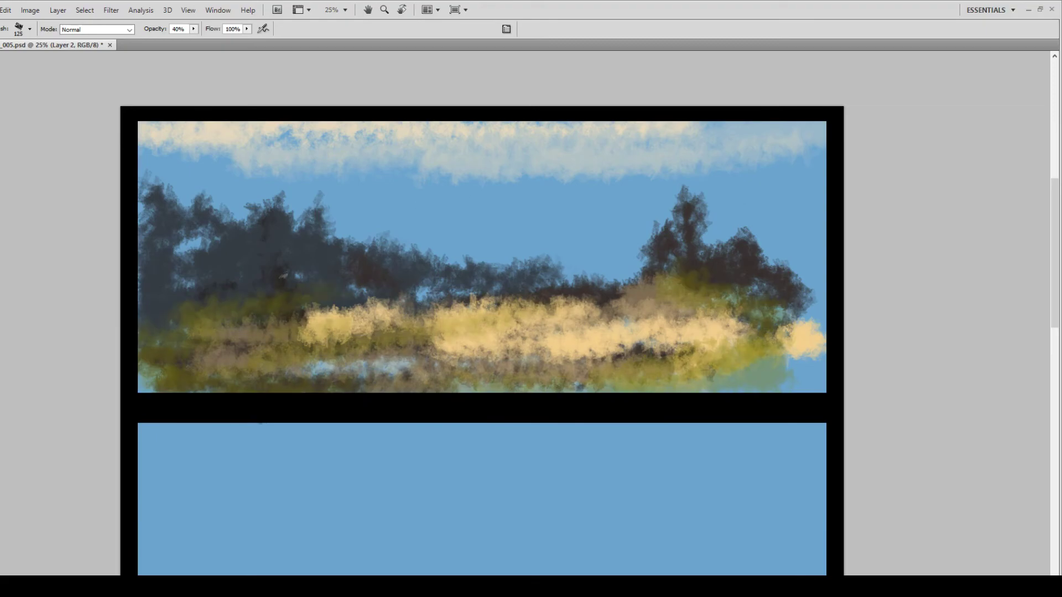
pyautogui.moveTo(296, 227); pyautogui.dragTo(249, 243)
pyautogui.moveTo(277, 205)
pyautogui.mouseDown()
pyautogui.moveTo(350, 173)
pyautogui.moveTo(387, 222)
pyautogui.moveTo(359, 210)
pyautogui.moveTo(437, 221)
pyautogui.moveTo(259, 367)
pyautogui.moveTo(696, 327)
pyautogui.mouseUp()
pyautogui.moveTo(738, 203)
pyautogui.mouseDown()
pyautogui.moveTo(700, 299)
pyautogui.moveTo(791, 365)
pyautogui.moveTo(800, 258)
pyautogui.mouseUp()
# Paint a dark brown shadow area over the right foreground at 70% brush opacity.
pyautogui.press('7')
pyautogui.moveTo(728, 349); pyautogui.dragTo(672, 370)
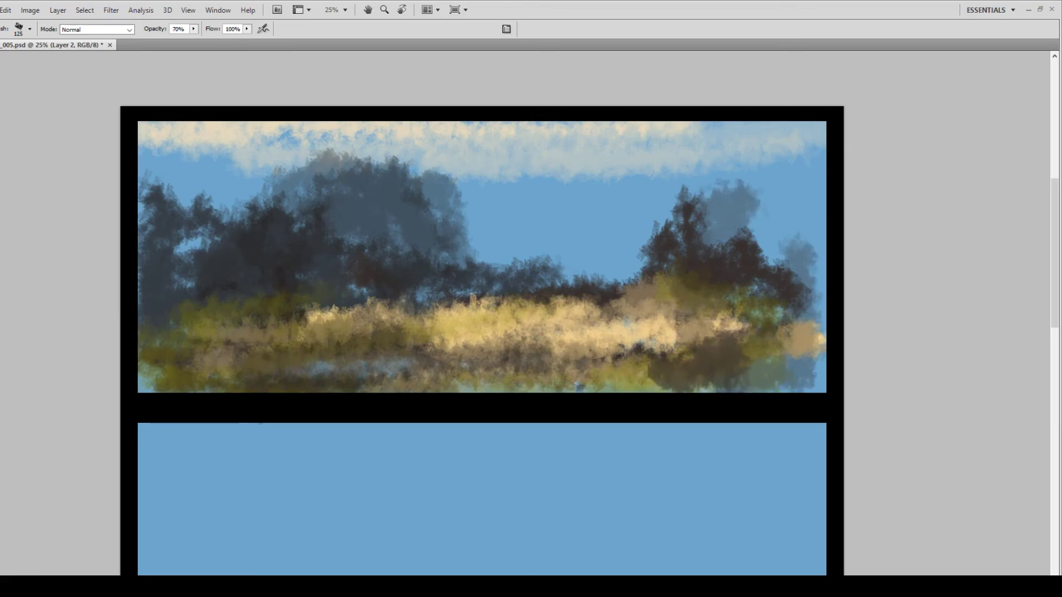
pyautogui.moveTo(774, 310); pyautogui.dragTo(796, 368)
pyautogui.moveTo(797, 368)
pyautogui.mouseDown()
pyautogui.moveTo(620, 370)
pyautogui.moveTo(658, 349)
pyautogui.mouseUp()
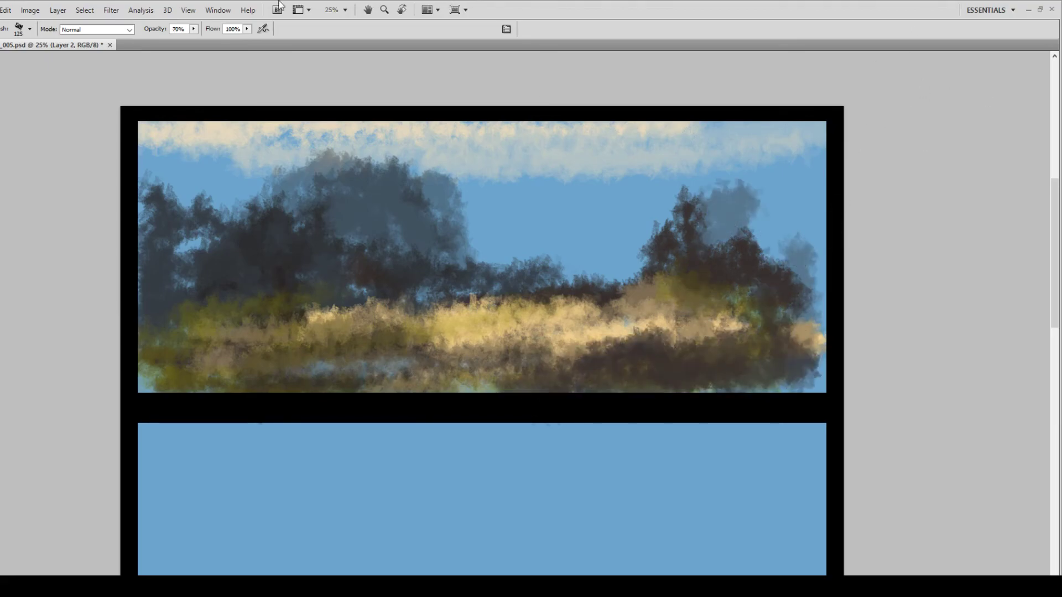
# Paint hazy blue distant hills in the central gap and extend the pale clouds down over the sky above them.
pyautogui.moveTo(471, 238)
pyautogui.mouseDown()
pyautogui.moveTo(593, 250)
pyautogui.moveTo(452, 223)
pyautogui.moveTo(513, 247)
pyautogui.moveTo(608, 262)
pyautogui.moveTo(618, 245)
pyautogui.moveTo(525, 267)
pyautogui.moveTo(586, 288)
pyautogui.mouseUp()
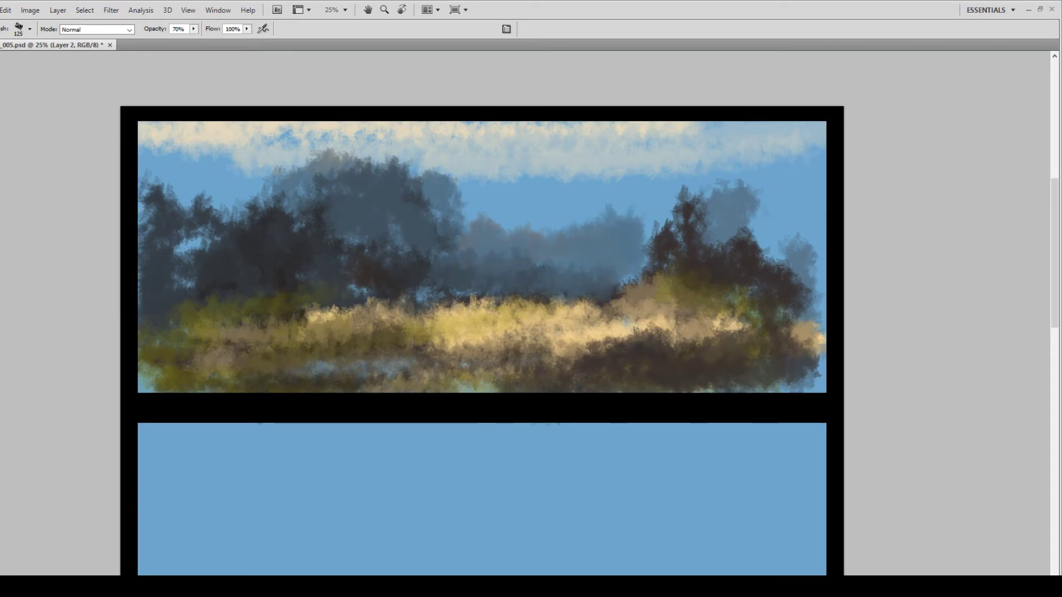
pyautogui.moveTo(584, 161); pyautogui.dragTo(808, 177)
pyautogui.moveTo(548, 177); pyautogui.dragTo(459, 199)
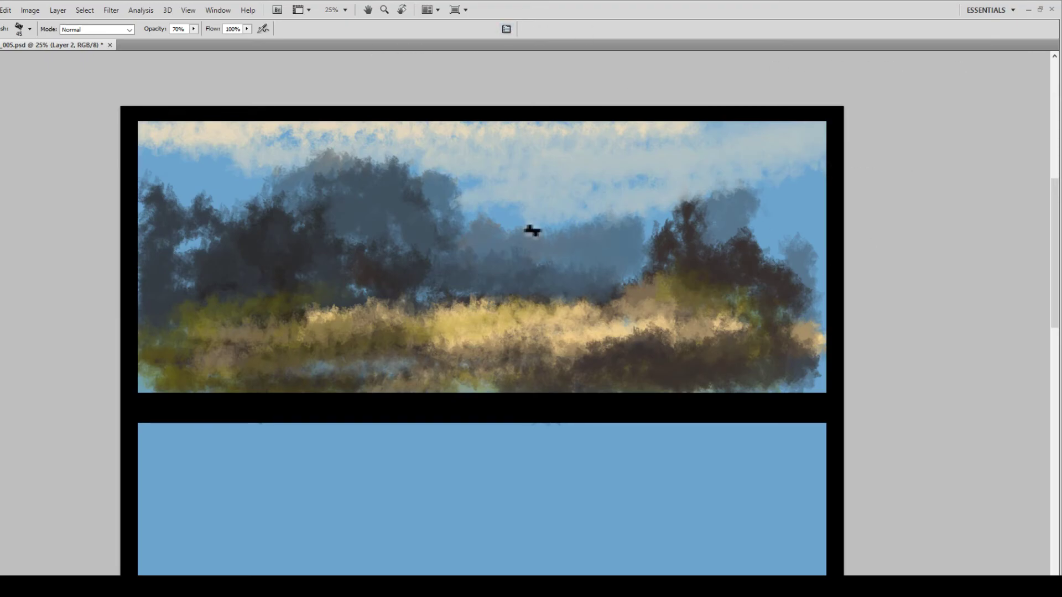
# Reshape the left cliffs and the hill behind them with broad dark and misty blue strokes, using a brush size of 300.
pyautogui.press('[')
pyautogui.press('[')
pyautogui.press('[')
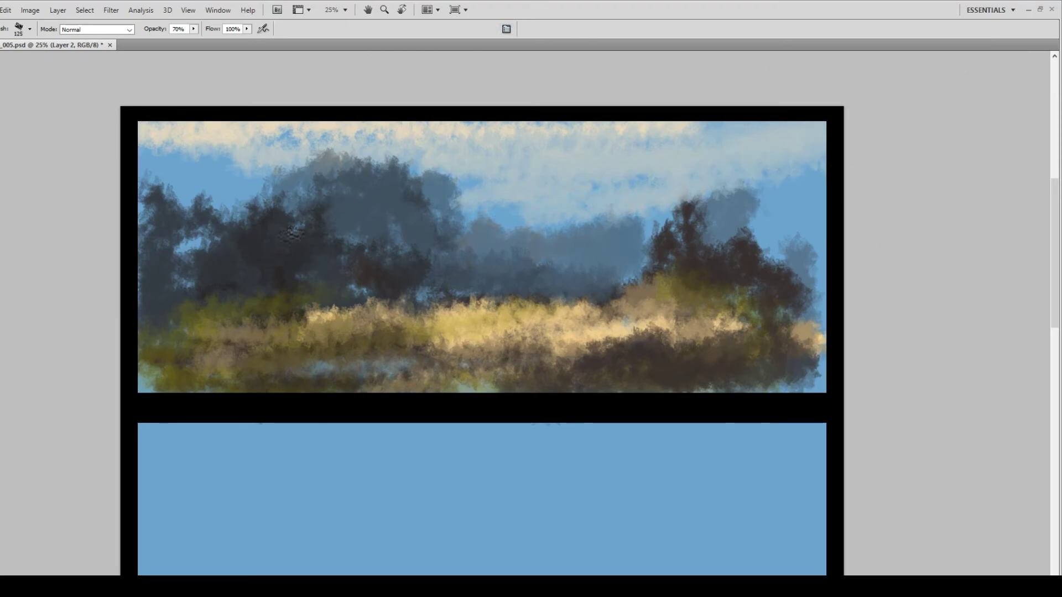
pyautogui.moveTo(260, 310); pyautogui.dragTo(376, 313)
pyautogui.moveTo(209, 283)
pyautogui.mouseDown()
pyautogui.moveTo(194, 242)
pyautogui.moveTo(126, 199)
pyautogui.moveTo(146, 182)
pyautogui.moveTo(306, 181)
pyautogui.moveTo(253, 206)
pyautogui.moveTo(318, 215)
pyautogui.moveTo(382, 255)
pyautogui.moveTo(564, 160)
pyautogui.moveTo(479, 229)
pyautogui.moveTo(464, 289)
pyautogui.moveTo(545, 275)
pyautogui.moveTo(452, 195)
pyautogui.moveTo(444, 238)
pyautogui.moveTo(406, 216)
pyautogui.mouseUp()
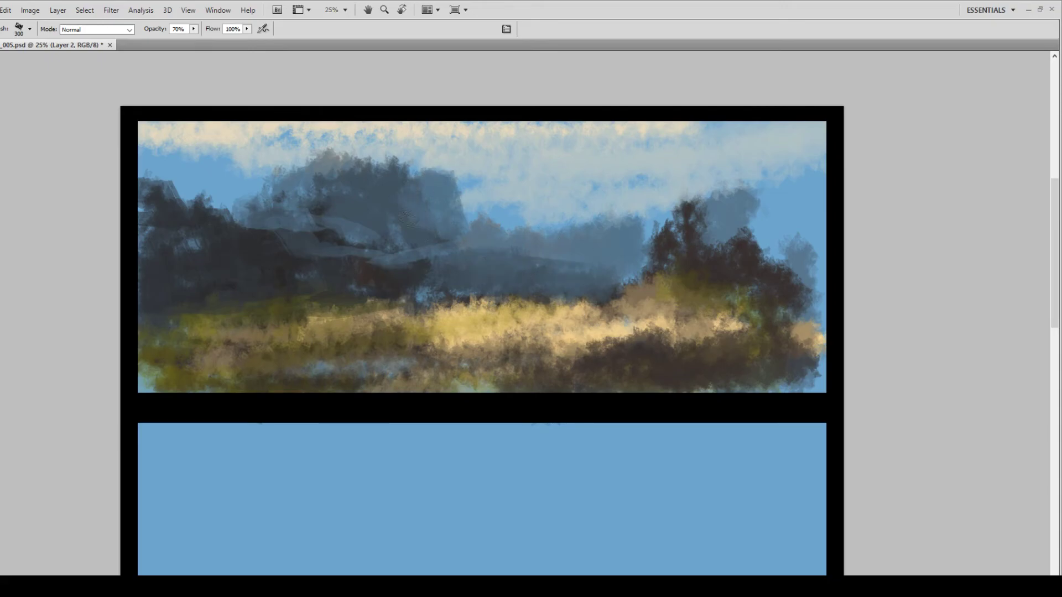
pyautogui.moveTo(325, 206)
pyautogui.mouseDown()
pyautogui.moveTo(240, 207)
pyautogui.moveTo(332, 152)
pyautogui.moveTo(401, 209)
pyautogui.moveTo(484, 240)
pyautogui.mouseUp()
# Darken the base of the distant hills and brush sweeping sandy strokes with dark streaks across the central and right ground.
pyautogui.moveTo(426, 292)
pyautogui.mouseDown()
pyautogui.moveTo(545, 272)
pyautogui.moveTo(615, 290)
pyautogui.mouseUp()
pyautogui.moveTo(570, 302); pyautogui.dragTo(407, 314)
pyautogui.moveTo(581, 315)
pyautogui.mouseDown()
pyautogui.moveTo(663, 303)
pyautogui.moveTo(442, 362)
pyautogui.moveTo(769, 332)
pyautogui.moveTo(581, 367)
pyautogui.moveTo(819, 382)
pyautogui.mouseUp()
pyautogui.moveTo(587, 385); pyautogui.dragTo(493, 392)
pyautogui.moveTo(434, 322); pyautogui.dragTo(303, 344)
pyautogui.moveTo(581, 320); pyautogui.dragTo(619, 308)
pyautogui.moveTo(608, 359)
pyautogui.mouseDown()
pyautogui.moveTo(669, 343)
pyautogui.moveTo(575, 365)
pyautogui.mouseUp()
pyautogui.moveTo(804, 353); pyautogui.dragTo(691, 383)
# Paint dark rocks, mounds and shadow bands across the left and central foreground.
pyautogui.moveTo(326, 330)
pyautogui.mouseDown()
pyautogui.moveTo(196, 319)
pyautogui.moveTo(321, 332)
pyautogui.mouseUp()
pyautogui.moveTo(243, 313); pyautogui.dragTo(362, 318)
pyautogui.moveTo(145, 325)
pyautogui.mouseDown()
pyautogui.moveTo(249, 287)
pyautogui.moveTo(366, 303)
pyautogui.moveTo(404, 351)
pyautogui.moveTo(356, 386)
pyautogui.moveTo(423, 354)
pyautogui.moveTo(716, 391)
pyautogui.mouseUp()
pyautogui.moveTo(266, 349); pyautogui.dragTo(136, 395)
pyautogui.moveTo(332, 371); pyautogui.dragTo(148, 387)
pyautogui.moveTo(148, 387)
pyautogui.mouseDown()
pyautogui.moveTo(286, 372)
pyautogui.moveTo(273, 334)
pyautogui.moveTo(294, 369)
pyautogui.mouseUp()
pyautogui.moveTo(160, 312); pyautogui.dragTo(194, 388)
pyautogui.moveTo(345, 351); pyautogui.dragTo(459, 361)
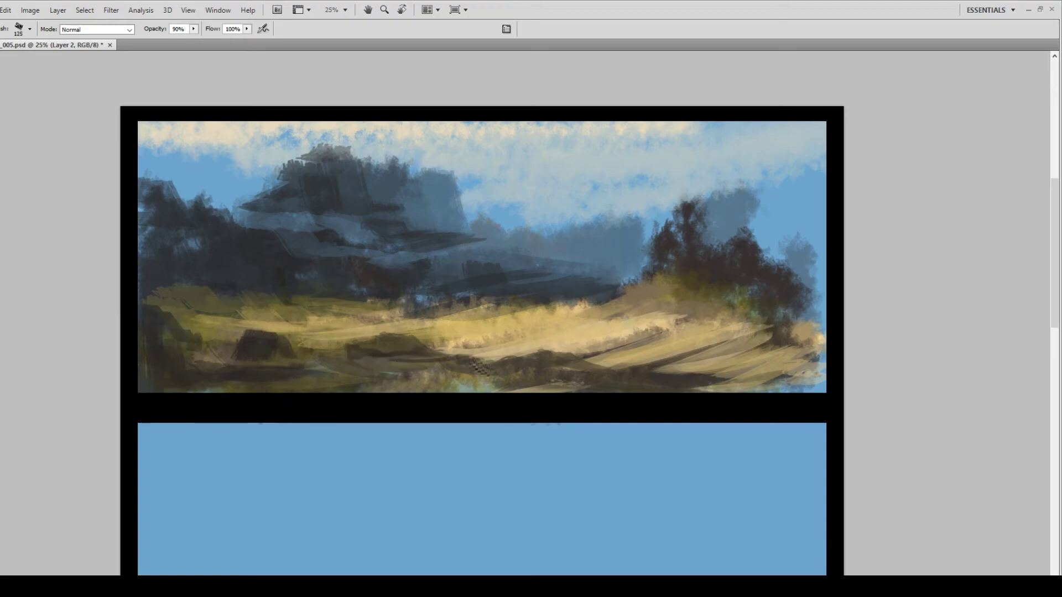
pyautogui.moveTo(553, 357)
pyautogui.mouseDown()
pyautogui.moveTo(486, 382)
pyautogui.moveTo(611, 390)
pyautogui.mouseUp()
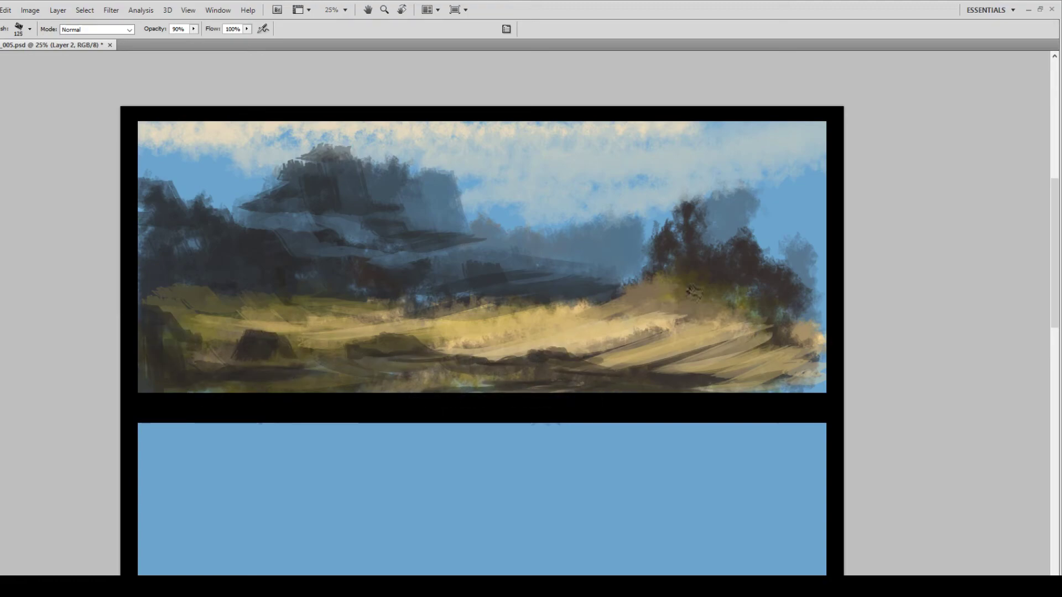
# Rework the right cliff and its sandy ground, and add thin cloud streaks to the upper sky at 90% opacity.
pyautogui.moveTo(644, 281)
pyautogui.mouseDown()
pyautogui.moveTo(680, 206)
pyautogui.moveTo(736, 221)
pyautogui.moveTo(817, 310)
pyautogui.moveTo(805, 400)
pyautogui.mouseUp()
pyautogui.keyDown('alt'); pyautogui.click(589, 130); pyautogui.keyUp('alt')
pyautogui.moveTo(672, 136); pyautogui.dragTo(723, 129)
pyautogui.moveTo(175, 147); pyautogui.dragTo(142, 155)
pyautogui.moveTo(237, 158); pyautogui.dragTo(188, 158)
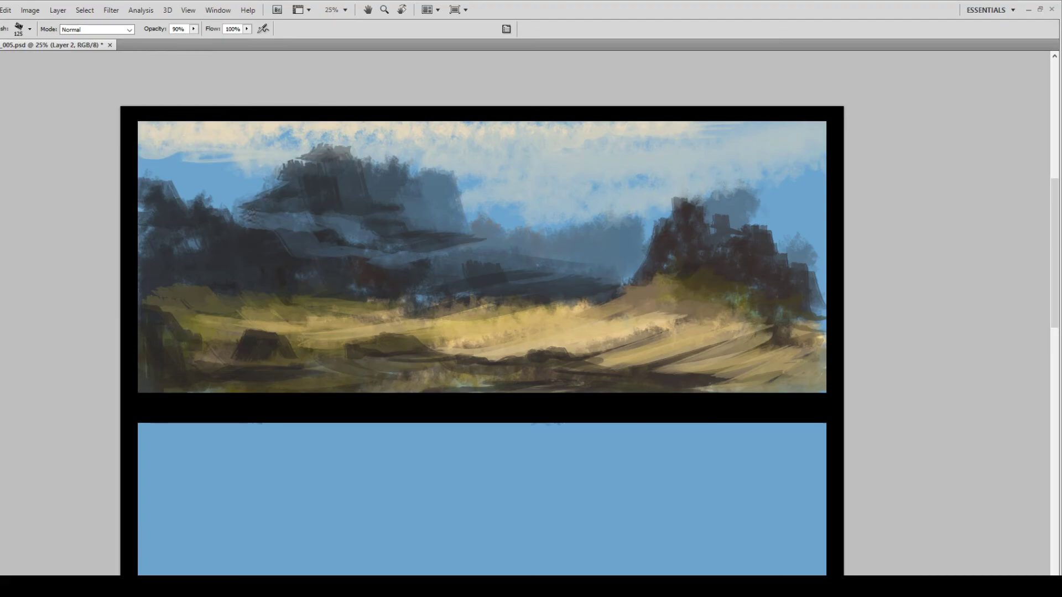
# Enlarge the brush to 250 and paint pale blue mist across the left hill, the central sky and above the right cliff.
pyautogui.press(']')
pyautogui.press(']')
pyautogui.press(']')
pyautogui.press(']')
pyautogui.moveTo(241, 216); pyautogui.dragTo(395, 208)
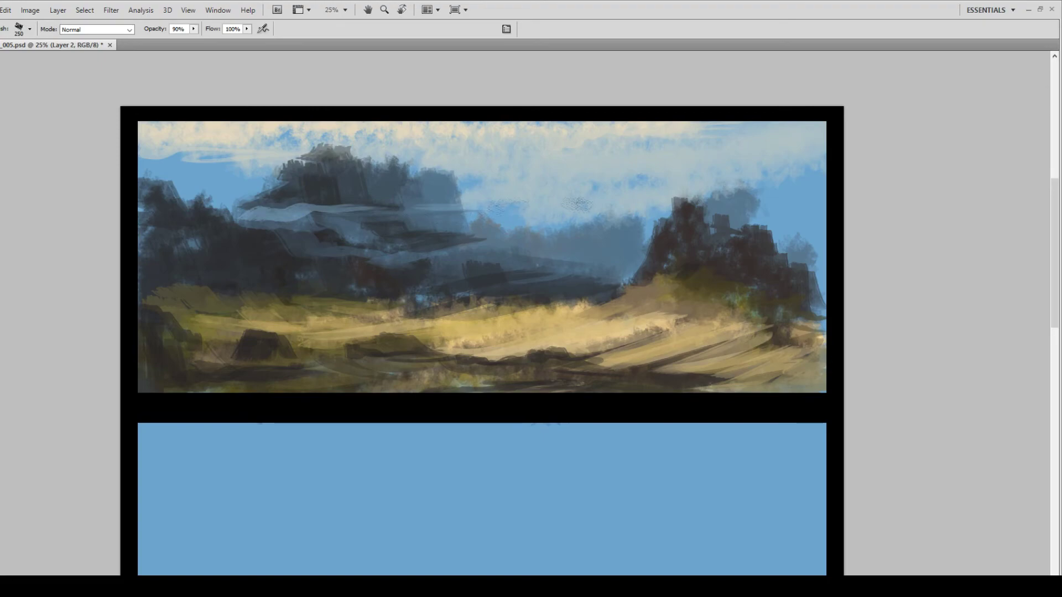
pyautogui.moveTo(514, 212)
pyautogui.mouseDown()
pyautogui.moveTo(489, 216)
pyautogui.moveTo(520, 202)
pyautogui.mouseUp()
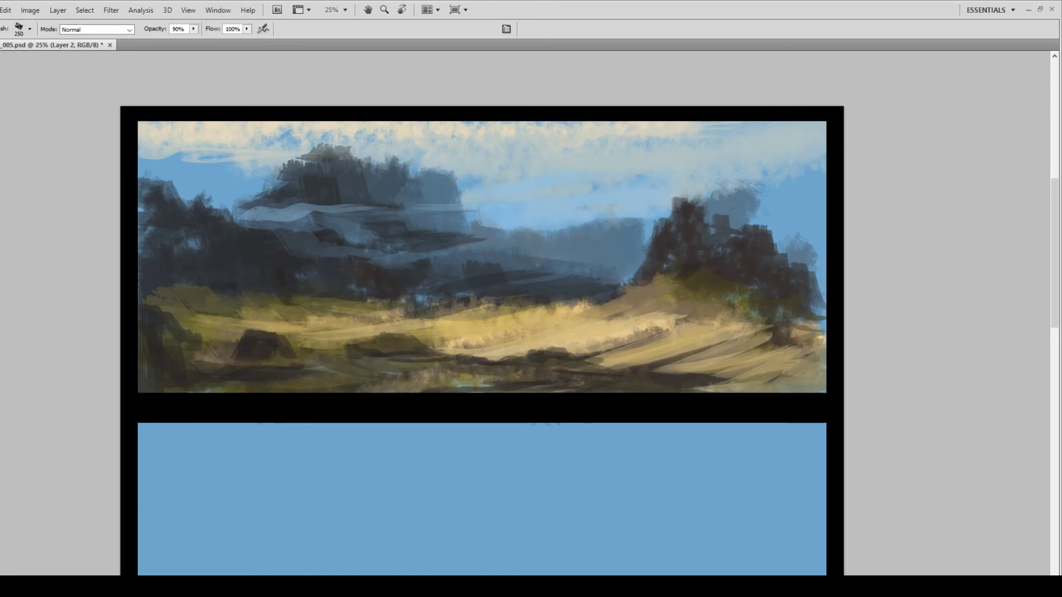
pyautogui.moveTo(719, 188); pyautogui.dragTo(818, 192)
pyautogui.moveTo(697, 206); pyautogui.dragTo(821, 207)
# Soften the mist band across the left background hill with strokes at 30% opacity.
pyautogui.press('3')
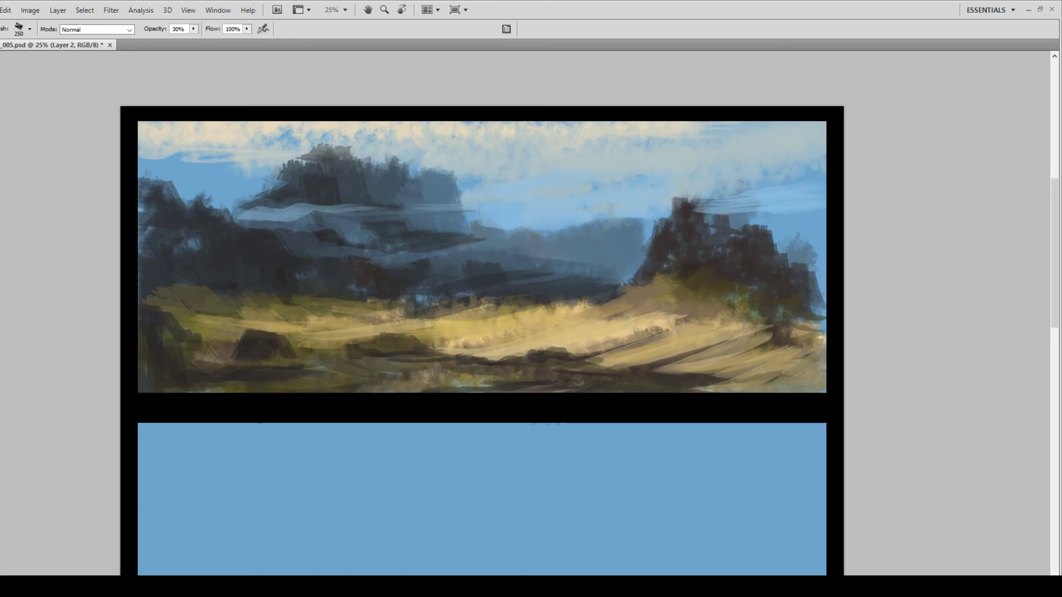
pyautogui.moveTo(332, 213); pyautogui.dragTo(406, 209)
pyautogui.moveTo(260, 211); pyautogui.dragTo(464, 215)
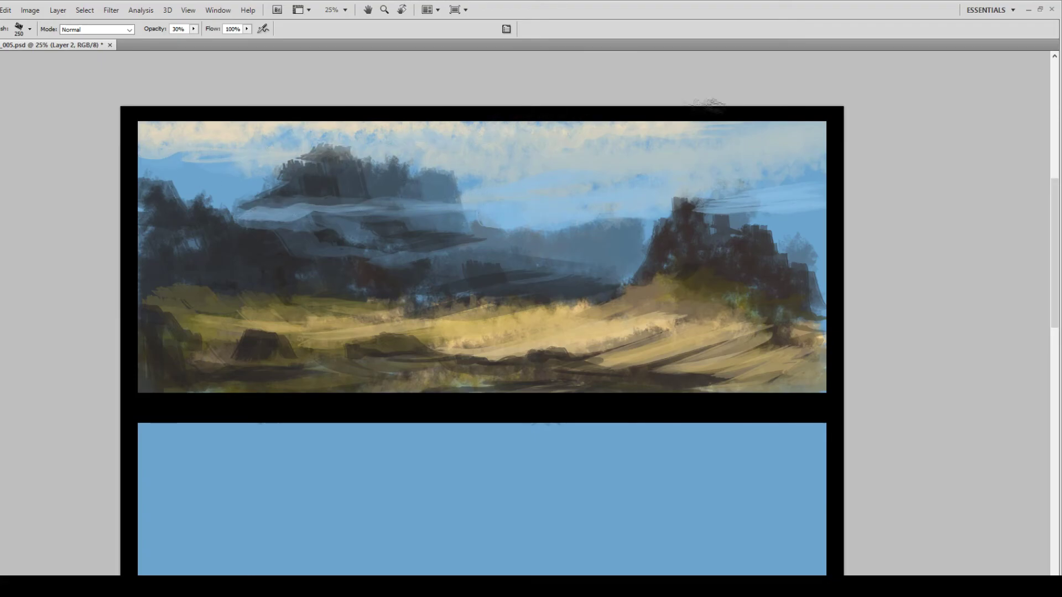
# Paint long cream cloud streaks across the sky at 70% opacity, using a colour sampled from the clouds.
pyautogui.keyDown('alt'); pyautogui.click(230, 135); pyautogui.keyUp('alt')
pyautogui.press('7')
pyautogui.moveTo(213, 166)
pyautogui.mouseDown()
pyautogui.moveTo(158, 158)
pyautogui.moveTo(237, 178)
pyautogui.moveTo(664, 163)
pyautogui.moveTo(700, 145)
pyautogui.mouseUp()
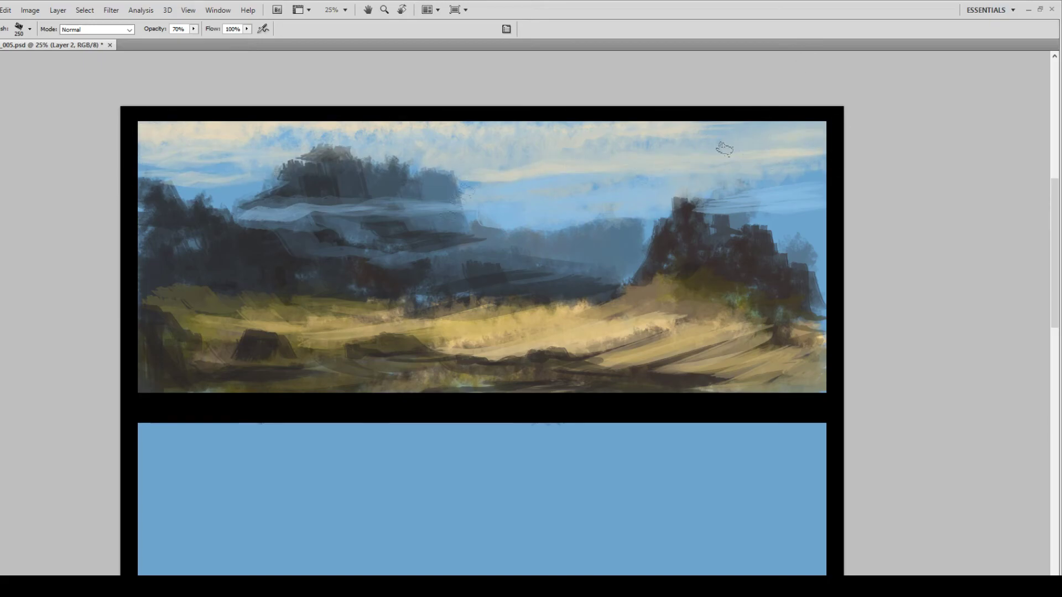
# Solidify the dark left cliffs and foreground rocks, and add streaks across the foreground with a size 125 brush at 80% opacity.
pyautogui.moveTo(191, 269)
pyautogui.mouseDown()
pyautogui.moveTo(194, 244)
pyautogui.moveTo(142, 239)
pyautogui.moveTo(148, 187)
pyautogui.moveTo(244, 238)
pyautogui.mouseUp()
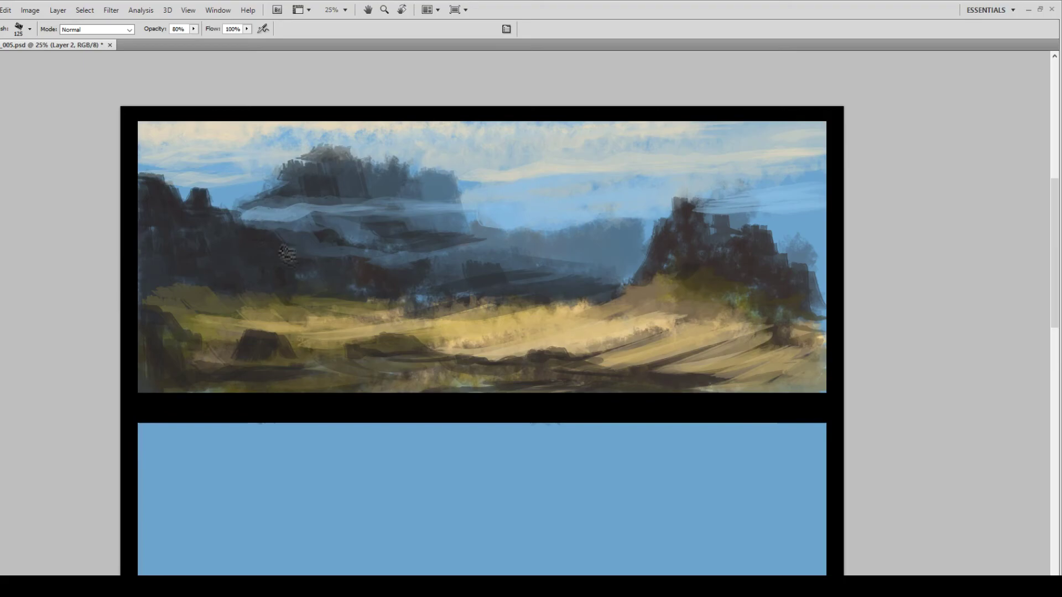
pyautogui.moveTo(156, 332); pyautogui.dragTo(232, 401)
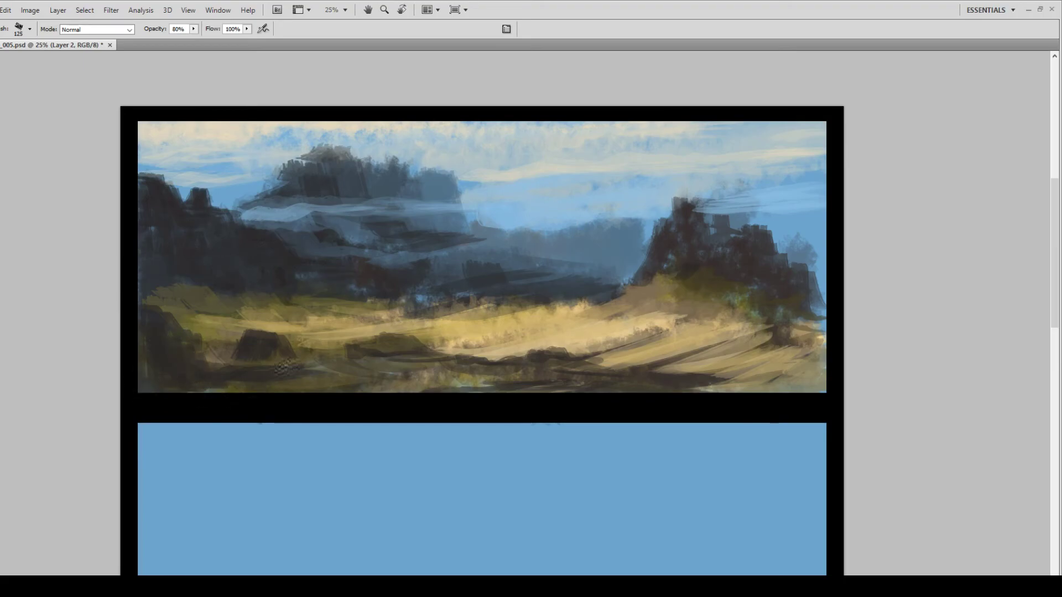
pyautogui.moveTo(161, 320)
pyautogui.mouseDown()
pyautogui.moveTo(238, 381)
pyautogui.moveTo(362, 372)
pyautogui.mouseUp()
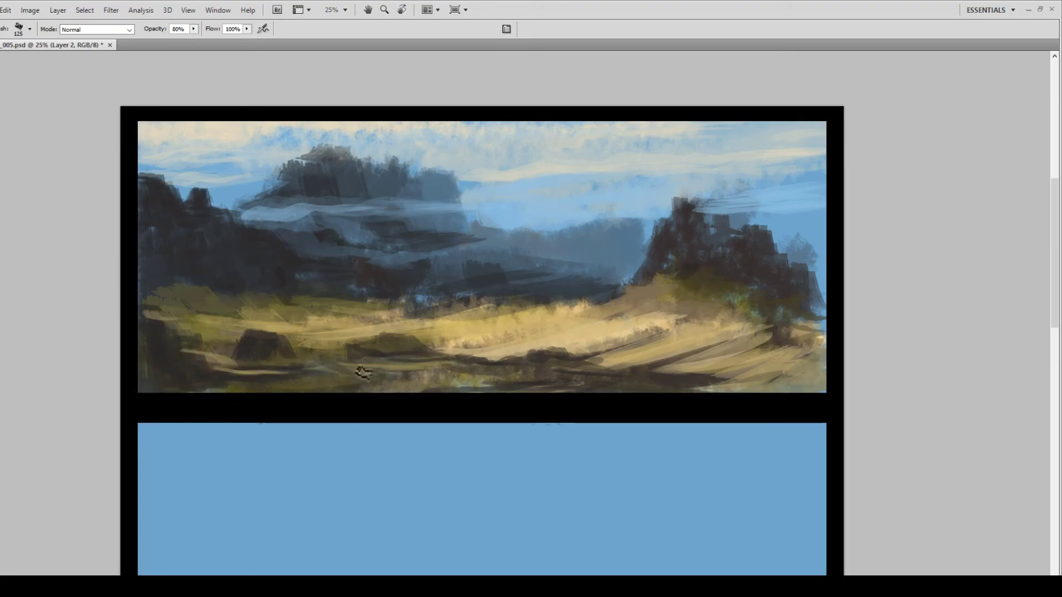
pyautogui.moveTo(520, 359)
pyautogui.mouseDown()
pyautogui.moveTo(670, 390)
pyautogui.moveTo(741, 387)
pyautogui.moveTo(712, 348)
pyautogui.mouseUp()
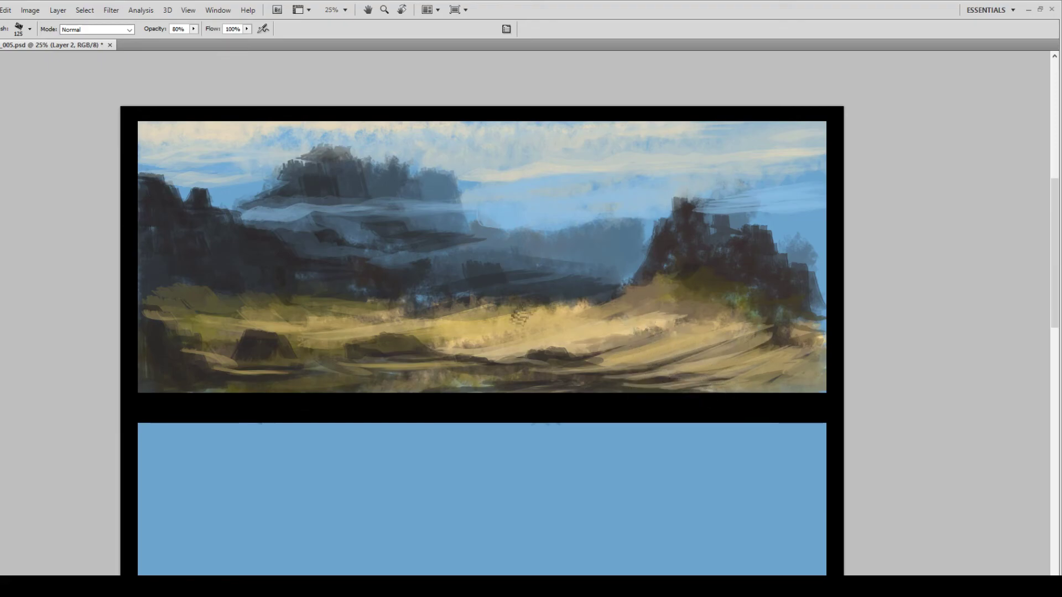
# Extend the yellow-green plain into the distance between the cliffs and beyond the right cliff's outer edge.
pyautogui.moveTo(614, 296); pyautogui.dragTo(497, 303)
pyautogui.moveTo(625, 285)
pyautogui.mouseDown()
pyautogui.moveTo(540, 289)
pyautogui.moveTo(625, 268)
pyautogui.mouseUp()
pyautogui.moveTo(535, 282); pyautogui.dragTo(625, 274)
pyautogui.moveTo(791, 252)
pyautogui.mouseDown()
pyautogui.moveTo(822, 257)
pyautogui.moveTo(796, 233)
pyautogui.moveTo(813, 227)
pyautogui.moveTo(805, 218)
pyautogui.moveTo(774, 241)
pyautogui.mouseUp()
# Define blue mountain peaks in the central distance and shape the lower slope of the left cliff.
pyautogui.moveTo(539, 227)
pyautogui.mouseDown()
pyautogui.moveTo(500, 232)
pyautogui.moveTo(551, 225)
pyautogui.mouseUp()
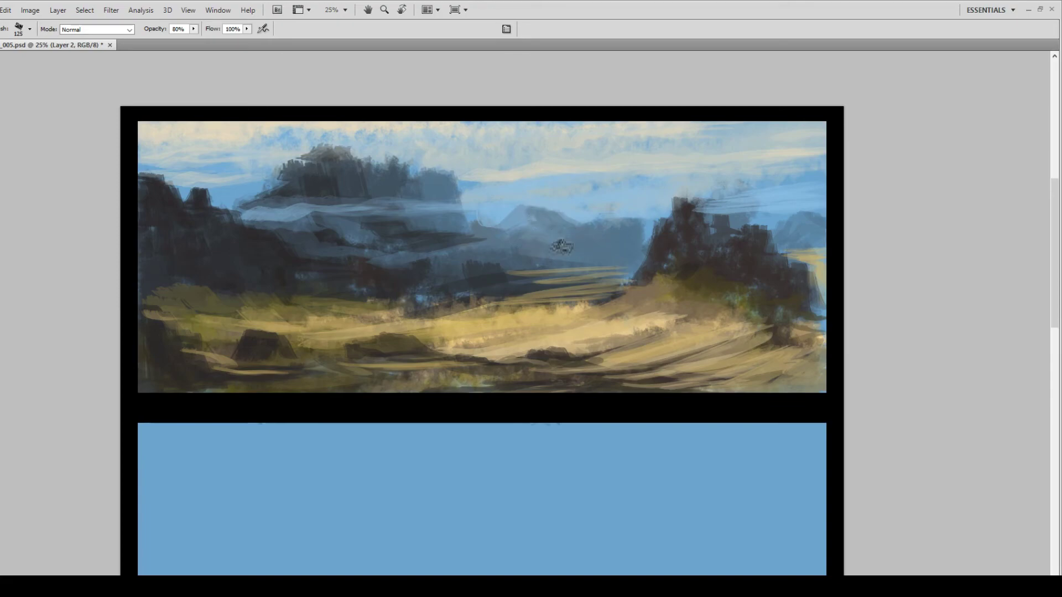
pyautogui.moveTo(606, 232); pyautogui.dragTo(644, 228)
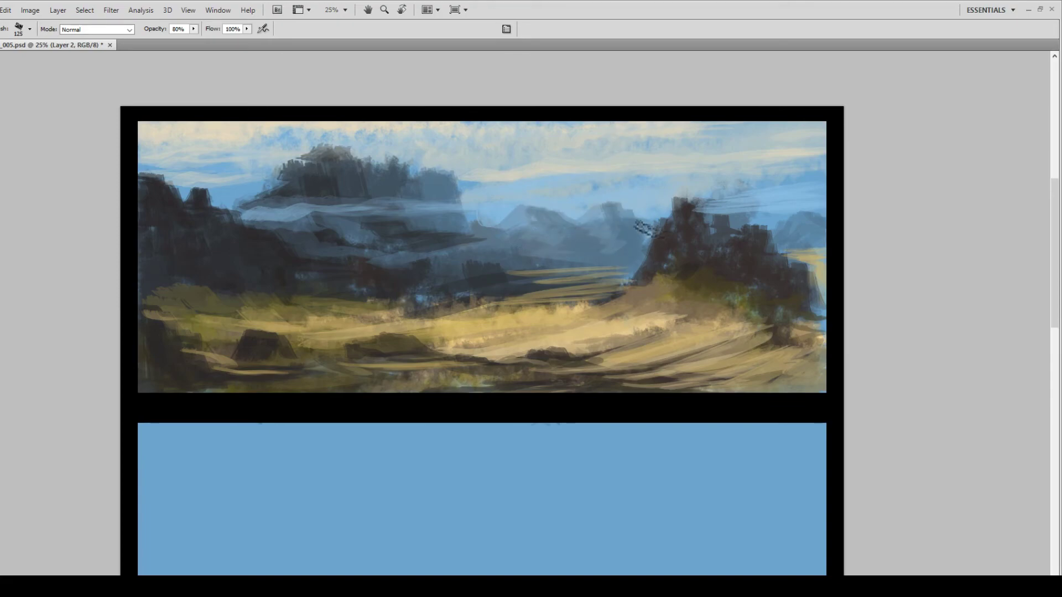
pyautogui.moveTo(568, 261); pyautogui.dragTo(397, 257)
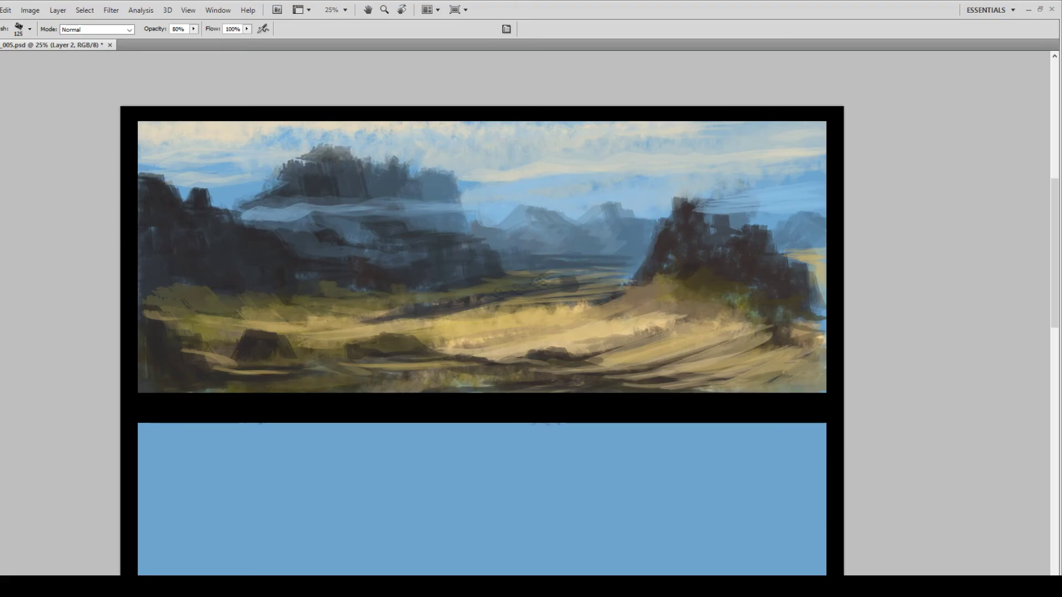
# Refine the sandy ground from the foreground to the right cliff's base, and cover the yellow patch beyond the cliff with sampled blue.
pyautogui.moveTo(357, 361); pyautogui.dragTo(293, 365)
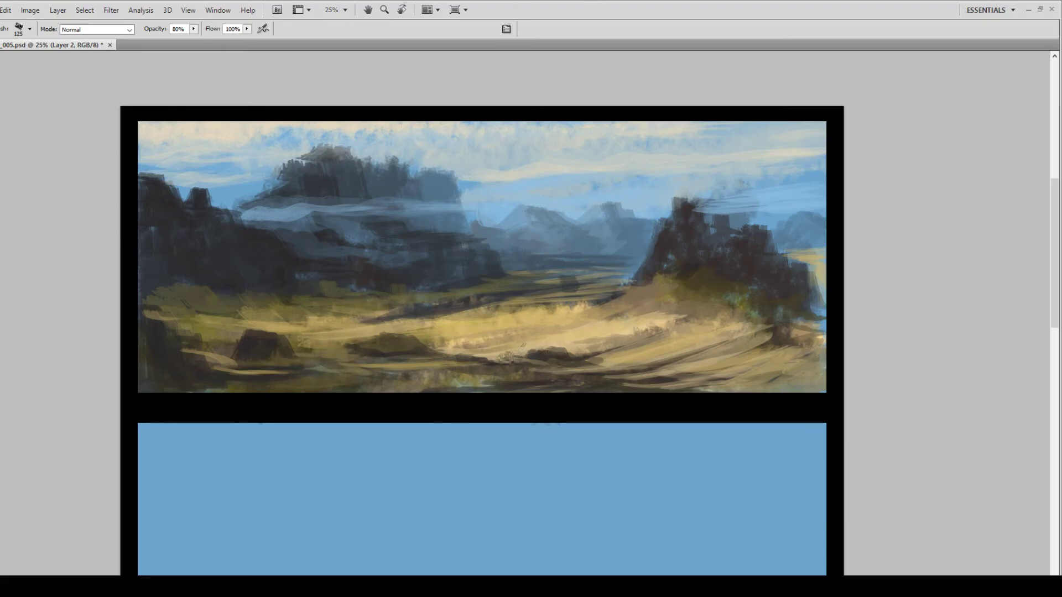
pyautogui.moveTo(514, 318)
pyautogui.mouseDown()
pyautogui.moveTo(612, 305)
pyautogui.moveTo(648, 286)
pyautogui.moveTo(696, 289)
pyautogui.mouseUp()
pyautogui.moveTo(712, 288)
pyautogui.mouseDown()
pyautogui.moveTo(736, 287)
pyautogui.moveTo(768, 324)
pyautogui.moveTo(805, 332)
pyautogui.moveTo(824, 368)
pyautogui.mouseUp()
pyautogui.moveTo(774, 402); pyautogui.dragTo(835, 391)
pyautogui.moveTo(676, 391); pyautogui.dragTo(811, 372)
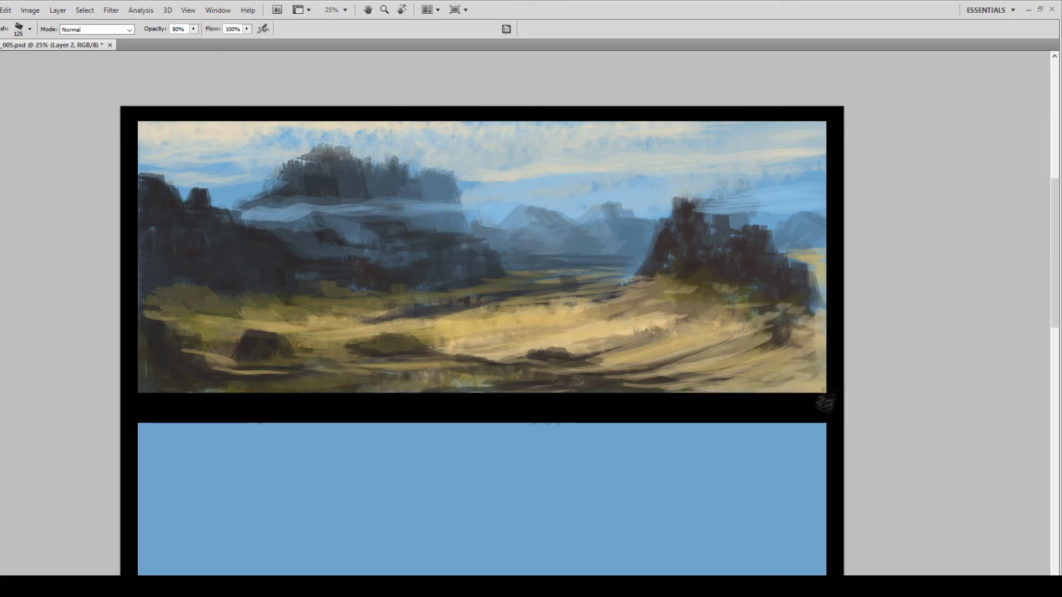
pyautogui.keyDown('alt'); pyautogui.click(815, 232); pyautogui.keyUp('alt')
pyautogui.moveTo(802, 254)
pyautogui.mouseDown()
pyautogui.moveTo(821, 277)
pyautogui.moveTo(813, 291)
pyautogui.mouseUp()
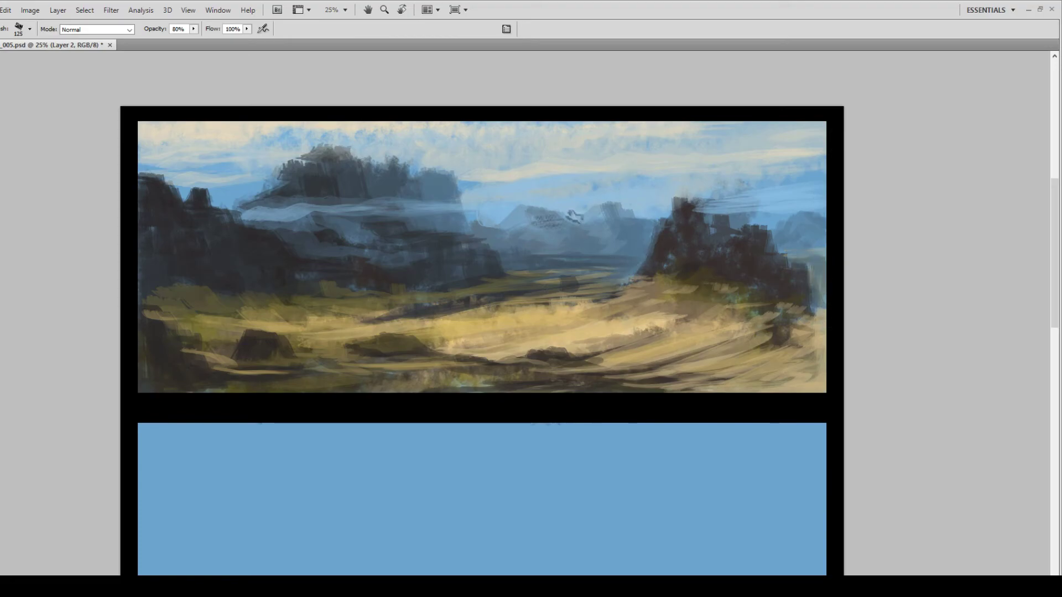
# Lasso the central sky and distant mountains, following the edges of both cliffs and the horizon.
pyautogui.press('l')
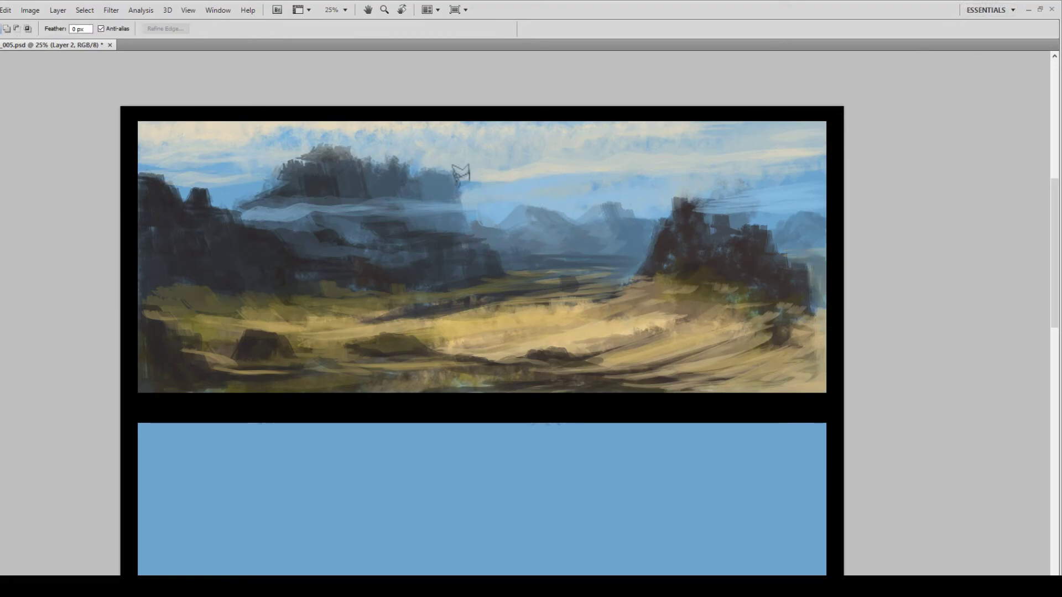
pyautogui.moveTo(503, 271); pyautogui.dragTo(559, 265)
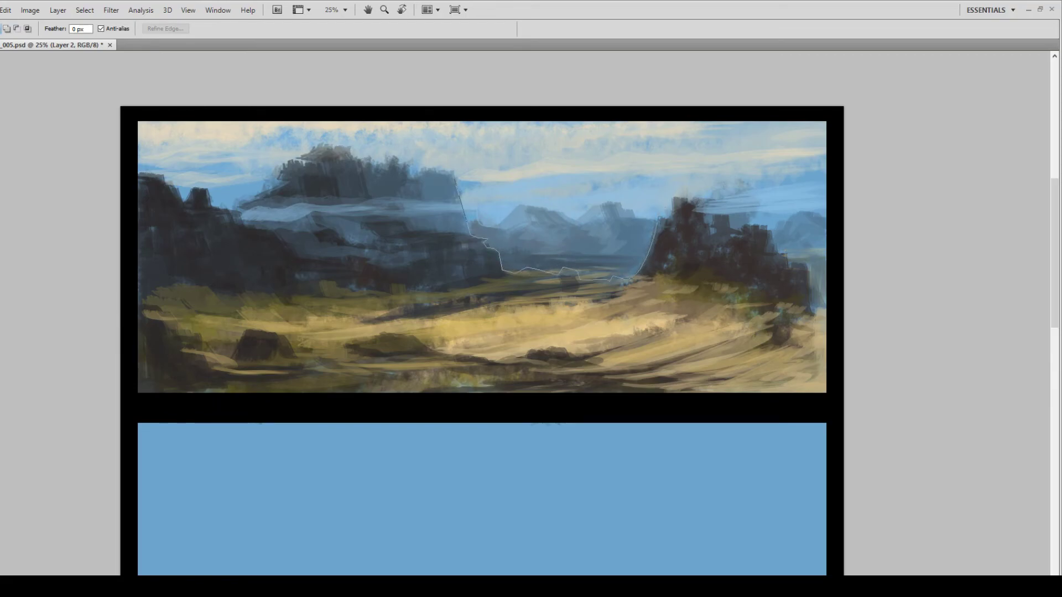
pyautogui.moveTo(676, 197)
pyautogui.mouseDown()
pyautogui.moveTo(754, 126)
pyautogui.moveTo(459, 176)
pyautogui.mouseUp()
pyautogui.moveTo(502, 271); pyautogui.dragTo(503, 271)
# Airbrush pale blue haze over the distant mountains inside the selection with a size 1100 soft brush.
pyautogui.press('b')
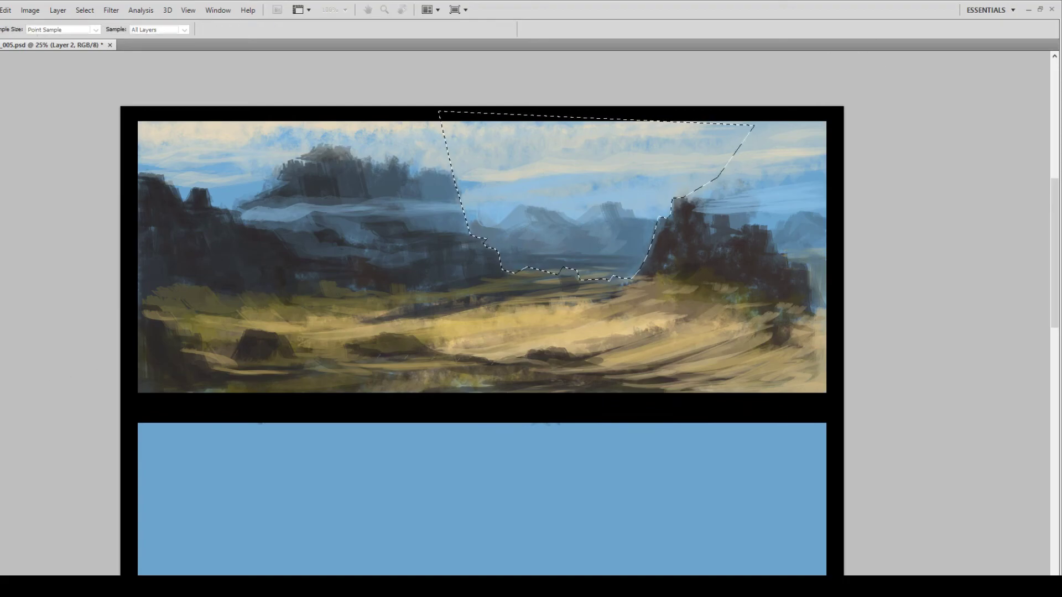
pyautogui.press(']')
pyautogui.press(']')
pyautogui.press(']')
pyautogui.press(']')
pyautogui.press(']')
pyautogui.moveTo(631, 257); pyautogui.dragTo(603, 246)
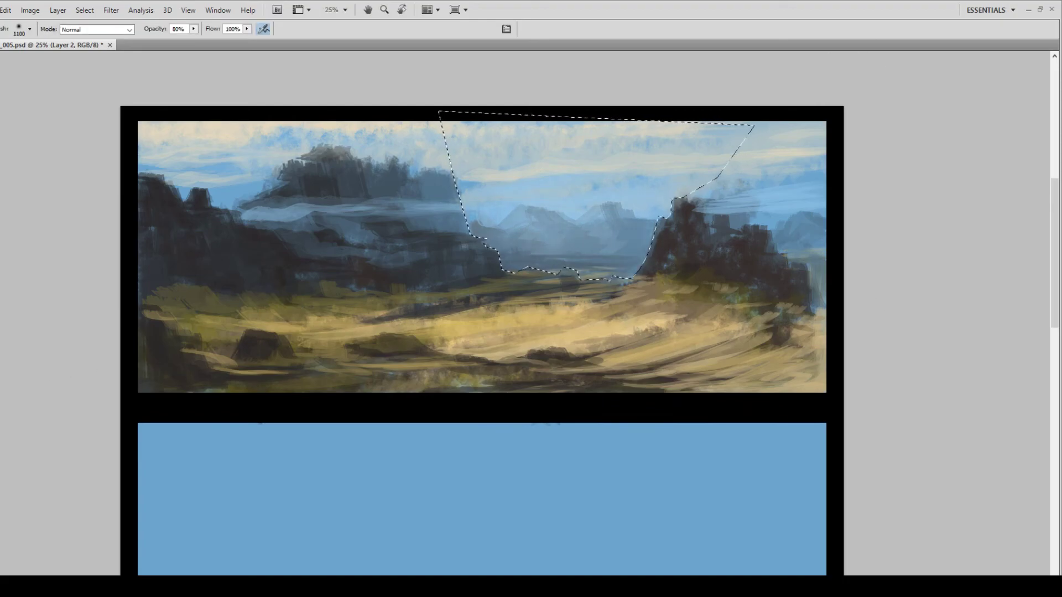
# Invert the selection to cover everything outside the central sky and distant mountains.
pyautogui.press('l')
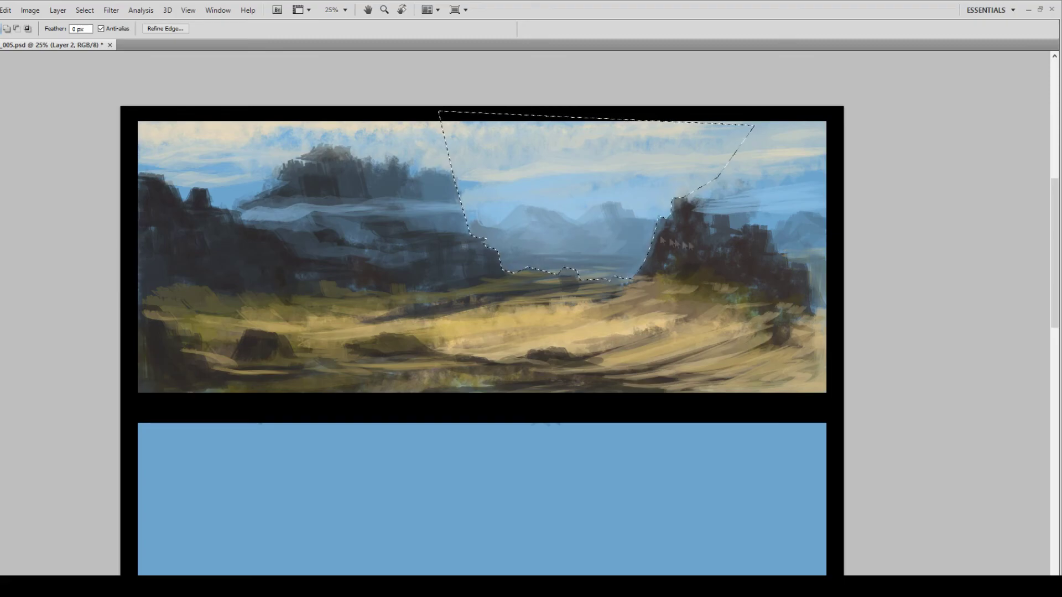
pyautogui.press('b')
pyautogui.hotkey('ctrl', 'shift', 'i')
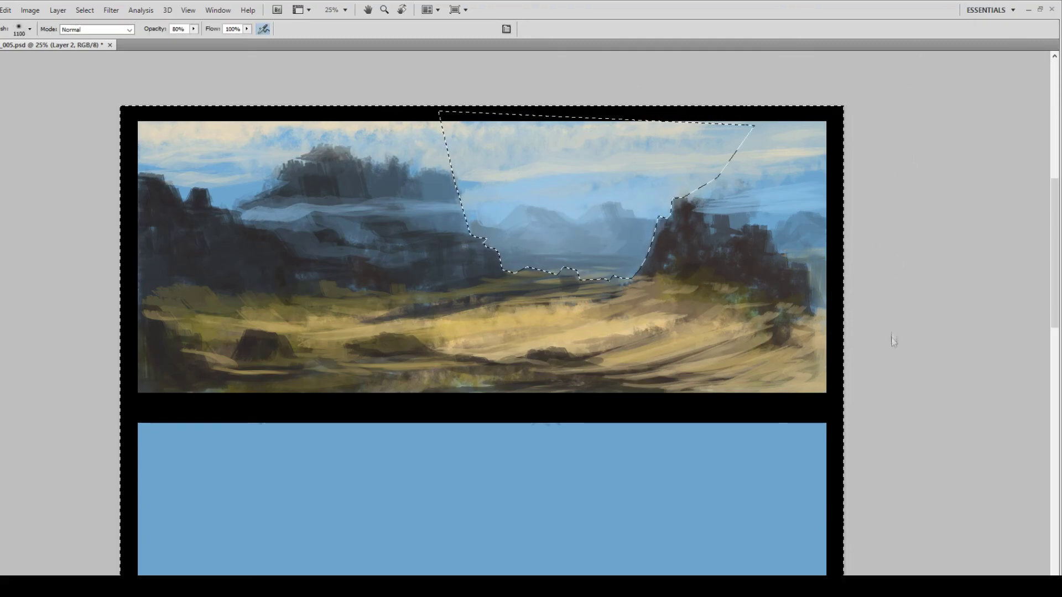
# Define dark rock edges along both cliffs and the small boulder using a size 200 textured brush at 80% opacity, then deselect.
pyautogui.click(900, 211)
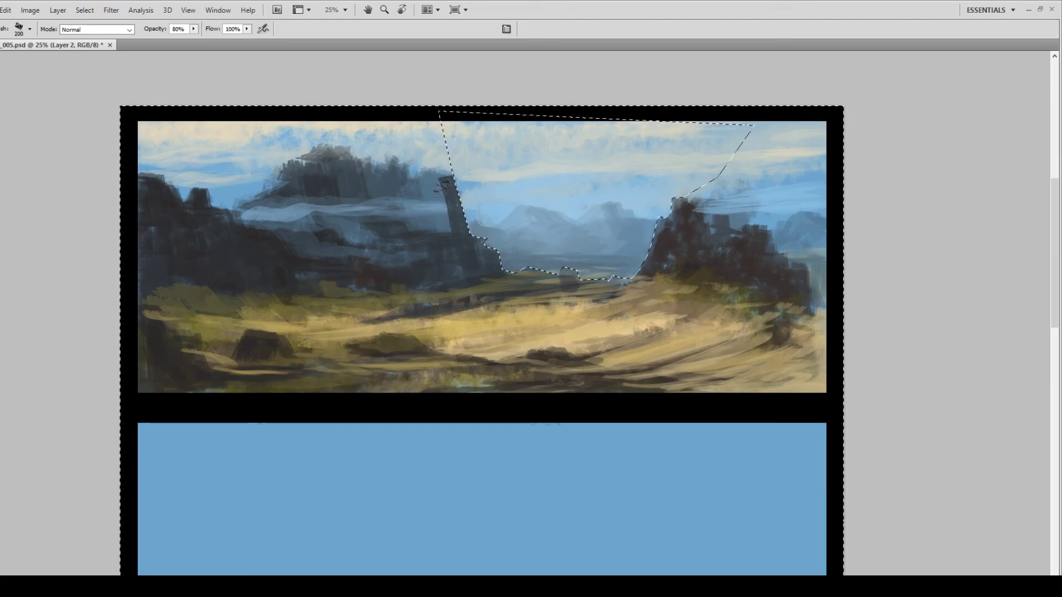
pyautogui.moveTo(419, 185); pyautogui.dragTo(432, 232)
pyautogui.moveTo(679, 193)
pyautogui.mouseDown()
pyautogui.moveTo(680, 229)
pyautogui.moveTo(631, 277)
pyautogui.mouseUp()
pyautogui.moveTo(416, 175); pyautogui.dragTo(368, 174)
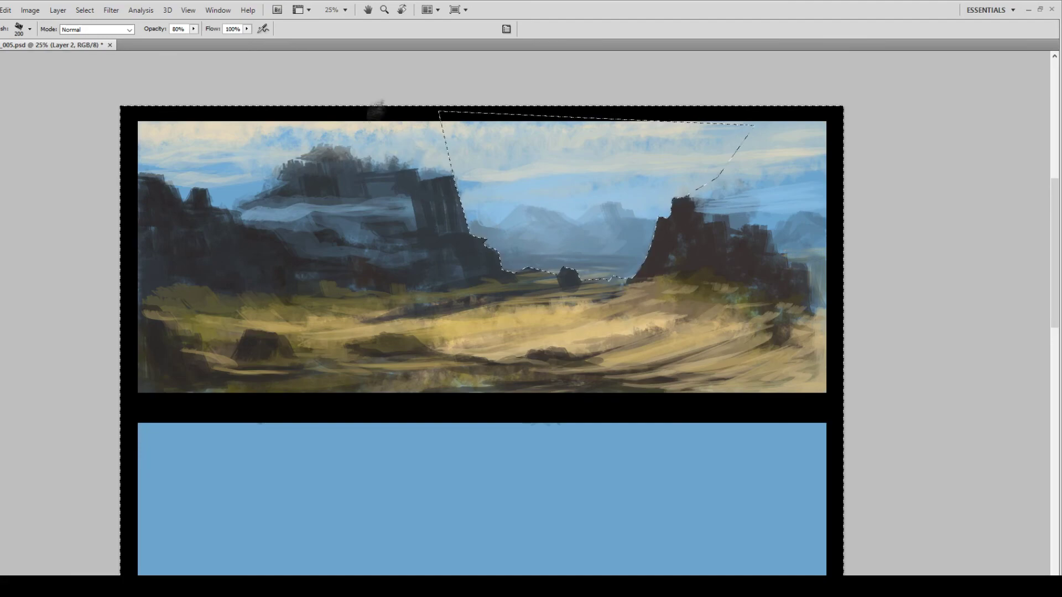
pyautogui.press('m')
pyautogui.click(377, 71)
# Extend the upper edge of the large left cliff with dark strokes, and undo the stray mark in the sky.
pyautogui.press('b')
pyautogui.moveTo(432, 178); pyautogui.dragTo(460, 188)
pyautogui.moveTo(545, 183)
pyautogui.mouseDown()
pyautogui.moveTo(474, 192)
pyautogui.moveTo(531, 185)
pyautogui.mouseUp()
pyautogui.hotkey('ctrl', 'z')
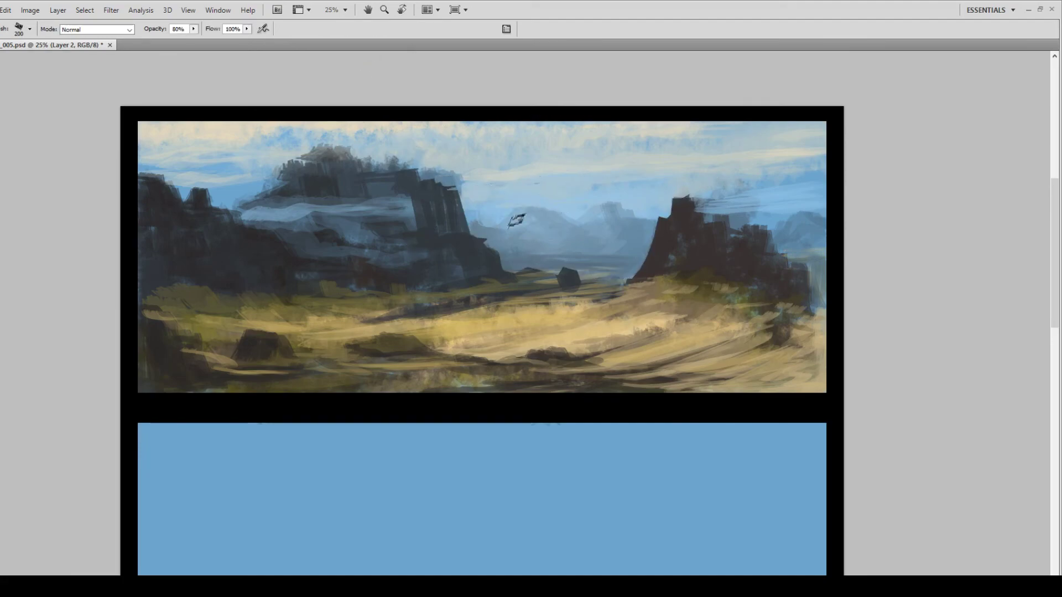
# Brush pale mist bands across the distant plain and beyond the right cliff at 40% opacity.
pyautogui.press('4')
pyautogui.moveTo(488, 242); pyautogui.dragTo(642, 243)
pyautogui.moveTo(774, 234); pyautogui.dragTo(849, 231)
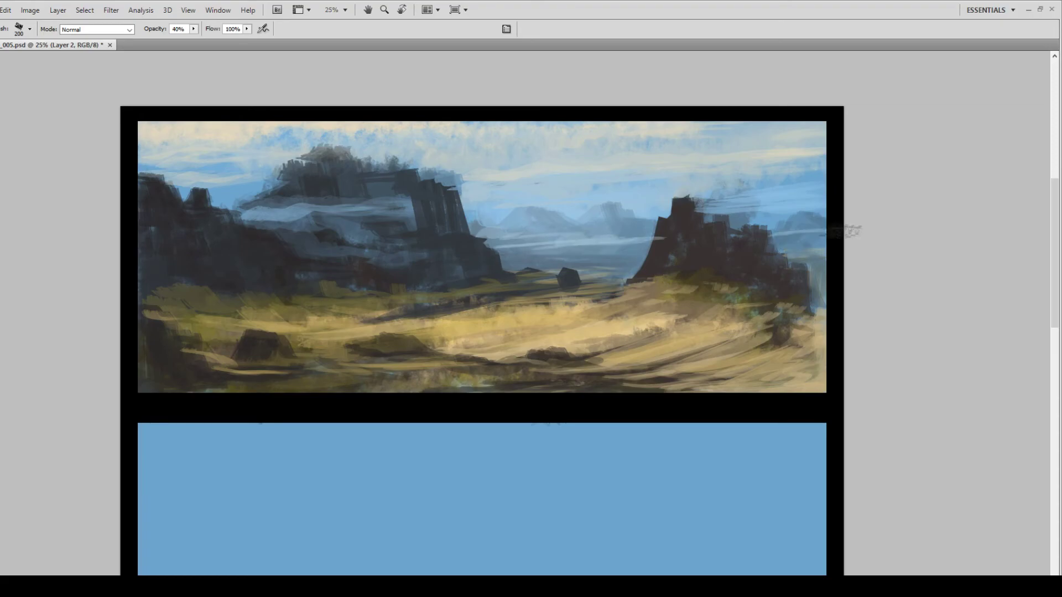
# Darken the lower left ridge and build up the large cliff's sloping crown silhouette at 40% opacity.
pyautogui.moveTo(264, 277); pyautogui.dragTo(262, 307)
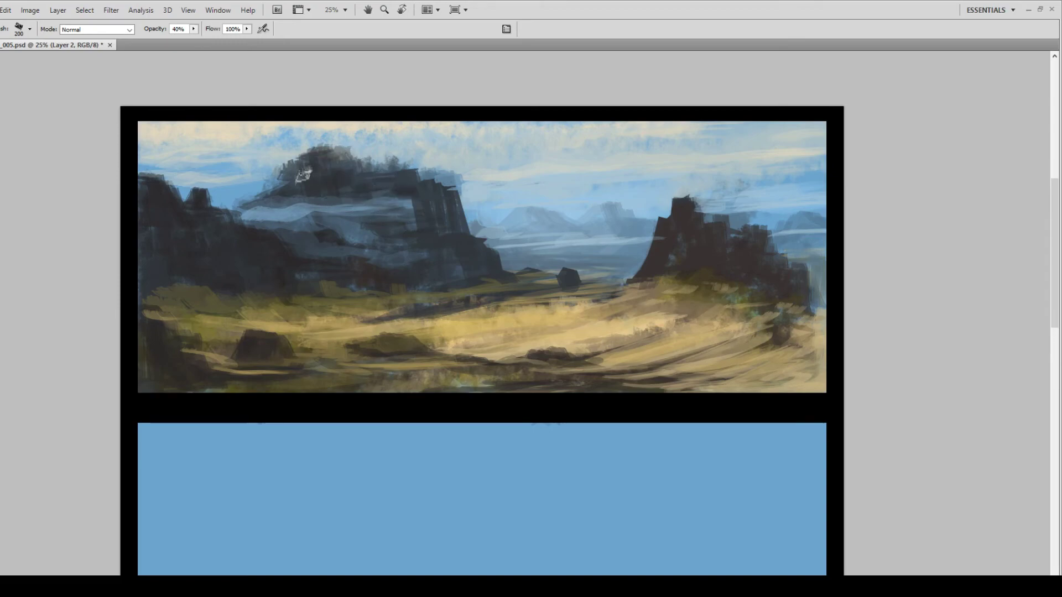
pyautogui.moveTo(287, 175); pyautogui.dragTo(245, 206)
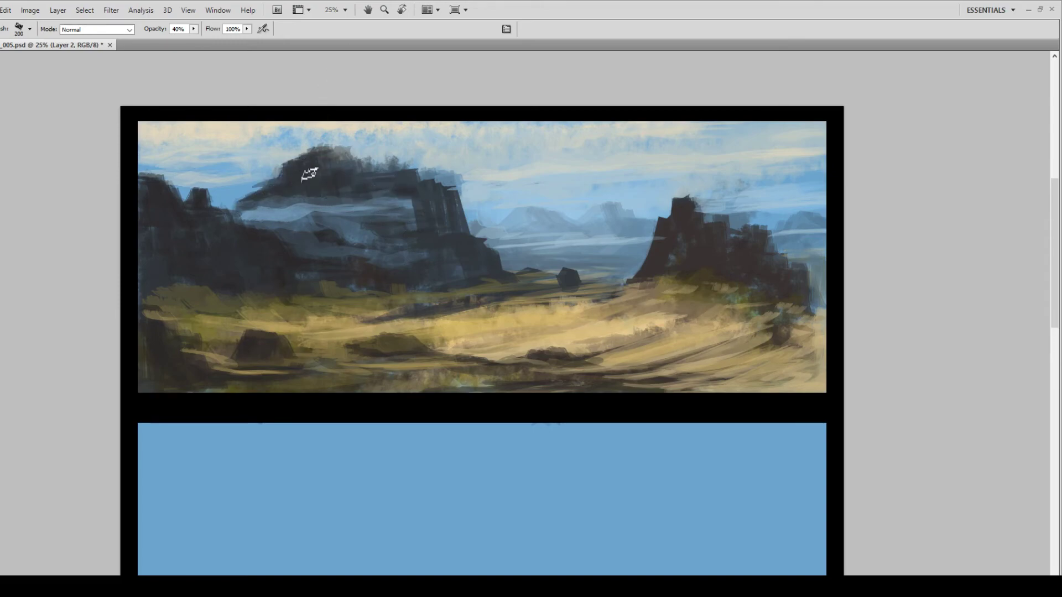
pyautogui.moveTo(347, 158)
pyautogui.mouseDown()
pyautogui.moveTo(367, 175)
pyautogui.moveTo(430, 182)
pyautogui.mouseUp()
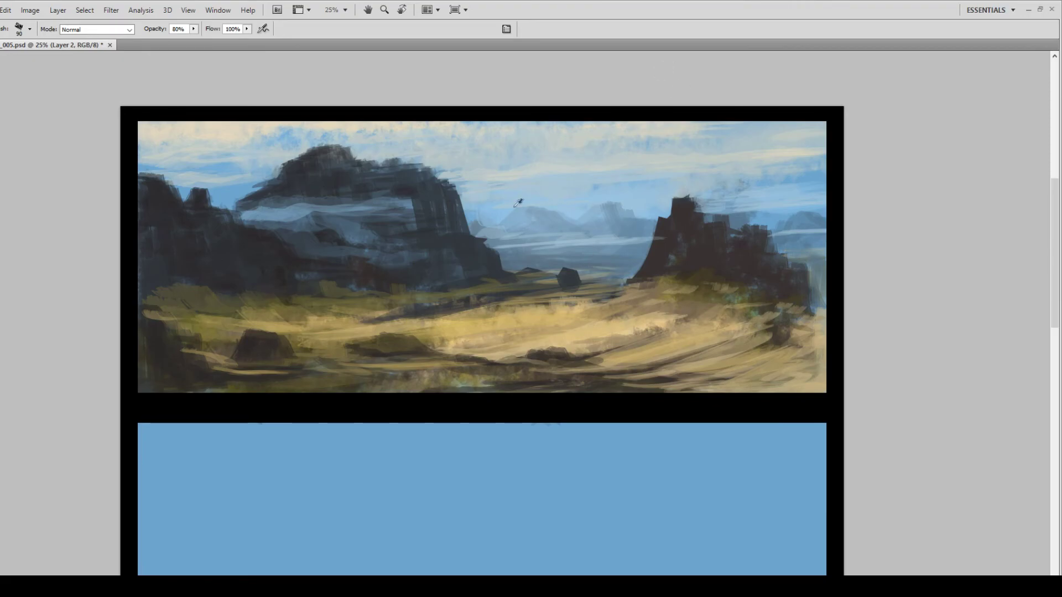
# Refine the distant mountains and add yellow ground highlights around the small central boulder with a size 90 brush at 80% opacity.
pyautogui.click(547, 234)
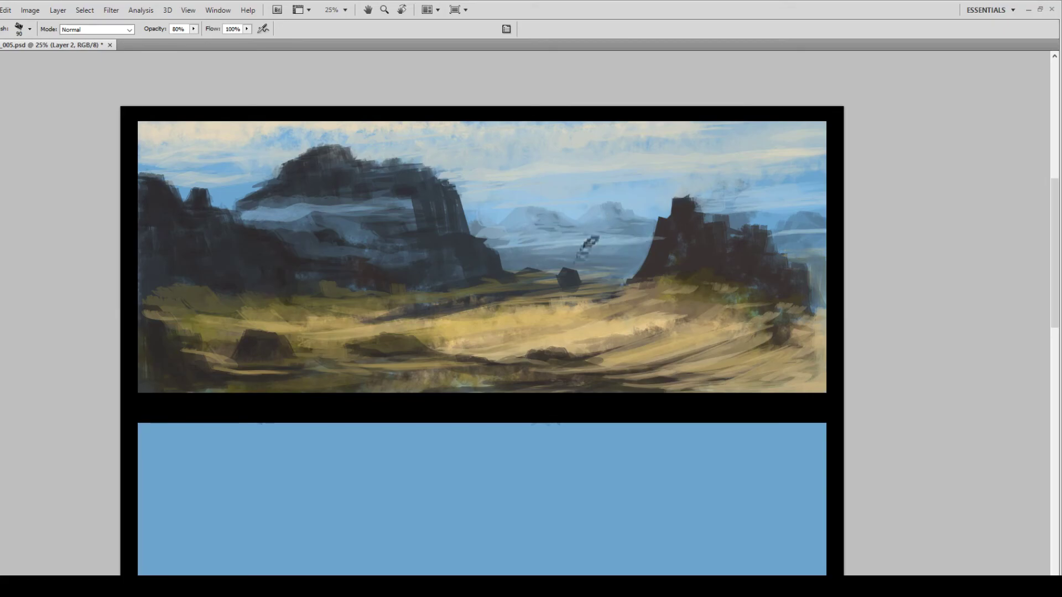
pyautogui.moveTo(518, 289)
pyautogui.mouseDown()
pyautogui.moveTo(620, 286)
pyautogui.moveTo(589, 280)
pyautogui.mouseUp()
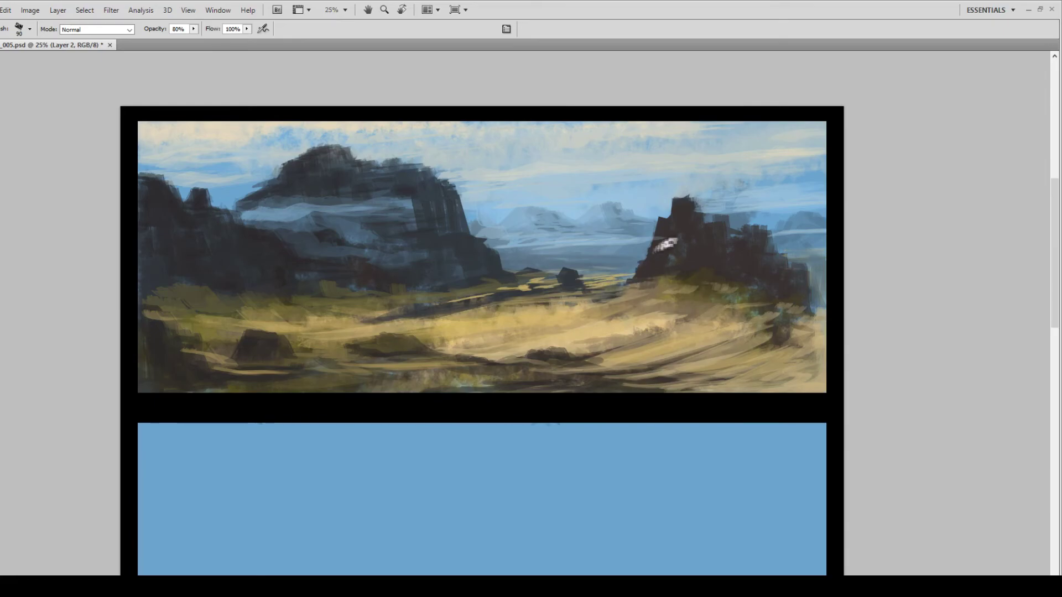
# Paint blue-grey facets on the right cliff's rock face and dark shadow strokes on the ground at its base.
pyautogui.moveTo(676, 245)
pyautogui.mouseDown()
pyautogui.moveTo(690, 206)
pyautogui.moveTo(665, 229)
pyautogui.moveTo(658, 259)
pyautogui.moveTo(683, 222)
pyautogui.moveTo(701, 228)
pyautogui.moveTo(678, 270)
pyautogui.moveTo(726, 244)
pyautogui.moveTo(711, 266)
pyautogui.moveTo(754, 259)
pyautogui.moveTo(771, 293)
pyautogui.moveTo(763, 208)
pyautogui.moveTo(759, 248)
pyautogui.moveTo(740, 228)
pyautogui.mouseUp()
pyautogui.press('8')
pyautogui.keyDown('alt'); pyautogui.click(752, 253); pyautogui.keyUp('alt')
pyautogui.moveTo(809, 301)
pyautogui.mouseDown()
pyautogui.moveTo(832, 311)
pyautogui.moveTo(821, 292)
pyautogui.mouseUp()
pyautogui.moveTo(564, 289); pyautogui.dragTo(614, 302)
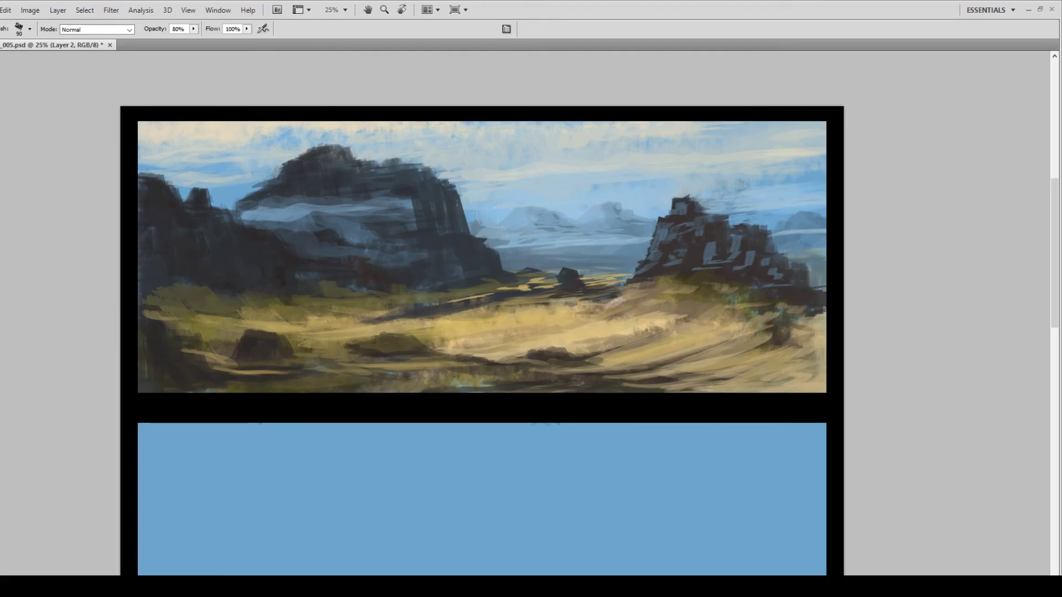
# Paint near-black shadows on and beneath the foreground boulders with a size 125 brush at 80% opacity.
pyautogui.click(1, 382)
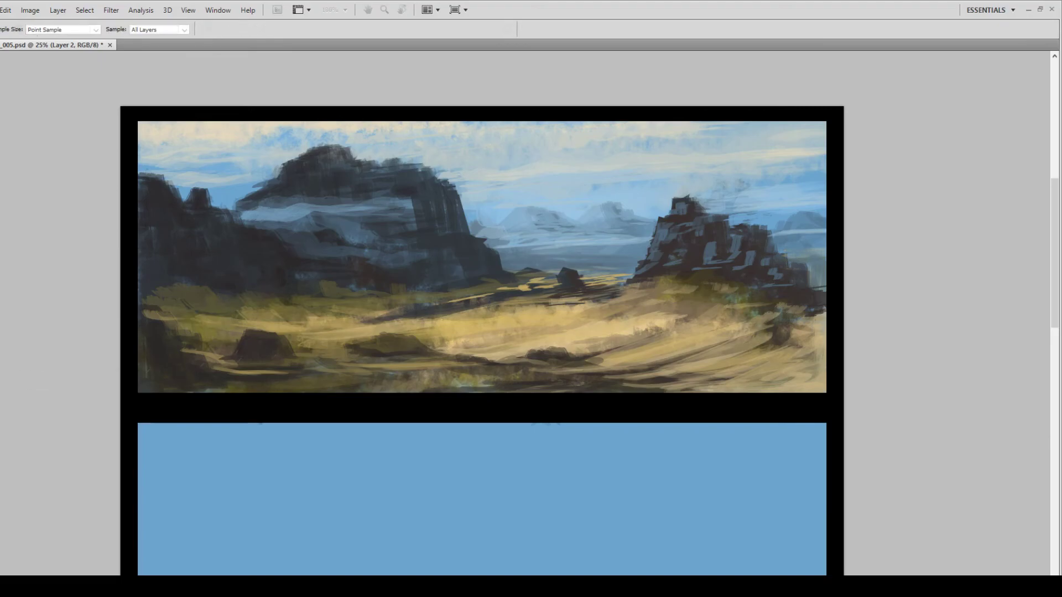
pyautogui.press('b')
pyautogui.moveTo(275, 342); pyautogui.dragTo(290, 355)
pyautogui.moveTo(266, 363); pyautogui.dragTo(314, 365)
pyautogui.moveTo(379, 349); pyautogui.dragTo(398, 351)
pyautogui.moveTo(368, 355); pyautogui.dragTo(326, 356)
pyautogui.moveTo(540, 365); pyautogui.dragTo(602, 370)
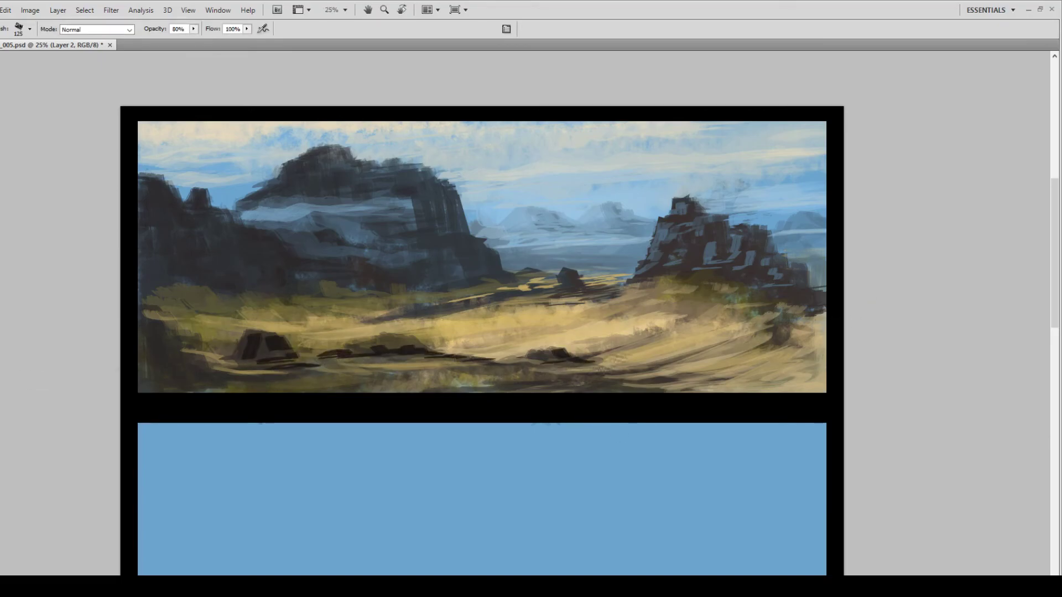
# Streak dark and grey-green strokes across the foreground, and darken the boulder and rocks in its left corner.
pyautogui.moveTo(534, 368)
pyautogui.mouseDown()
pyautogui.moveTo(604, 378)
pyautogui.moveTo(589, 392)
pyautogui.moveTo(535, 332)
pyautogui.moveTo(676, 383)
pyautogui.moveTo(747, 379)
pyautogui.mouseUp()
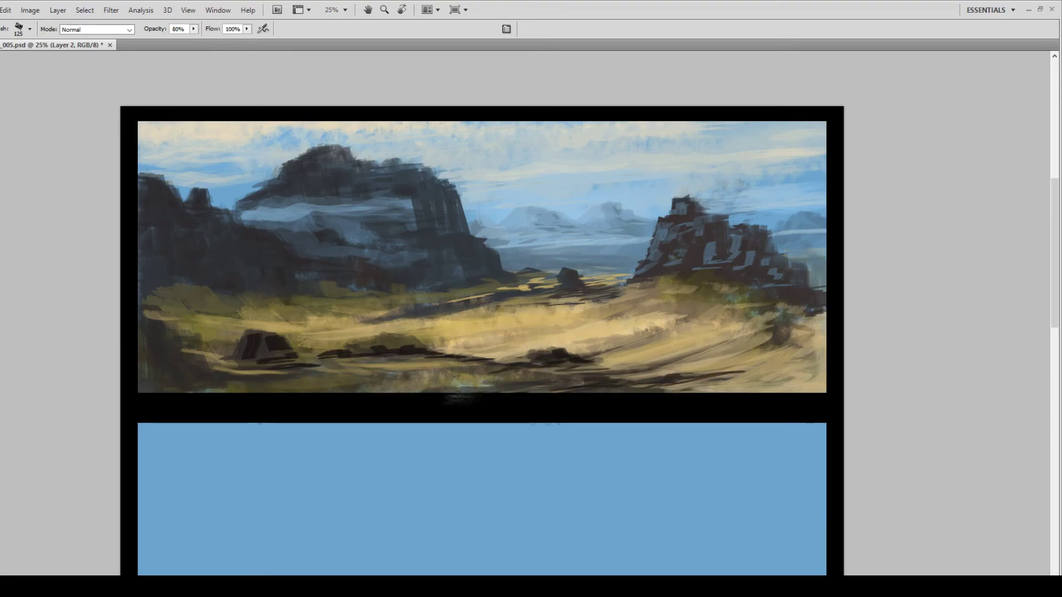
pyautogui.moveTo(427, 396); pyautogui.dragTo(476, 387)
pyautogui.moveTo(356, 400)
pyautogui.mouseDown()
pyautogui.moveTo(484, 396)
pyautogui.moveTo(484, 383)
pyautogui.moveTo(523, 390)
pyautogui.moveTo(417, 383)
pyautogui.mouseUp()
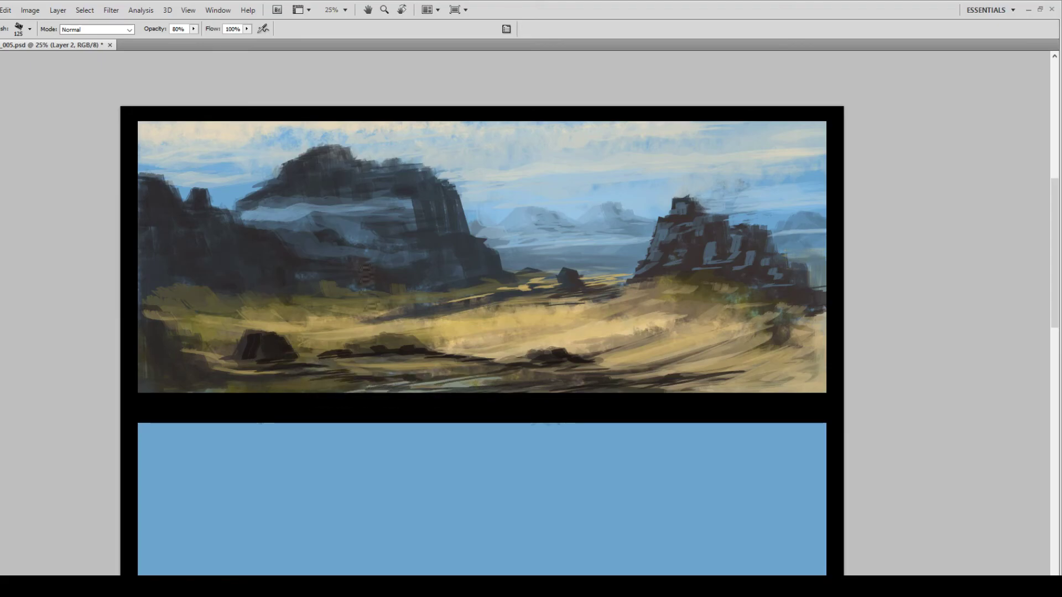
pyautogui.moveTo(255, 335)
pyautogui.mouseDown()
pyautogui.moveTo(166, 336)
pyautogui.moveTo(240, 393)
pyautogui.moveTo(184, 377)
pyautogui.moveTo(299, 399)
pyautogui.moveTo(319, 385)
pyautogui.mouseUp()
pyautogui.moveTo(254, 395); pyautogui.dragTo(313, 383)
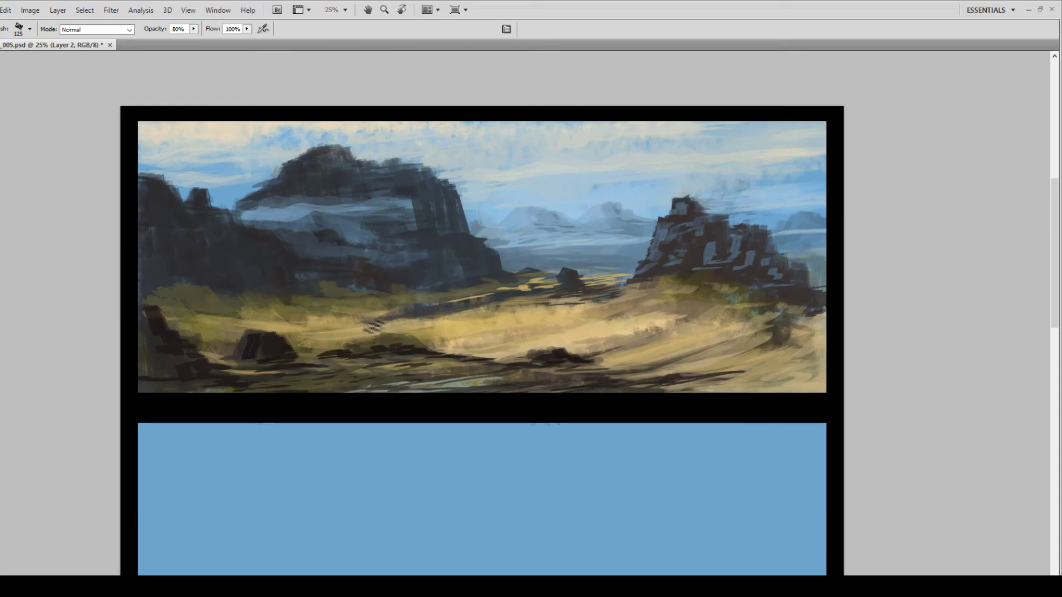
# Scatter dark streaks and small rocks across the sandy plain to its right edge with a size 80 brush.
pyautogui.press('[')
pyautogui.press('[')
pyautogui.press('[')
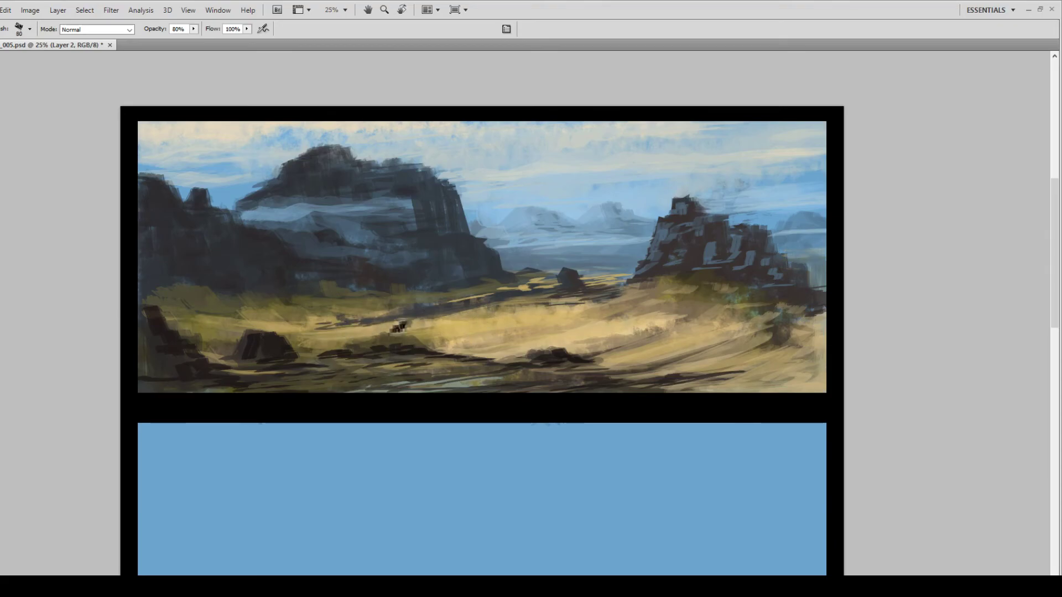
pyautogui.moveTo(434, 311)
pyautogui.mouseDown()
pyautogui.moveTo(496, 301)
pyautogui.moveTo(538, 316)
pyautogui.moveTo(676, 312)
pyautogui.mouseUp()
pyautogui.moveTo(687, 318); pyautogui.dragTo(702, 317)
pyautogui.moveTo(785, 330)
pyautogui.mouseDown()
pyautogui.moveTo(804, 354)
pyautogui.moveTo(792, 346)
pyautogui.moveTo(780, 355)
pyautogui.moveTo(802, 346)
pyautogui.mouseUp()
pyautogui.moveTo(804, 351); pyautogui.dragTo(822, 348)
pyautogui.moveTo(792, 316); pyautogui.dragTo(766, 328)
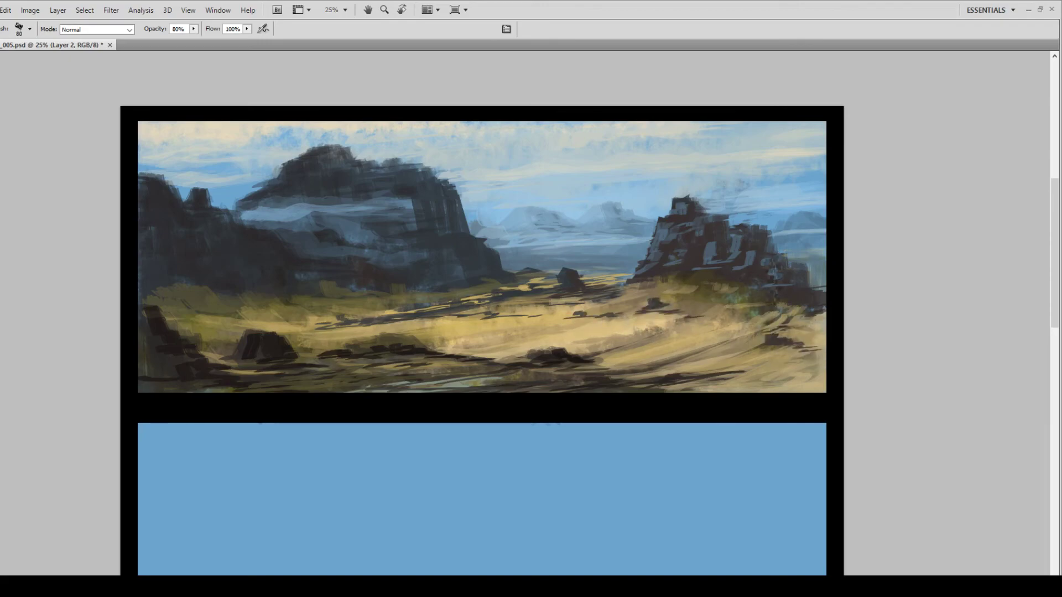
# Paint thin olive strokes over the far plain below the distant mountains at 70% opacity.
pyautogui.press('7')
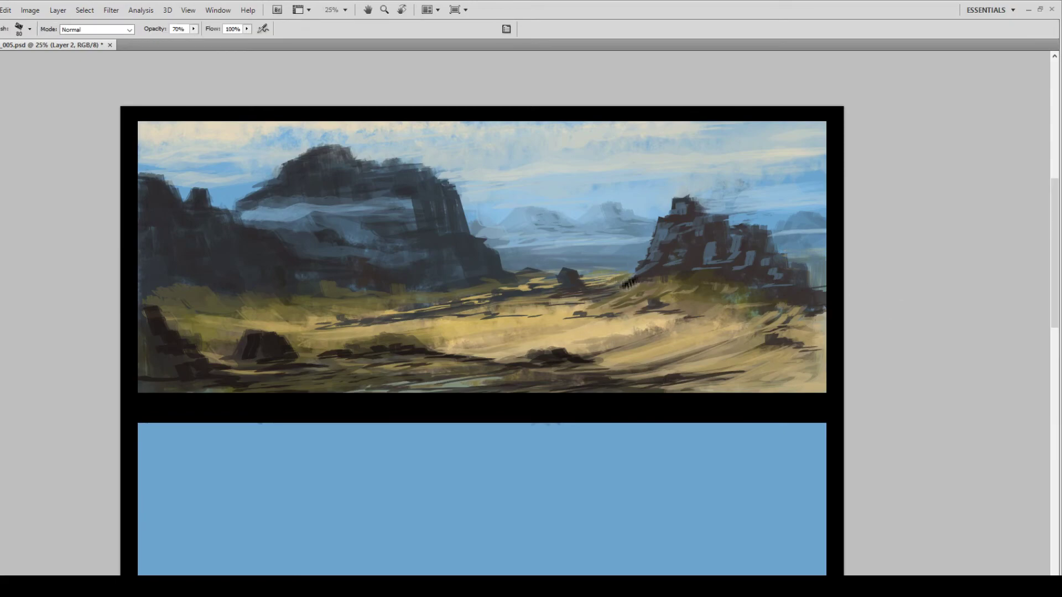
pyautogui.moveTo(556, 276)
pyautogui.mouseDown()
pyautogui.moveTo(519, 273)
pyautogui.moveTo(634, 271)
pyautogui.moveTo(552, 264)
pyautogui.moveTo(512, 278)
pyautogui.mouseUp()
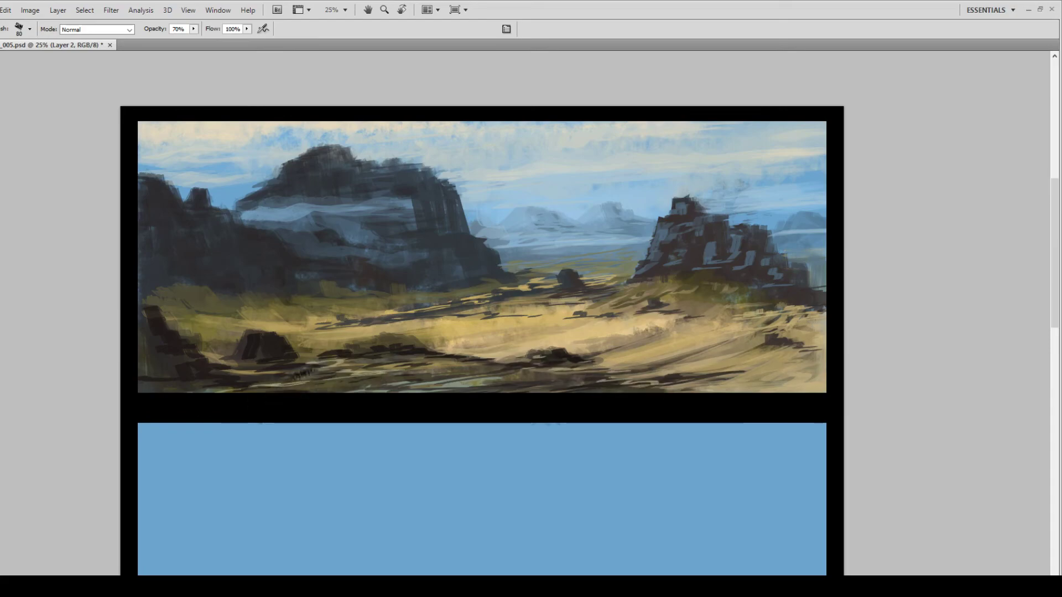
# Lasso the large left cliff, following a jagged ridge line along its lower edge down to the plain.
pyautogui.press('l')
pyautogui.moveTo(236, 212)
pyautogui.mouseDown()
pyautogui.moveTo(302, 261)
pyautogui.moveTo(449, 285)
pyautogui.mouseUp()
pyautogui.moveTo(528, 269)
pyautogui.mouseDown()
pyautogui.moveTo(402, 107)
pyautogui.moveTo(261, 117)
pyautogui.moveTo(200, 177)
pyautogui.mouseUp()
# Airbrush grey-green haze over the large cliff's lower half with a size 900 soft brush at 70% opacity, then deselect.
pyautogui.press('b')
pyautogui.click(891, 278)
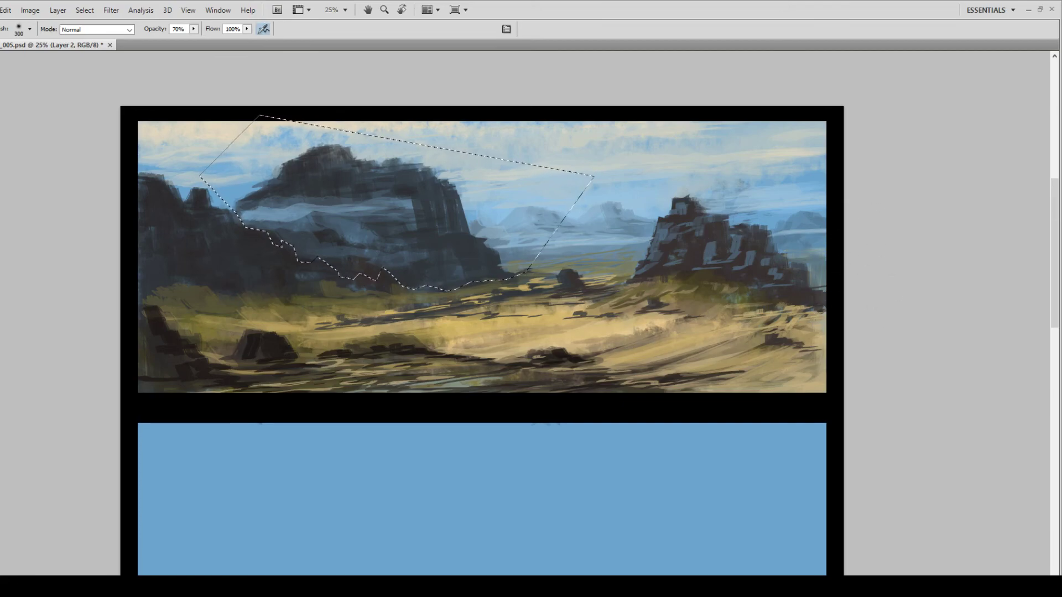
pyautogui.press('alt')
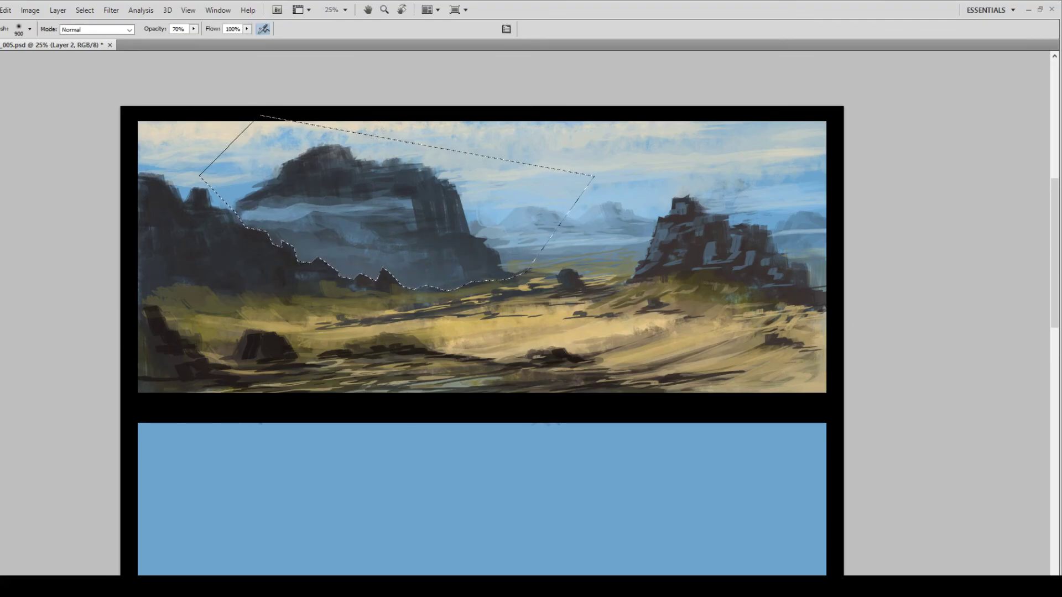
pyautogui.press('alt')
pyautogui.moveTo(487, 282); pyautogui.dragTo(321, 260)
pyautogui.hotkey('ctrl', 'd')
pyautogui.press('m')
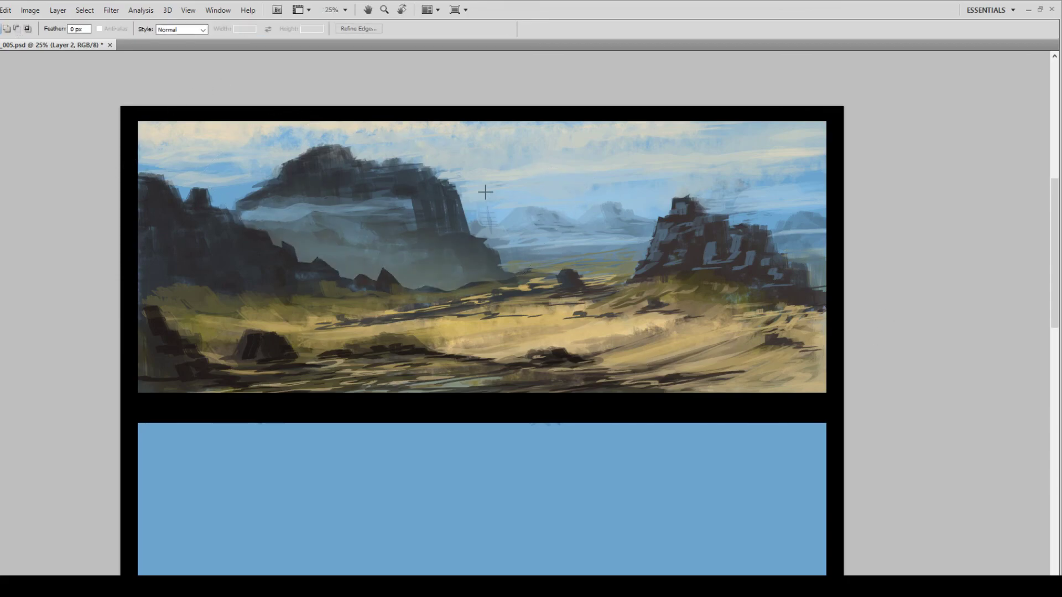
# Reshape the pointed rocks on the ridge before the hazy cliff into rounded boulders using a size 60 textured brush.
pyautogui.press('b')
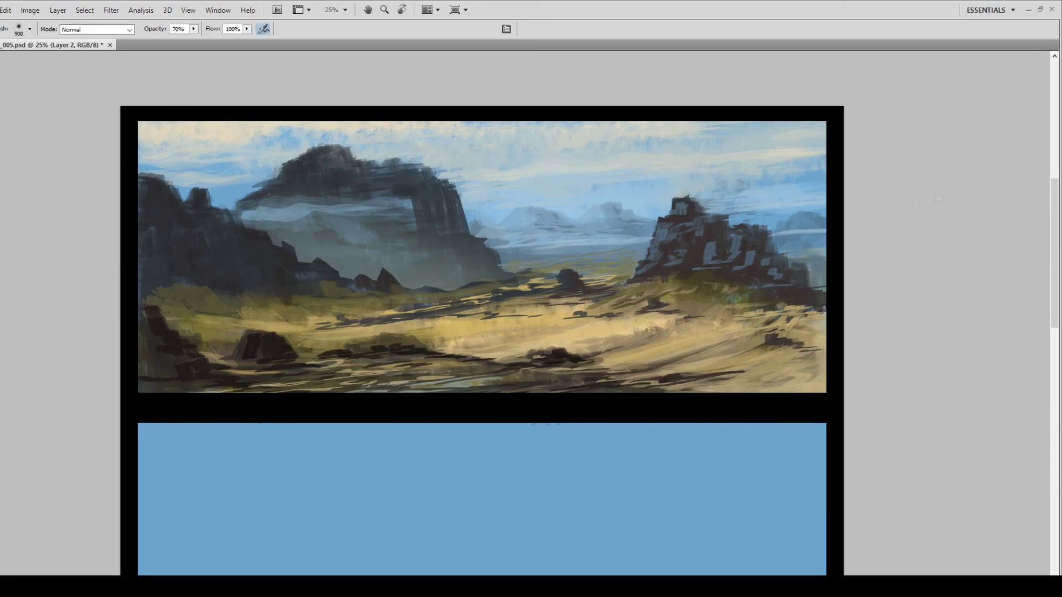
pyautogui.click(843, 350)
pyautogui.press('[')
pyautogui.press('[')
pyautogui.press('[')
pyautogui.press('[')
pyautogui.press(']')
pyautogui.press(']')
pyautogui.press(']')
pyautogui.press(']')
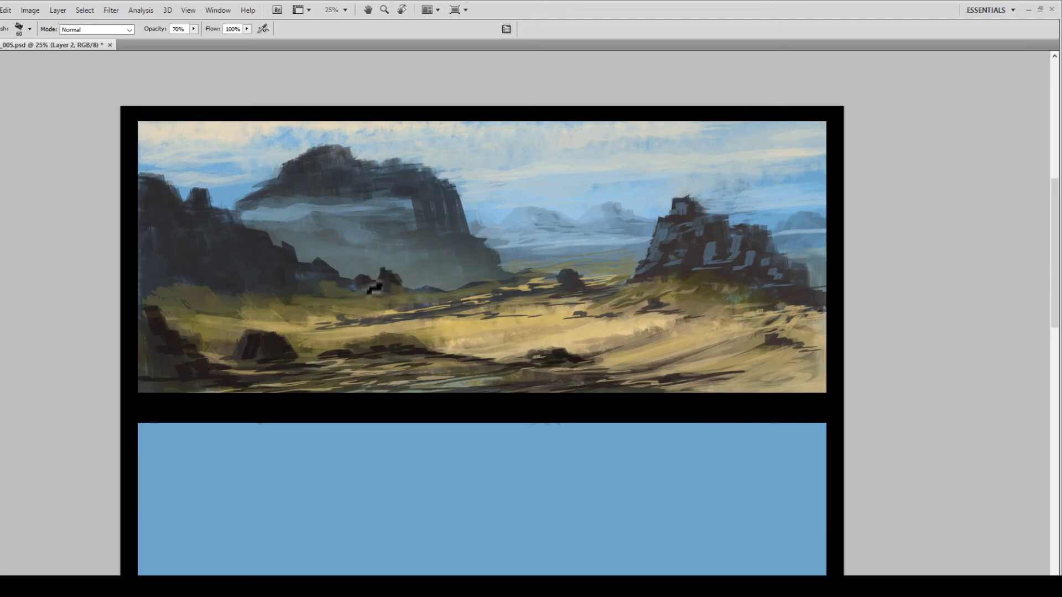
pyautogui.moveTo(381, 284); pyautogui.dragTo(386, 272)
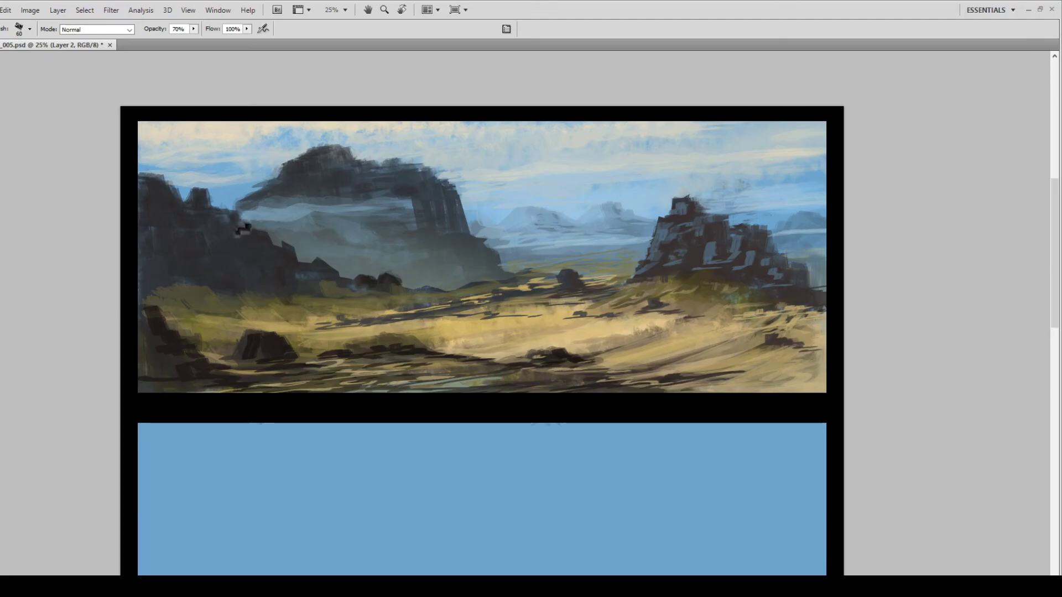
# Paint dark, flat-topped rock pillars rising from the far-left ridge.
pyautogui.moveTo(215, 205); pyautogui.dragTo(233, 217)
pyautogui.moveTo(154, 176)
pyautogui.mouseDown()
pyautogui.moveTo(188, 160)
pyautogui.moveTo(154, 165)
pyautogui.moveTo(198, 178)
pyautogui.moveTo(178, 180)
pyautogui.moveTo(202, 183)
pyautogui.moveTo(207, 169)
pyautogui.moveTo(206, 191)
pyautogui.moveTo(215, 178)
pyautogui.moveTo(193, 192)
pyautogui.moveTo(197, 177)
pyautogui.moveTo(230, 162)
pyautogui.moveTo(164, 161)
pyautogui.mouseUp()
pyautogui.moveTo(223, 213); pyautogui.dragTo(228, 198)
# Break up the large cliff's crown and outer edge with jagged ledges, and add rubble along its base.
pyautogui.moveTo(318, 160)
pyautogui.mouseDown()
pyautogui.moveTo(302, 159)
pyautogui.moveTo(335, 149)
pyautogui.moveTo(357, 159)
pyautogui.mouseUp()
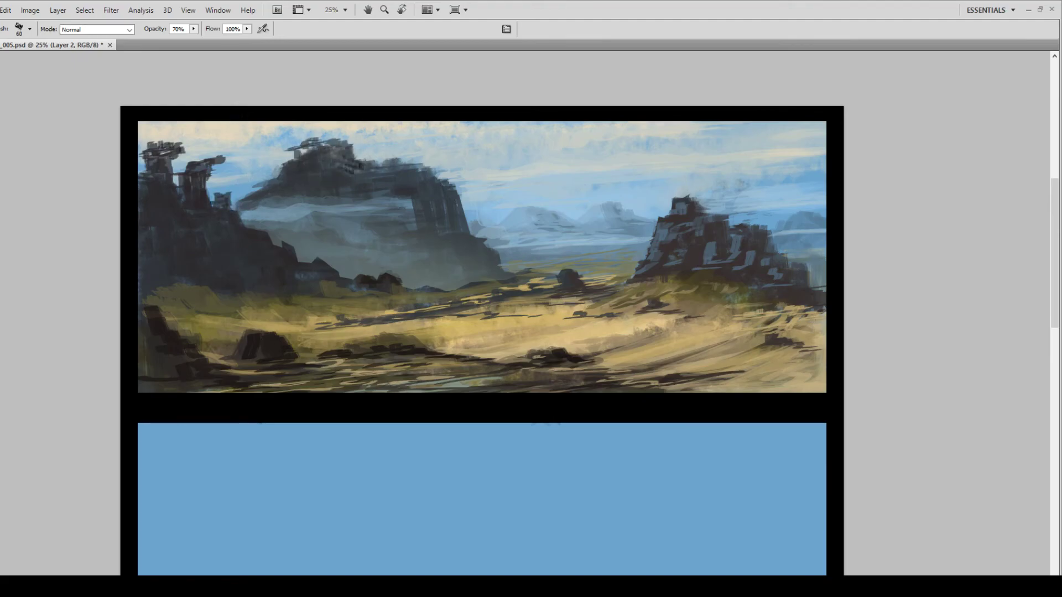
pyautogui.moveTo(281, 176); pyautogui.dragTo(272, 165)
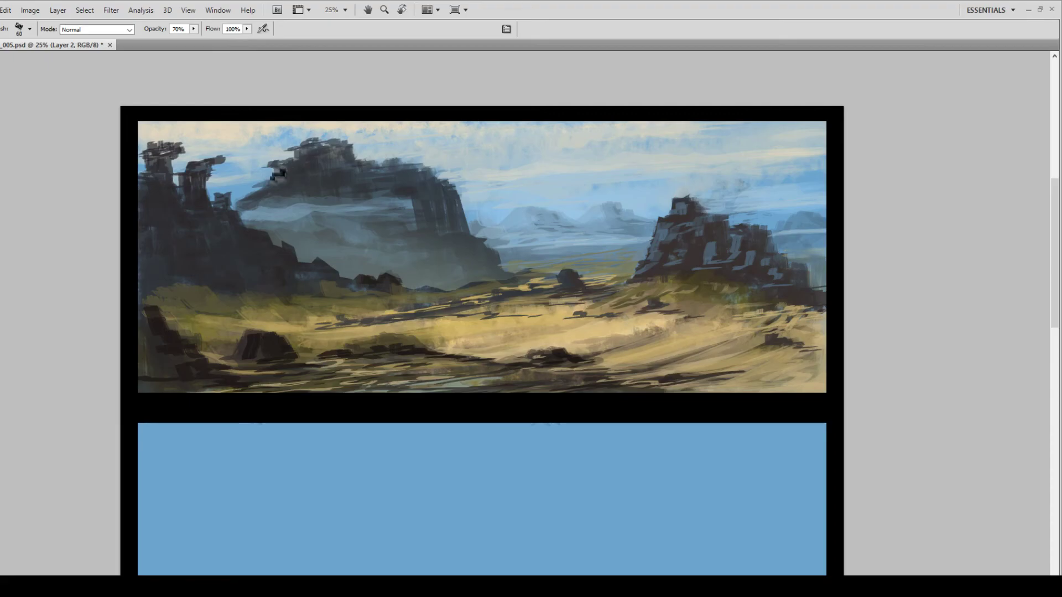
pyautogui.moveTo(365, 164)
pyautogui.mouseDown()
pyautogui.moveTo(391, 166)
pyautogui.moveTo(410, 148)
pyautogui.moveTo(376, 173)
pyautogui.moveTo(451, 185)
pyautogui.mouseUp()
pyautogui.moveTo(479, 242)
pyautogui.mouseDown()
pyautogui.moveTo(513, 252)
pyautogui.moveTo(497, 252)
pyautogui.moveTo(507, 277)
pyautogui.moveTo(551, 279)
pyautogui.moveTo(440, 283)
pyautogui.moveTo(453, 296)
pyautogui.moveTo(466, 289)
pyautogui.moveTo(405, 295)
pyautogui.moveTo(483, 280)
pyautogui.moveTo(369, 282)
pyautogui.moveTo(449, 285)
pyautogui.mouseUp()
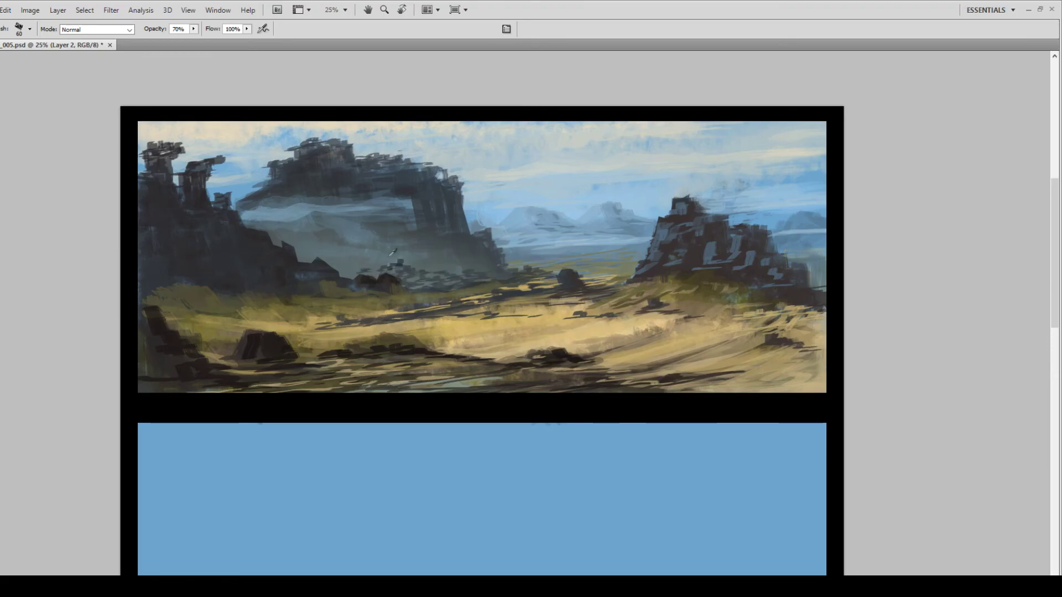
# Enlarge the textured brush and paint pale mist bands across the middle of the large cliff.
pyautogui.press(']')
pyautogui.press(']')
pyautogui.press(']')
pyautogui.press(']')
pyautogui.press(']')
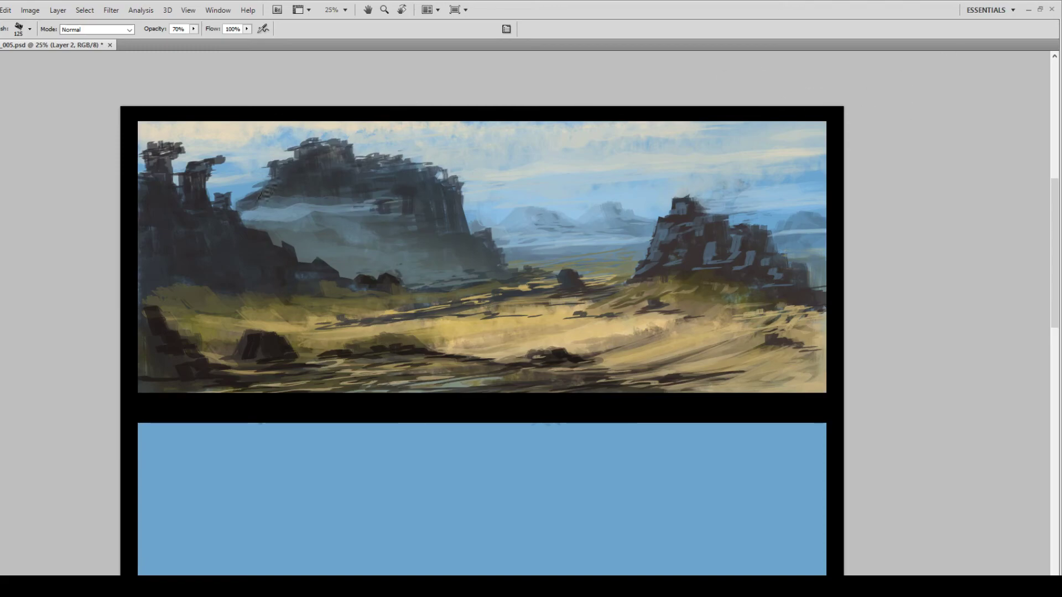
pyautogui.press(']')
pyautogui.moveTo(258, 218); pyautogui.dragTo(437, 209)
pyautogui.press('2')
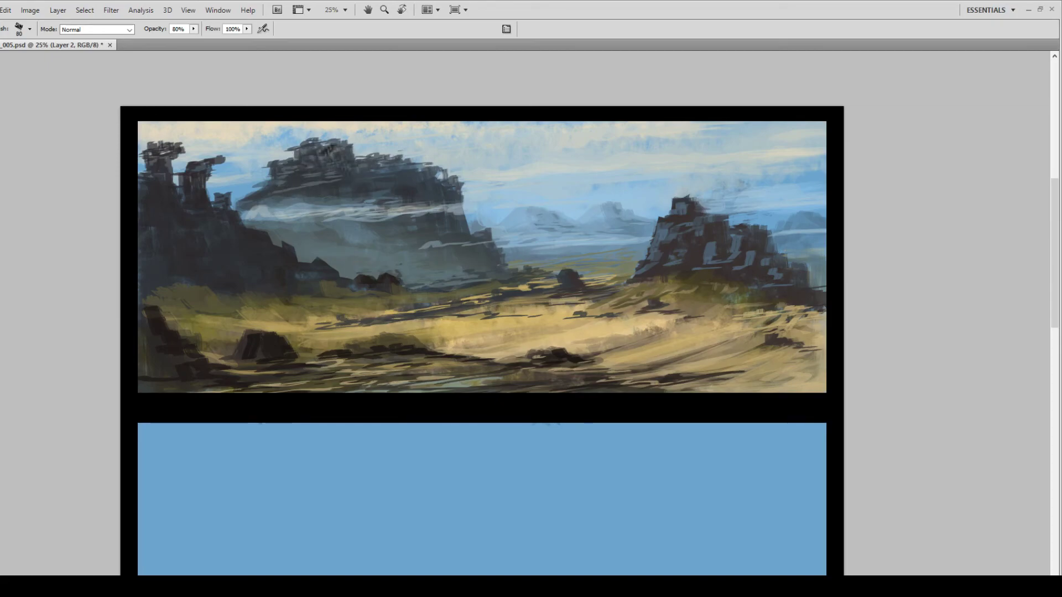
# Add rock towers and jagged overhangs to the large cliff's skyline with a size 80 brush at 80% opacity.
pyautogui.moveTo(305, 139); pyautogui.dragTo(311, 147)
pyautogui.moveTo(381, 139); pyautogui.dragTo(391, 162)
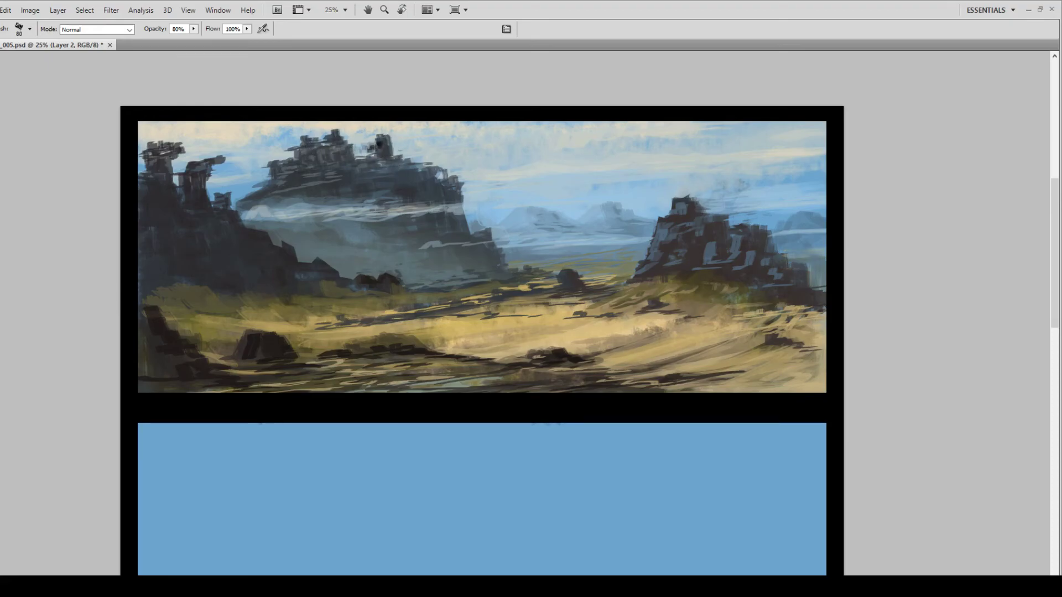
pyautogui.moveTo(423, 155); pyautogui.dragTo(462, 189)
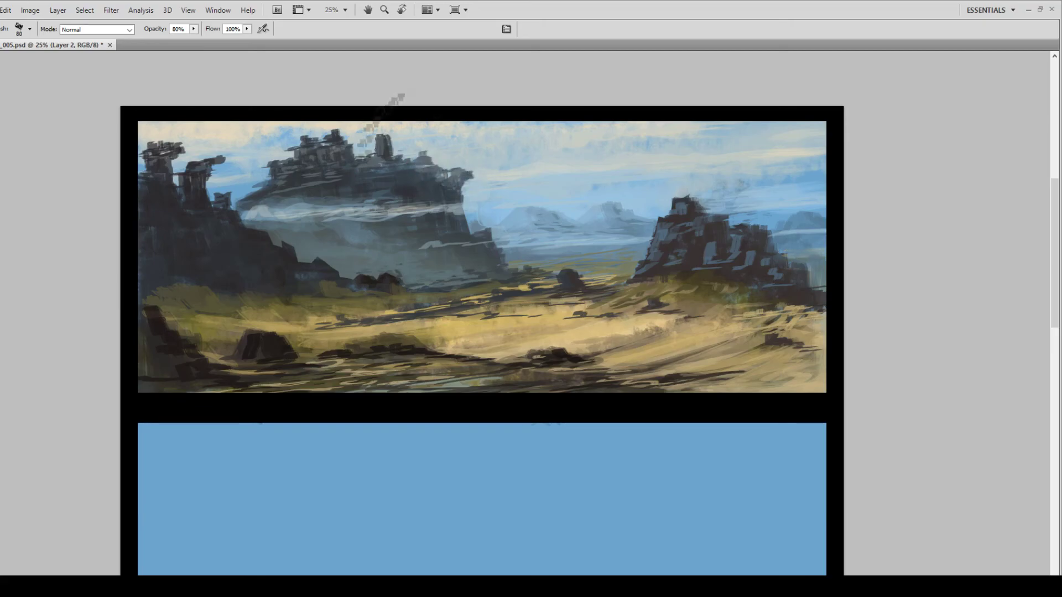
pyautogui.moveTo(270, 187); pyautogui.dragTo(249, 181)
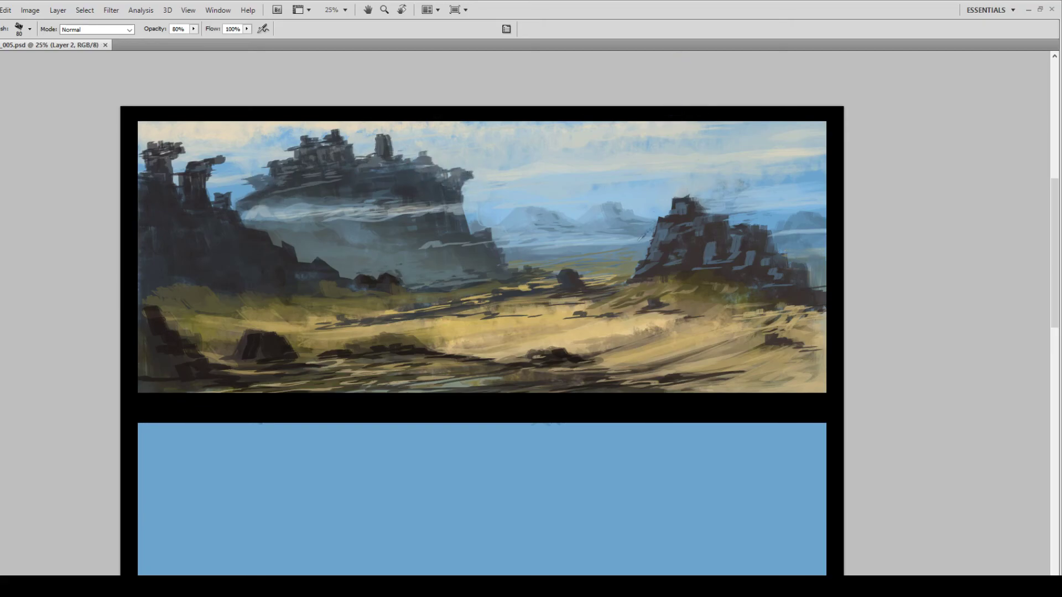
# Add dark rocks at the right cliff's foot and a blue mountain behind it, detailing its slopes at 40% opacity.
pyautogui.moveTo(646, 271)
pyautogui.mouseDown()
pyautogui.moveTo(612, 293)
pyautogui.moveTo(659, 294)
pyautogui.mouseUp()
pyautogui.moveTo(796, 212)
pyautogui.mouseDown()
pyautogui.moveTo(851, 210)
pyautogui.moveTo(794, 214)
pyautogui.moveTo(831, 213)
pyautogui.moveTo(772, 229)
pyautogui.moveTo(837, 178)
pyautogui.moveTo(832, 201)
pyautogui.moveTo(786, 209)
pyautogui.moveTo(820, 187)
pyautogui.moveTo(804, 209)
pyautogui.moveTo(820, 230)
pyautogui.moveTo(789, 214)
pyautogui.moveTo(803, 202)
pyautogui.moveTo(784, 205)
pyautogui.moveTo(814, 211)
pyautogui.moveTo(816, 200)
pyautogui.moveTo(786, 215)
pyautogui.moveTo(827, 188)
pyautogui.mouseUp()
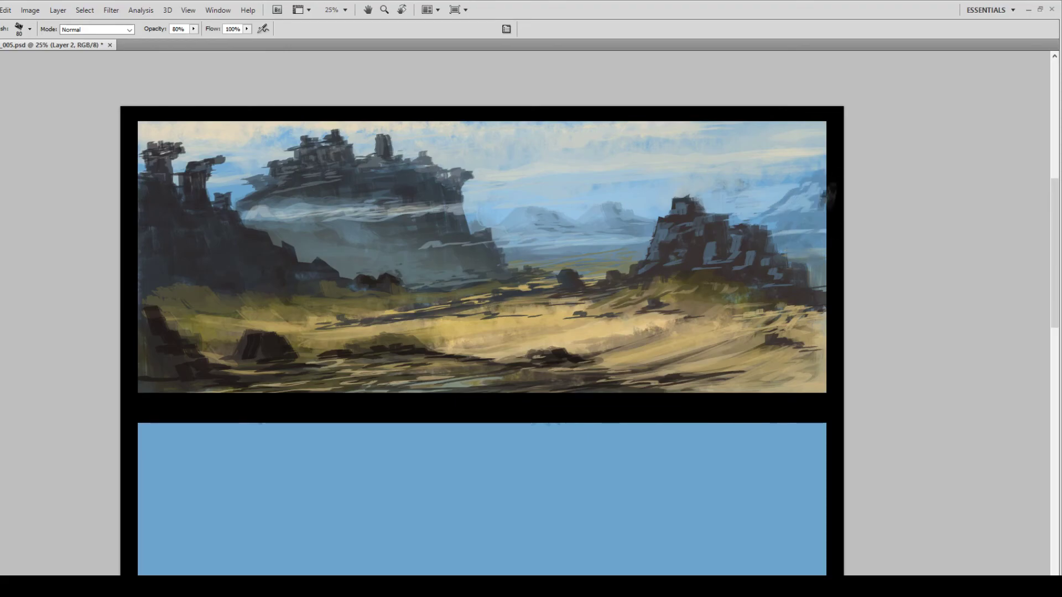
pyautogui.press('4')
pyautogui.moveTo(782, 220)
pyautogui.mouseDown()
pyautogui.moveTo(816, 193)
pyautogui.moveTo(803, 211)
pyautogui.mouseUp()
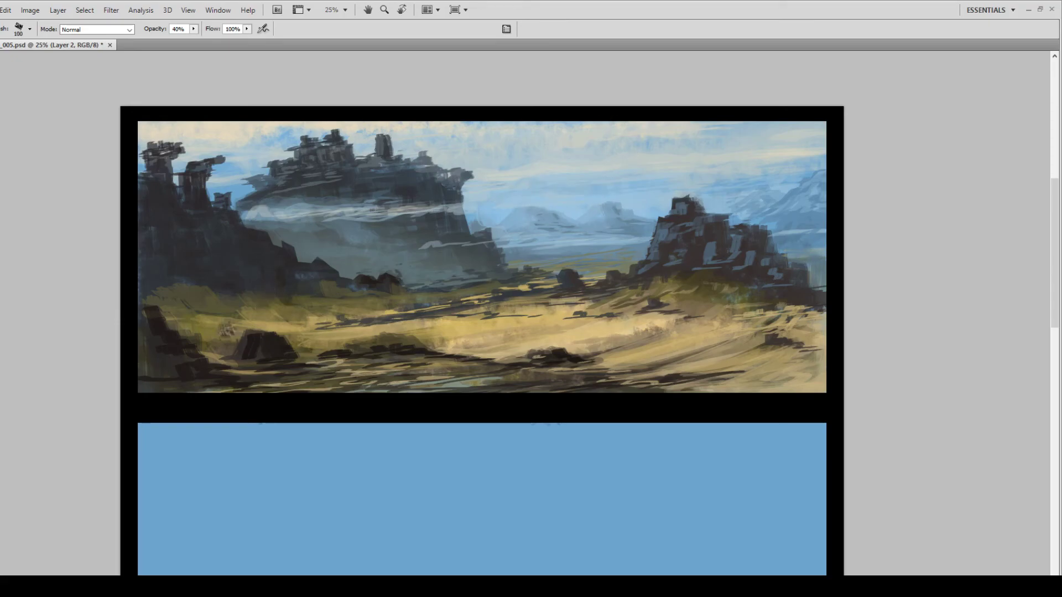
# At 80% opacity, add facets to the left cliff and grassy strokes to the plain, and refine the other cliffs with a size 70 brush.
pyautogui.press('8')
pyautogui.moveTo(156, 286); pyautogui.dragTo(264, 297)
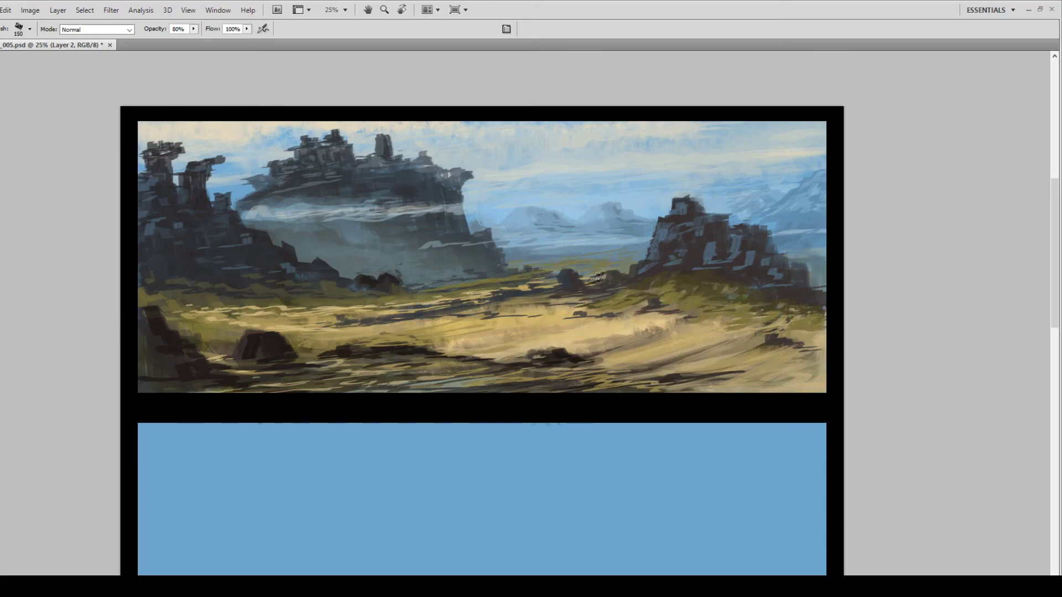
pyautogui.press('i')
pyautogui.press('b')
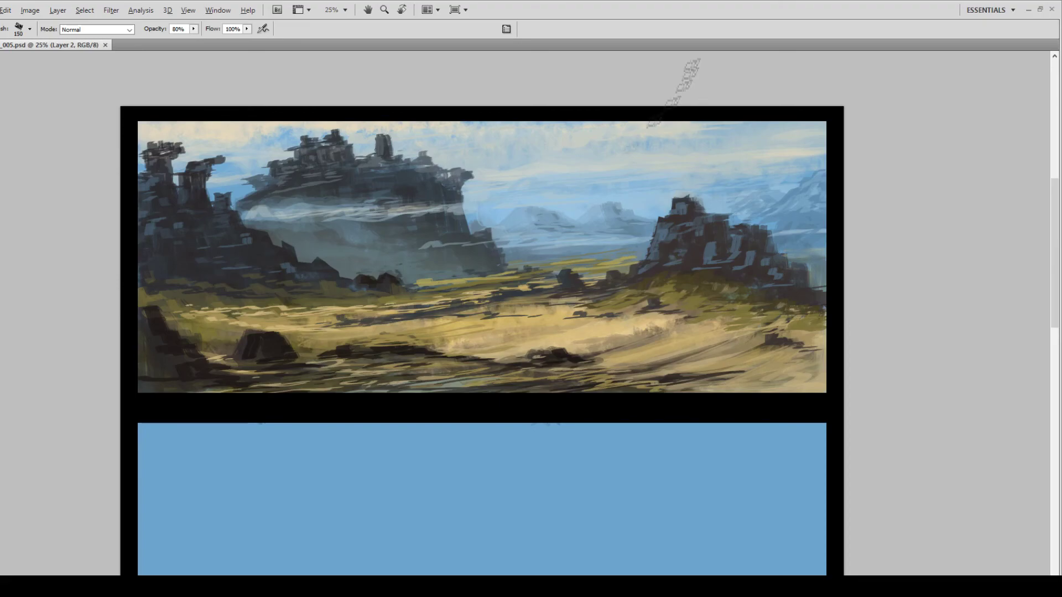
pyautogui.moveTo(686, 200); pyautogui.dragTo(678, 208)
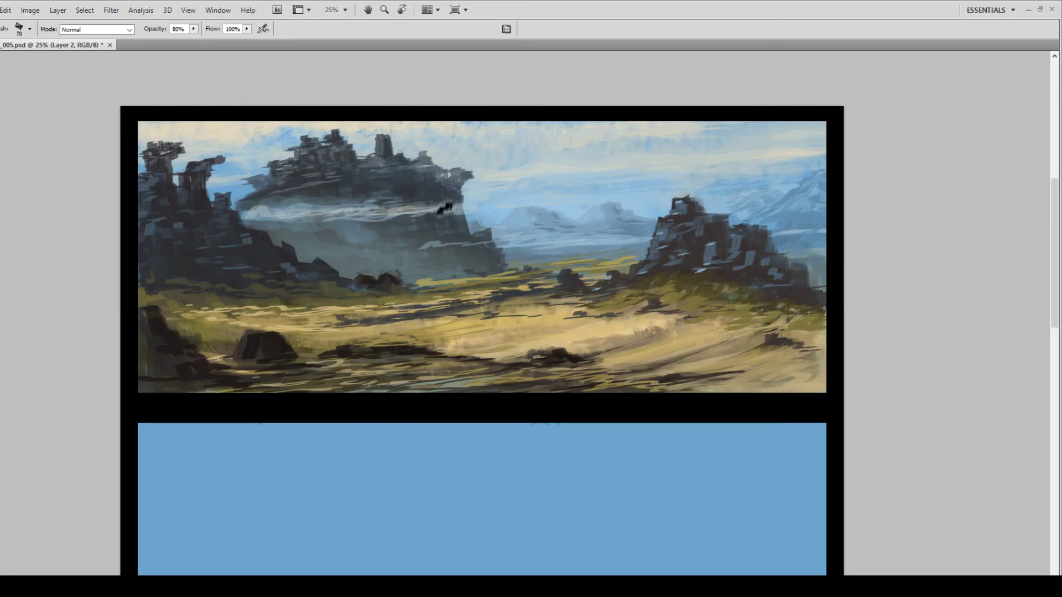
pyautogui.moveTo(426, 232); pyautogui.dragTo(463, 234)
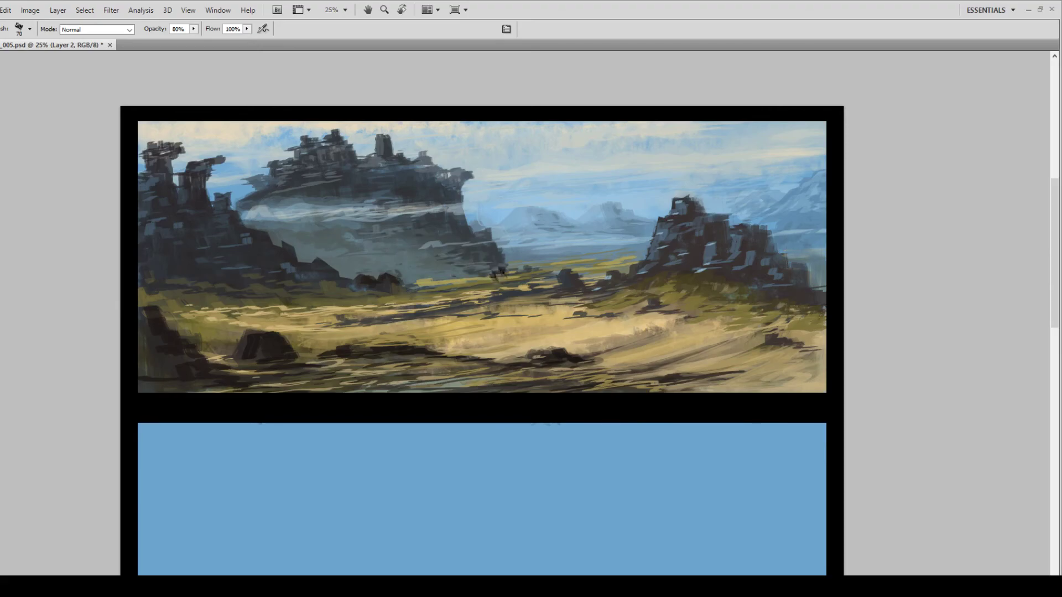
# Block in bright green ground and dark rock masses behind it in the second panel with a size 125 brush at 80% opacity.
pyautogui.scroll(-1, 294, 232)
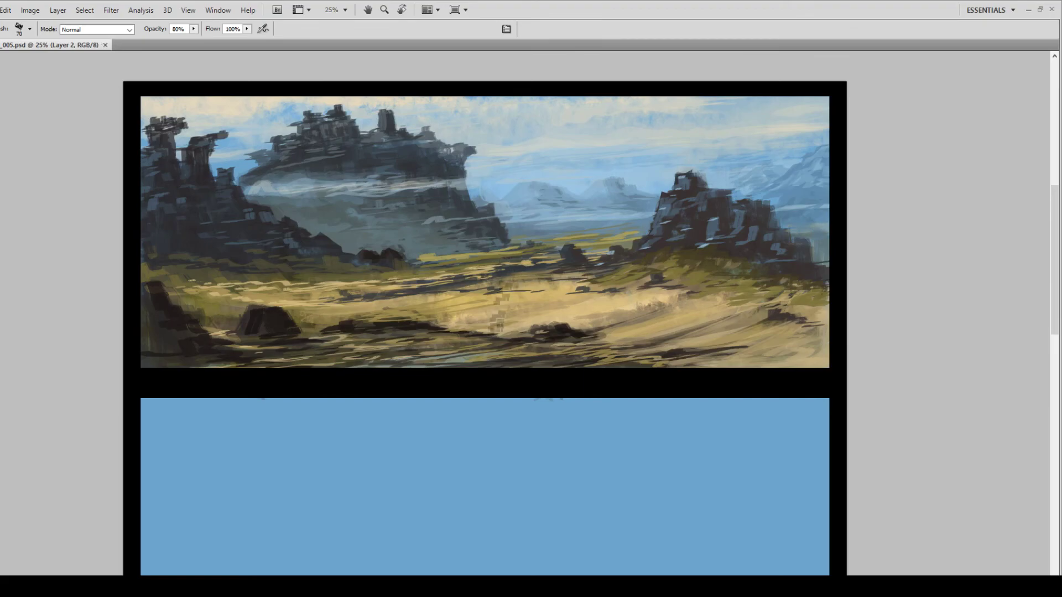
pyautogui.scroll(-6, 293, 242)
pyautogui.scroll(-2, 784, 277)
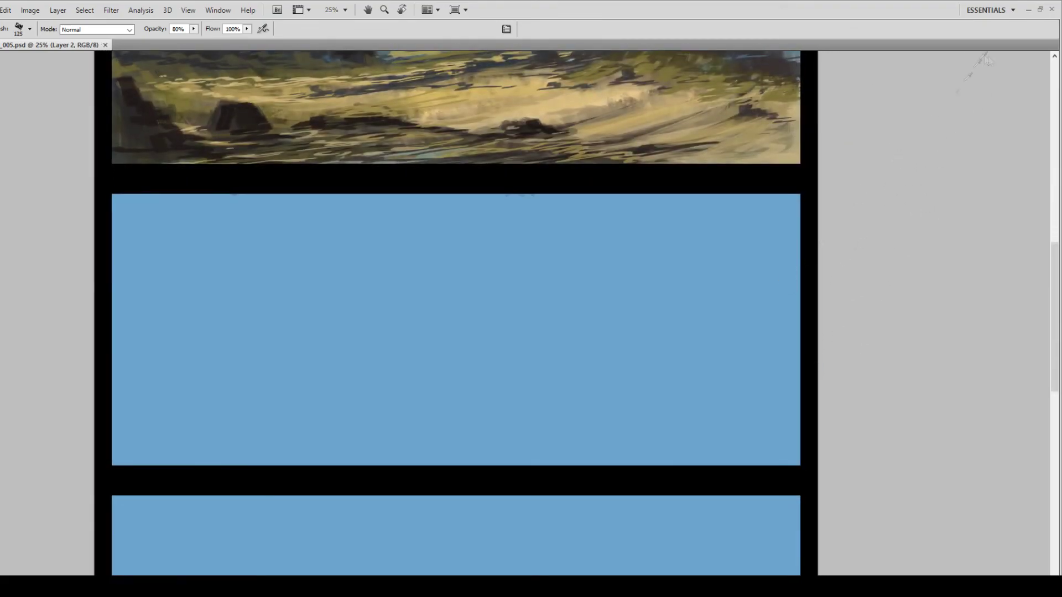
pyautogui.moveTo(441, 426)
pyautogui.mouseDown()
pyautogui.moveTo(616, 405)
pyautogui.moveTo(398, 389)
pyautogui.moveTo(333, 356)
pyautogui.mouseUp()
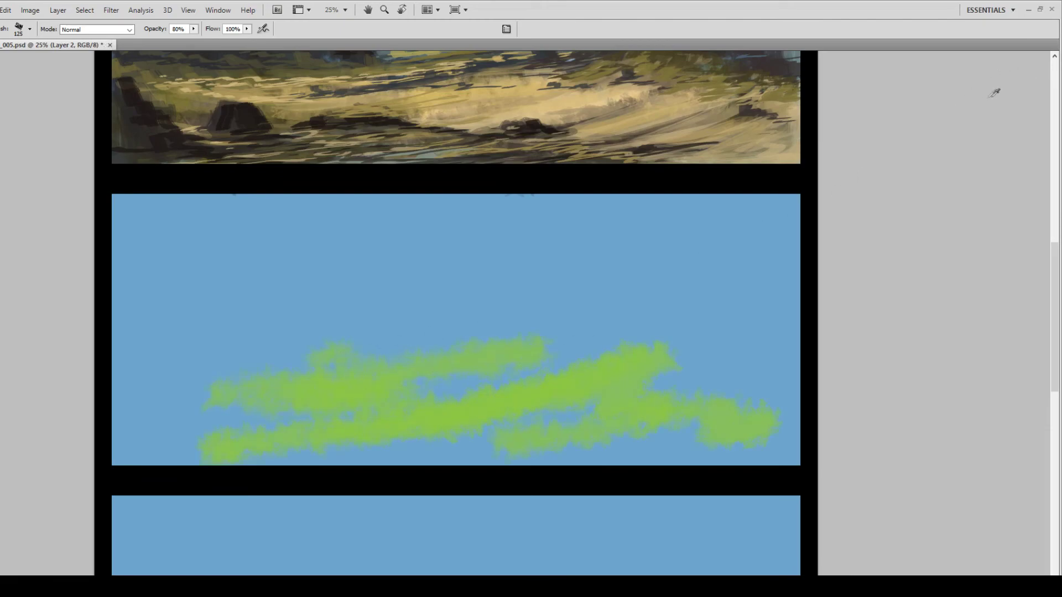
pyautogui.moveTo(232, 360); pyautogui.dragTo(415, 343)
pyautogui.moveTo(553, 331); pyautogui.dragTo(608, 265)
pyautogui.moveTo(431, 321); pyautogui.dragTo(680, 288)
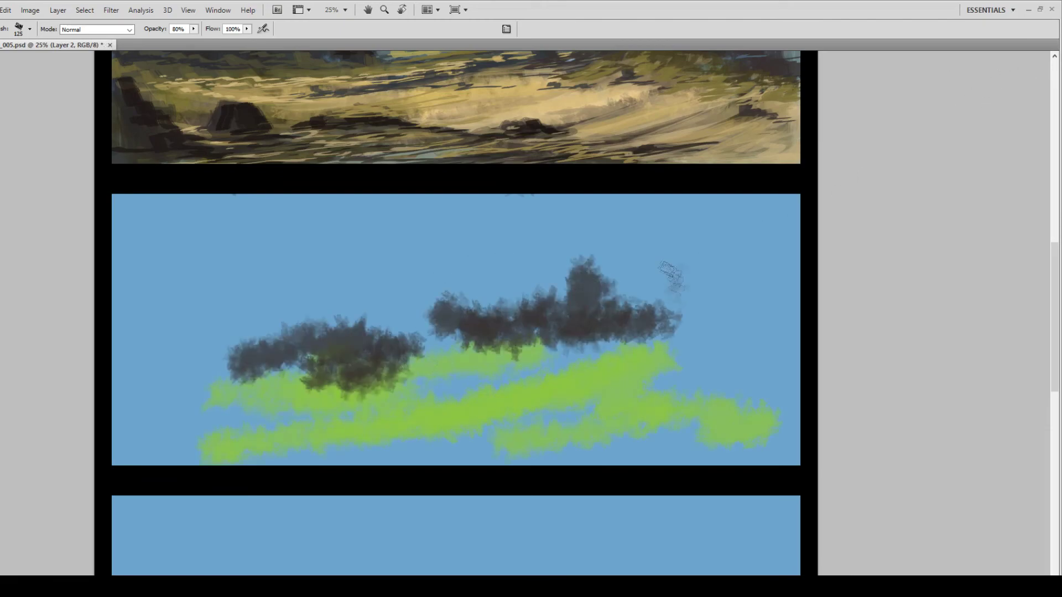
# Add dark masses on the right and in the foreground, muted green over the meadow, and a white cloud band in the second panel.
pyautogui.moveTo(653, 232)
pyautogui.mouseDown()
pyautogui.moveTo(766, 412)
pyautogui.moveTo(724, 338)
pyautogui.mouseUp()
pyautogui.moveTo(783, 309); pyautogui.dragTo(788, 431)
pyautogui.moveTo(359, 456); pyautogui.dragTo(581, 432)
pyautogui.moveTo(443, 395); pyautogui.dragTo(481, 415)
pyautogui.moveTo(326, 426); pyautogui.dragTo(130, 392)
pyautogui.moveTo(202, 382); pyautogui.dragTo(166, 440)
pyautogui.moveTo(265, 390)
pyautogui.mouseDown()
pyautogui.moveTo(766, 450)
pyautogui.moveTo(265, 357)
pyautogui.moveTo(603, 324)
pyautogui.mouseUp()
pyautogui.moveTo(163, 243)
pyautogui.mouseDown()
pyautogui.moveTo(183, 228)
pyautogui.moveTo(425, 215)
pyautogui.moveTo(774, 229)
pyautogui.moveTo(177, 254)
pyautogui.moveTo(130, 271)
pyautogui.mouseUp()
# Copy the second panel's area to a new layer and spread soft white clouds across its upper sky.
pyautogui.press('m')
pyautogui.moveTo(811, 482); pyautogui.dragTo(95, 180)
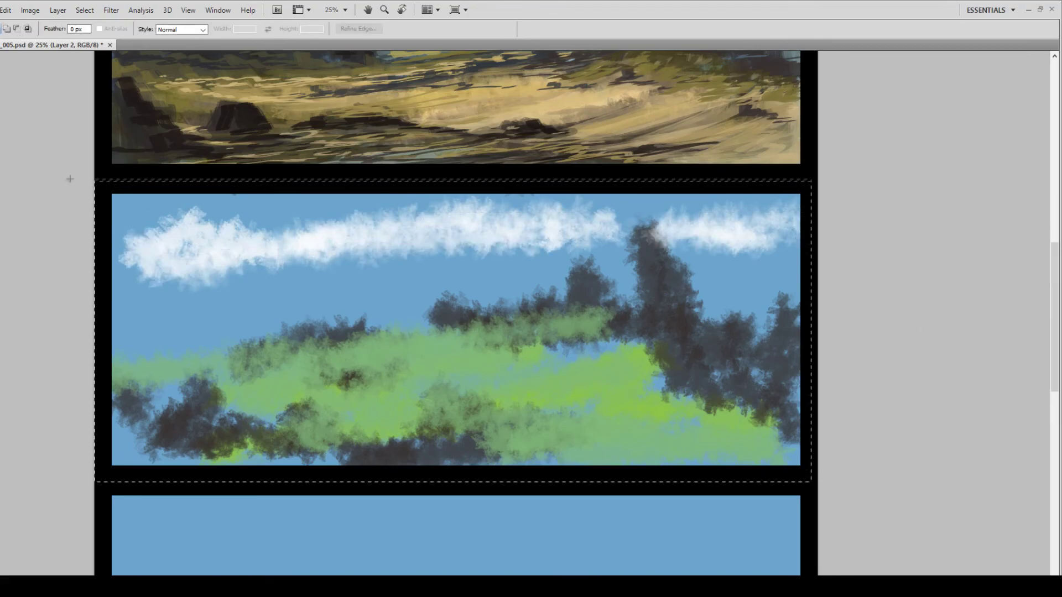
pyautogui.hotkey('ctrl', 'j')
pyautogui.press('b')
pyautogui.moveTo(265, 252)
pyautogui.mouseDown()
pyautogui.moveTo(191, 278)
pyautogui.moveTo(470, 232)
pyautogui.moveTo(636, 238)
pyautogui.moveTo(188, 235)
pyautogui.moveTo(263, 215)
pyautogui.moveTo(791, 216)
pyautogui.moveTo(268, 244)
pyautogui.moveTo(418, 235)
pyautogui.moveTo(337, 246)
pyautogui.mouseUp()
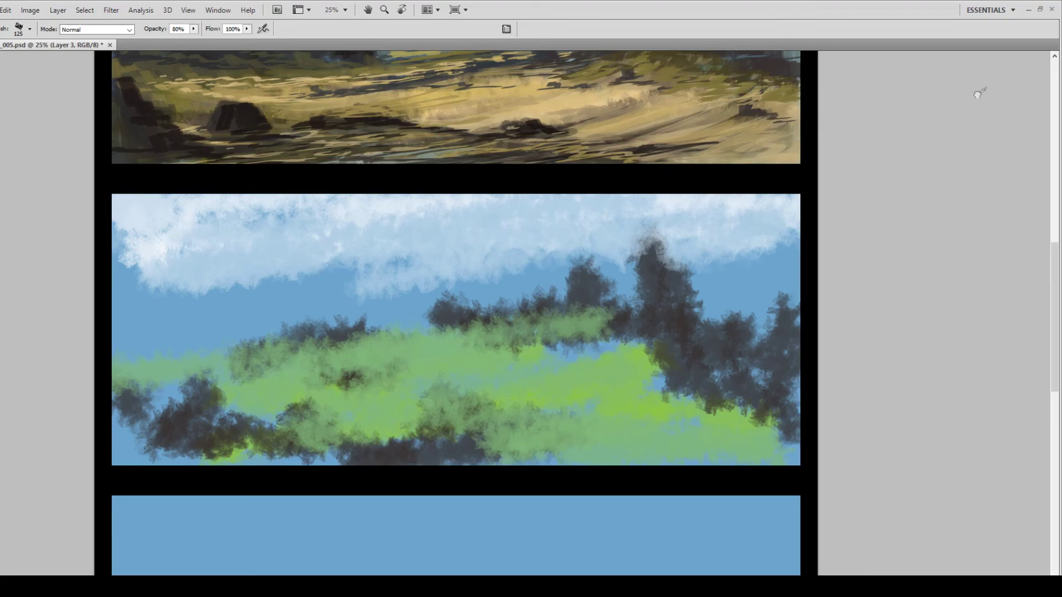
# Add red accents around the horizon, then paint a large dark rock mass on the left and dark bands across the meadow.
pyautogui.moveTo(703, 290); pyautogui.dragTo(567, 359)
pyautogui.moveTo(683, 356); pyautogui.dragTo(702, 280)
pyautogui.moveTo(575, 354); pyautogui.dragTo(515, 351)
pyautogui.moveTo(448, 349)
pyautogui.mouseDown()
pyautogui.moveTo(158, 304)
pyautogui.moveTo(191, 360)
pyautogui.mouseUp()
pyautogui.moveTo(233, 332)
pyautogui.mouseDown()
pyautogui.moveTo(326, 354)
pyautogui.moveTo(116, 266)
pyautogui.moveTo(365, 298)
pyautogui.moveTo(341, 243)
pyautogui.moveTo(249, 401)
pyautogui.mouseUp()
pyautogui.moveTo(388, 305)
pyautogui.mouseDown()
pyautogui.moveTo(470, 365)
pyautogui.moveTo(736, 426)
pyautogui.mouseUp()
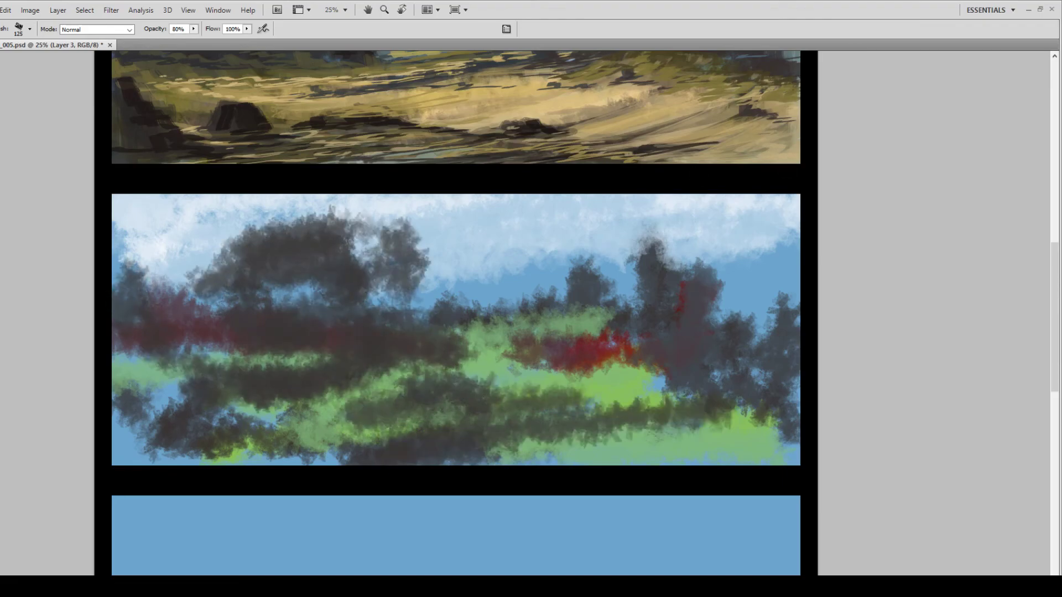
# Scatter beige accents, lay deep blue behind the rocks, darken the left cliff, and repaint the meadow in darker green.
pyautogui.moveTo(500, 437); pyautogui.dragTo(774, 442)
pyautogui.moveTo(569, 413)
pyautogui.mouseDown()
pyautogui.moveTo(691, 390)
pyautogui.moveTo(725, 418)
pyautogui.mouseUp()
pyautogui.moveTo(407, 412)
pyautogui.mouseDown()
pyautogui.moveTo(221, 382)
pyautogui.moveTo(262, 367)
pyautogui.mouseUp()
pyautogui.moveTo(377, 354); pyautogui.dragTo(384, 367)
pyautogui.moveTo(650, 254)
pyautogui.mouseDown()
pyautogui.moveTo(348, 307)
pyautogui.moveTo(166, 376)
pyautogui.moveTo(204, 402)
pyautogui.mouseUp()
pyautogui.keyDown('alt'); pyautogui.click(244, 114); pyautogui.keyUp('alt')
pyautogui.moveTo(125, 262)
pyautogui.mouseDown()
pyautogui.moveTo(194, 337)
pyautogui.moveTo(127, 410)
pyautogui.moveTo(359, 382)
pyautogui.moveTo(166, 407)
pyautogui.mouseUp()
pyautogui.moveTo(155, 442)
pyautogui.mouseDown()
pyautogui.moveTo(84, 454)
pyautogui.moveTo(498, 359)
pyautogui.moveTo(531, 312)
pyautogui.moveTo(717, 413)
pyautogui.mouseUp()
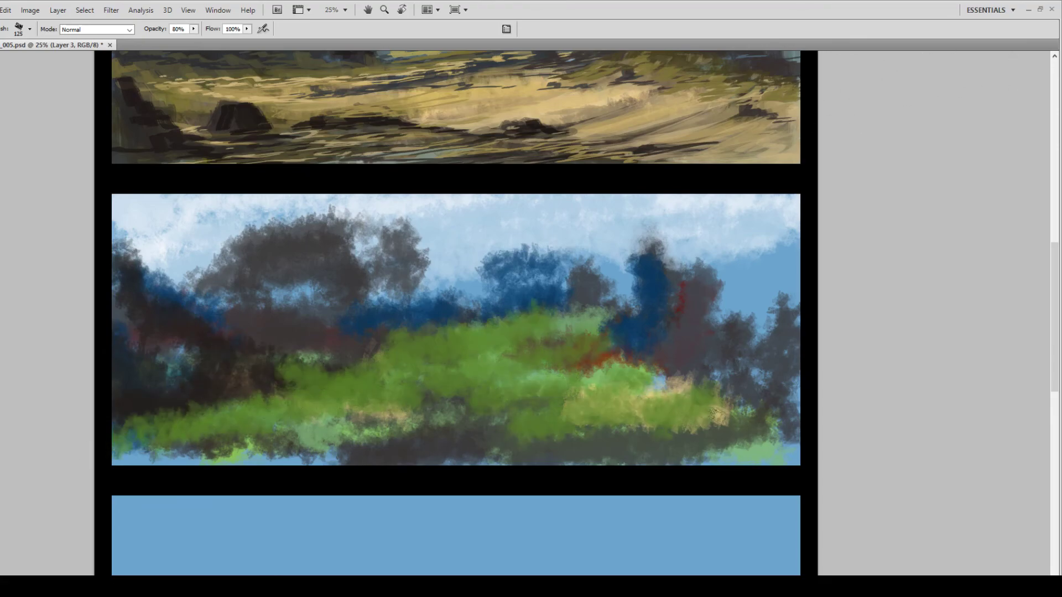
# Darken the right rock mass and deepen the distant hills with navy using colors sampled from the paintings.
pyautogui.keyDown('alt'); pyautogui.click(551, 124); pyautogui.keyUp('alt')
pyautogui.moveTo(719, 257)
pyautogui.mouseDown()
pyautogui.moveTo(721, 305)
pyautogui.moveTo(647, 326)
pyautogui.moveTo(783, 337)
pyautogui.moveTo(449, 389)
pyautogui.moveTo(783, 387)
pyautogui.mouseUp()
pyautogui.moveTo(412, 315); pyautogui.dragTo(553, 307)
pyautogui.keyDown('alt'); pyautogui.click(514, 274); pyautogui.keyUp('alt')
pyautogui.moveTo(515, 282); pyautogui.dragTo(388, 304)
pyautogui.moveTo(554, 316); pyautogui.dragTo(608, 296)
pyautogui.moveTo(434, 326)
pyautogui.mouseDown()
pyautogui.moveTo(429, 276)
pyautogui.moveTo(475, 271)
pyautogui.mouseUp()
# Paint white cloud patches over the distant blue hills and grey haze along the large left rock mass.
pyautogui.keyDown('alt'); pyautogui.click(423, 203); pyautogui.keyUp('alt')
pyautogui.moveTo(534, 271); pyautogui.dragTo(592, 279)
pyautogui.moveTo(363, 313)
pyautogui.mouseDown()
pyautogui.moveTo(330, 269)
pyautogui.moveTo(401, 329)
pyautogui.mouseUp()
pyautogui.keyDown('alt'); pyautogui.click(346, 276); pyautogui.keyUp('alt')
pyautogui.moveTo(318, 335); pyautogui.dragTo(221, 340)
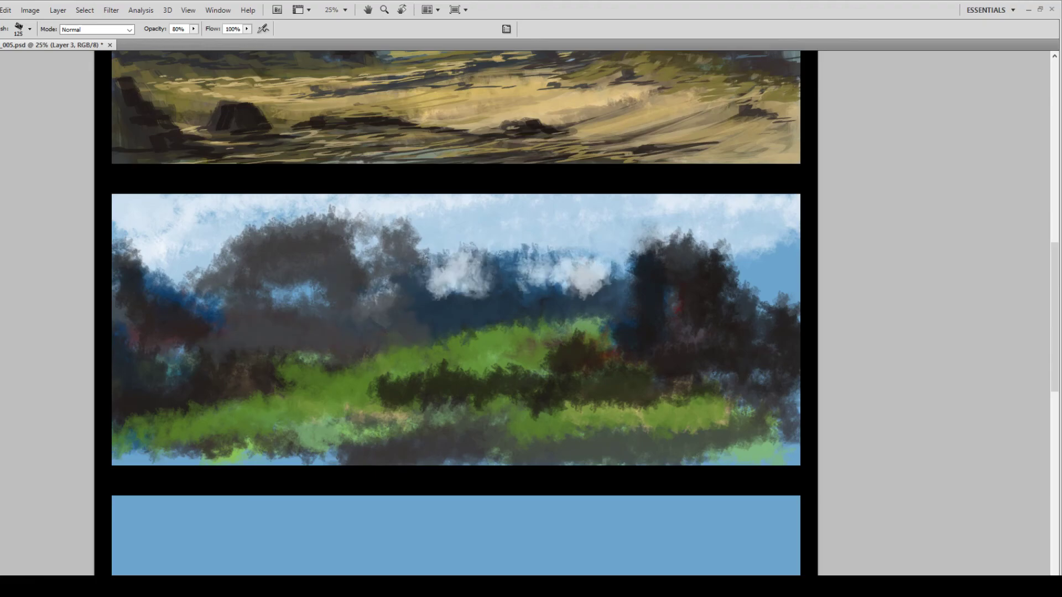
# Soften the base of the left rock mass with grey and cover the bottom foreground with a near-black green band.
pyautogui.moveTo(379, 362); pyautogui.dragTo(304, 368)
pyautogui.keyDown('alt'); pyautogui.click(470, 387); pyautogui.keyUp('alt')
pyautogui.moveTo(591, 442); pyautogui.dragTo(249, 446)
pyautogui.moveTo(80, 451); pyautogui.dragTo(808, 448)
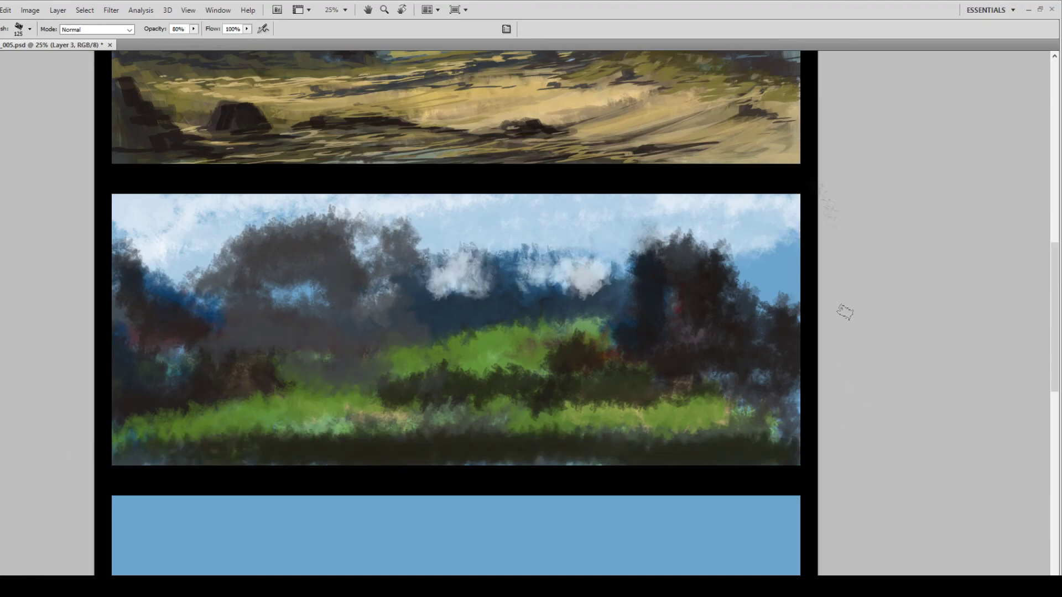
# Streak white and light blue clouds across the second panel's sky using sampled sky colors and a size 200 brush.
pyautogui.keyDown('alt'); pyautogui.click(744, 209); pyautogui.keyUp('alt')
pyautogui.moveTo(738, 213)
pyautogui.mouseDown()
pyautogui.moveTo(793, 229)
pyautogui.moveTo(418, 228)
pyautogui.mouseUp()
pyautogui.moveTo(510, 231)
pyautogui.mouseDown()
pyautogui.moveTo(686, 220)
pyautogui.moveTo(644, 221)
pyautogui.mouseUp()
pyautogui.keyDown('alt'); pyautogui.click(759, 205); pyautogui.keyUp('alt')
pyautogui.moveTo(758, 226); pyautogui.dragTo(570, 228)
pyautogui.moveTo(442, 229); pyautogui.dragTo(526, 237)
pyautogui.moveTo(268, 224)
pyautogui.mouseDown()
pyautogui.moveTo(182, 235)
pyautogui.moveTo(334, 216)
pyautogui.mouseUp()
pyautogui.keyDown('alt'); pyautogui.click(279, 207); pyautogui.keyUp('alt')
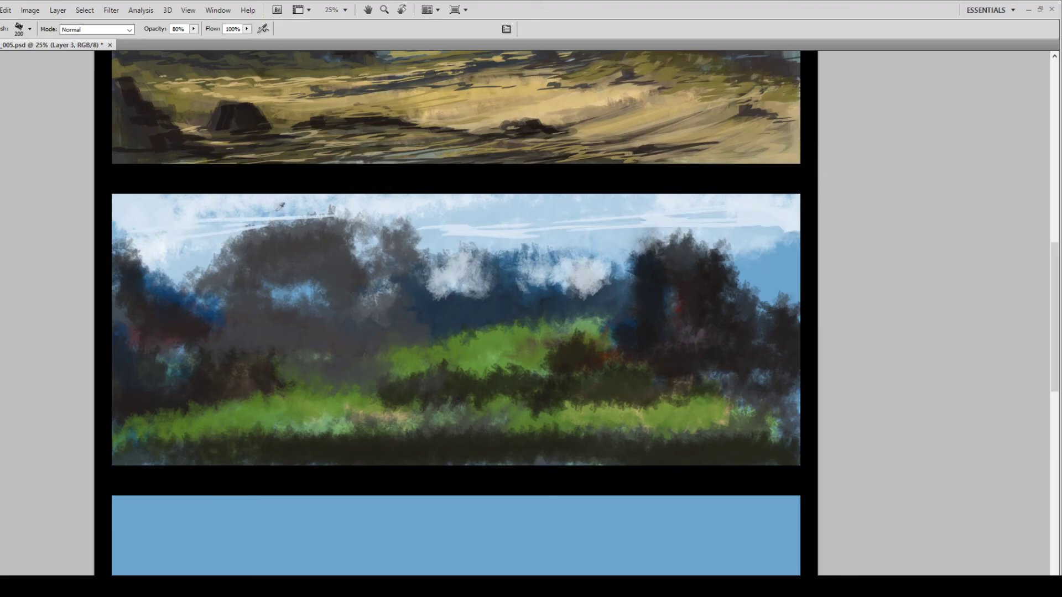
pyautogui.moveTo(229, 213); pyautogui.dragTo(470, 210)
# Shape the large left rock mass with a slanted overhanging cap, a blocky right side, and dark strokes at its base.
pyautogui.moveTo(241, 248); pyautogui.dragTo(178, 262)
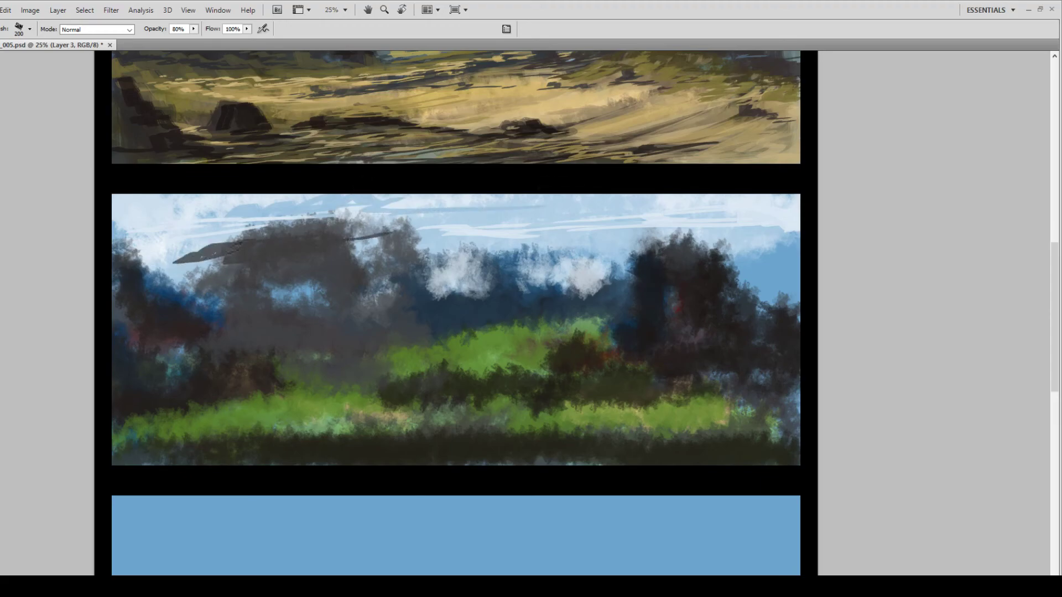
pyautogui.moveTo(323, 222); pyautogui.dragTo(235, 245)
pyautogui.moveTo(347, 235); pyautogui.dragTo(426, 226)
pyautogui.moveTo(412, 284); pyautogui.dragTo(398, 248)
pyautogui.moveTo(384, 255); pyautogui.dragTo(362, 279)
pyautogui.moveTo(332, 293); pyautogui.dragTo(263, 294)
pyautogui.moveTo(241, 262)
pyautogui.mouseDown()
pyautogui.moveTo(238, 299)
pyautogui.moveTo(183, 310)
pyautogui.moveTo(230, 354)
pyautogui.moveTo(393, 368)
pyautogui.mouseUp()
# Square off the far-left cliff into dark stepped blocks with a flat-topped tower.
pyautogui.moveTo(157, 340); pyautogui.dragTo(193, 382)
pyautogui.moveTo(126, 263); pyautogui.dragTo(129, 298)
pyautogui.moveTo(163, 274); pyautogui.dragTo(171, 315)
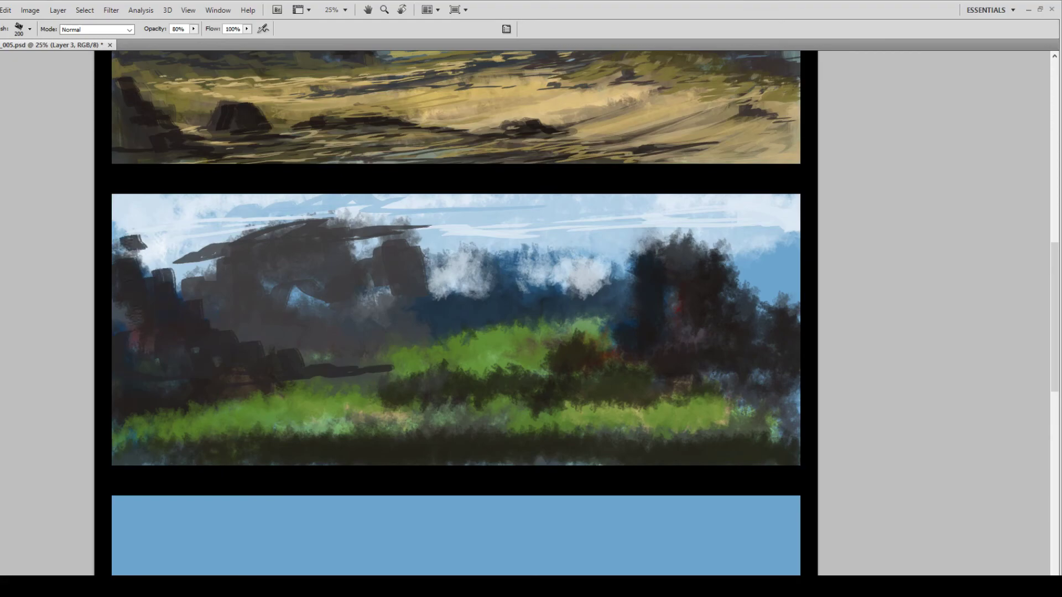
pyautogui.moveTo(131, 240); pyautogui.dragTo(132, 271)
pyautogui.moveTo(126, 304); pyautogui.dragTo(128, 332)
# Lay dark and light green strokes along the left cliff's foot and the meadow's right side.
pyautogui.moveTo(293, 390); pyautogui.dragTo(388, 378)
pyautogui.moveTo(122, 399); pyautogui.dragTo(186, 416)
pyautogui.moveTo(185, 409); pyautogui.dragTo(223, 407)
pyautogui.moveTo(263, 395); pyautogui.dragTo(297, 396)
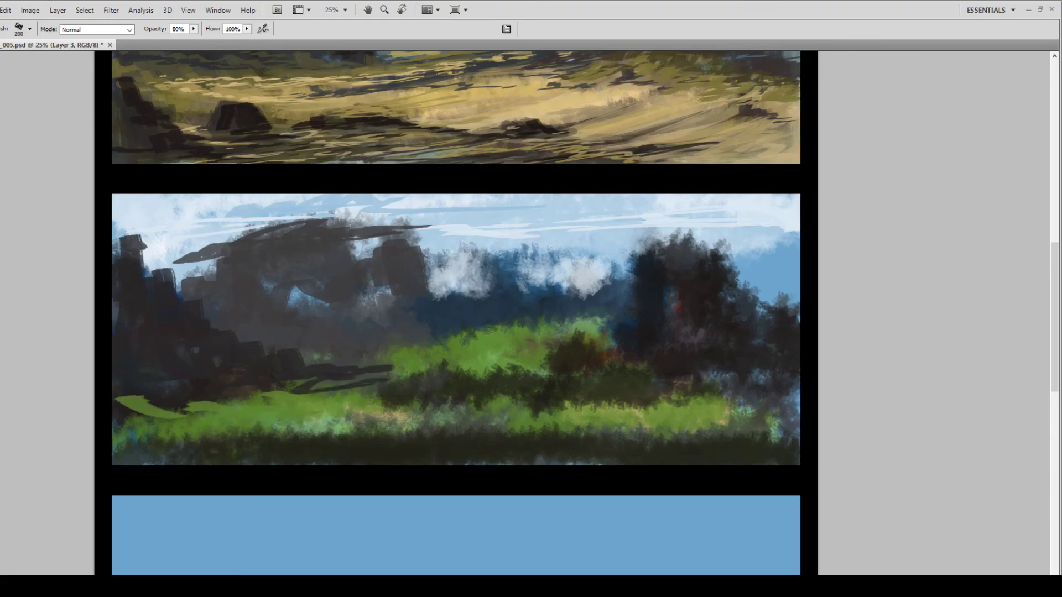
pyautogui.moveTo(582, 408); pyautogui.dragTo(780, 415)
pyautogui.moveTo(415, 360)
pyautogui.mouseDown()
pyautogui.moveTo(509, 327)
pyautogui.moveTo(606, 340)
pyautogui.mouseUp()
# Form layered blue mountains in the distance and straighten the right cliff's inner edge into a vertical face.
pyautogui.moveTo(492, 257)
pyautogui.mouseDown()
pyautogui.moveTo(587, 259)
pyautogui.moveTo(437, 266)
pyautogui.mouseUp()
pyautogui.moveTo(640, 260); pyautogui.dragTo(642, 310)
pyautogui.moveTo(643, 310); pyautogui.dragTo(603, 339)
pyautogui.moveTo(619, 352); pyautogui.dragTo(550, 355)
pyautogui.moveTo(612, 276)
pyautogui.mouseDown()
pyautogui.moveTo(595, 303)
pyautogui.moveTo(592, 277)
pyautogui.moveTo(462, 279)
pyautogui.moveTo(517, 305)
pyautogui.moveTo(456, 298)
pyautogui.moveTo(562, 307)
pyautogui.moveTo(545, 288)
pyautogui.moveTo(508, 311)
pyautogui.mouseUp()
# Paint horizontal light green strips across the valley floor below the distant mountains at 80% opacity.
pyautogui.press('8')
pyautogui.moveTo(581, 316)
pyautogui.mouseDown()
pyautogui.moveTo(448, 328)
pyautogui.moveTo(605, 332)
pyautogui.moveTo(395, 344)
pyautogui.mouseUp()
pyautogui.moveTo(565, 352); pyautogui.dragTo(398, 358)
pyautogui.moveTo(434, 362); pyautogui.dragTo(555, 360)
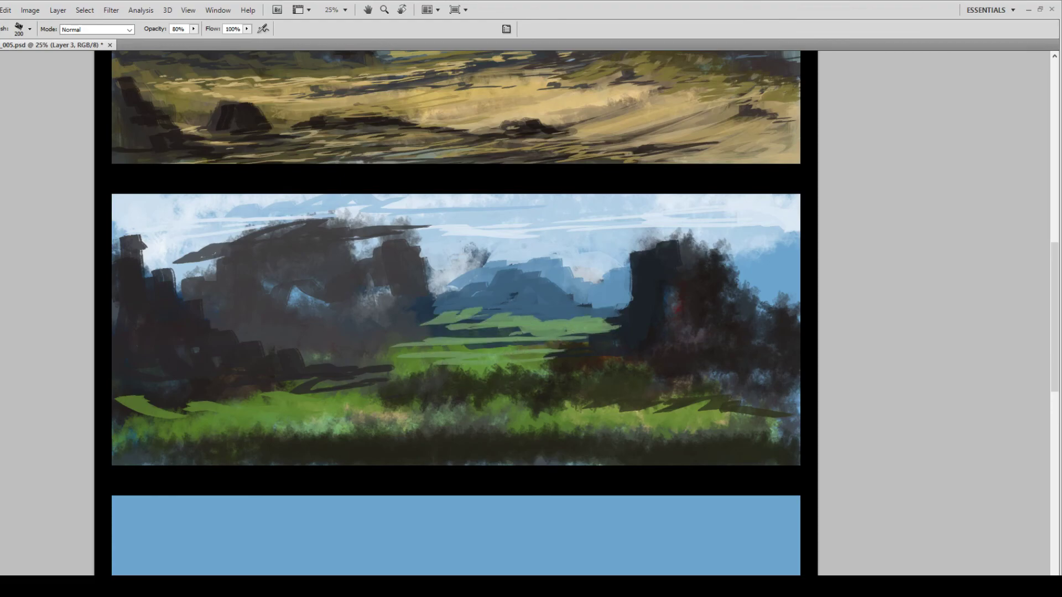
# Streak orange and yellow across the foreground meadow and fill the middle ground with light green.
pyautogui.moveTo(597, 419)
pyautogui.mouseDown()
pyautogui.moveTo(670, 404)
pyautogui.moveTo(589, 422)
pyautogui.mouseUp()
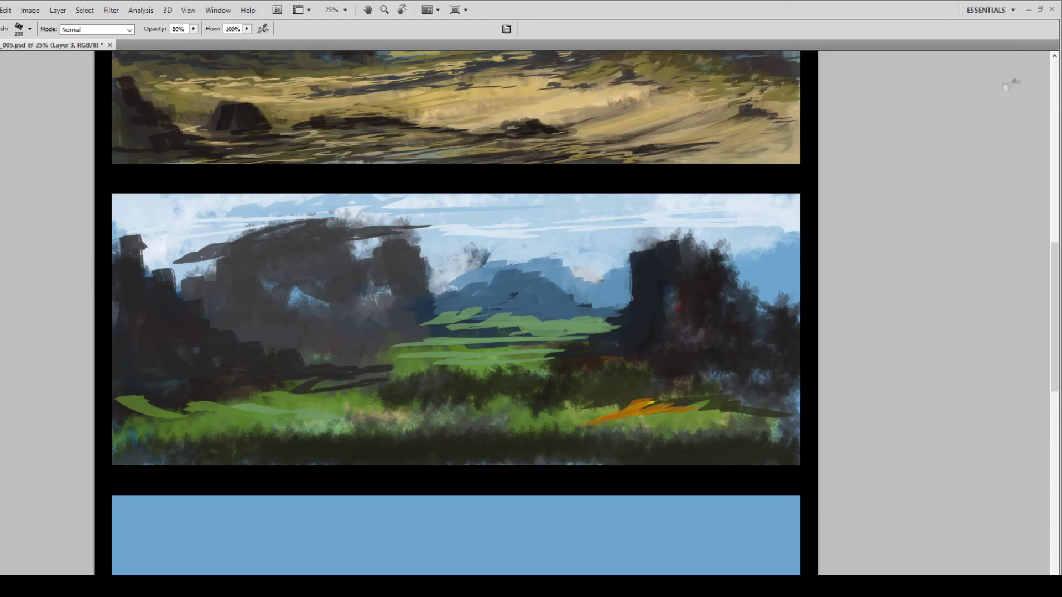
pyautogui.moveTo(656, 414); pyautogui.dragTo(448, 396)
pyautogui.moveTo(155, 411); pyautogui.dragTo(407, 426)
pyautogui.moveTo(225, 435); pyautogui.dragTo(455, 418)
pyautogui.moveTo(396, 371)
pyautogui.mouseDown()
pyautogui.moveTo(409, 387)
pyautogui.moveTo(514, 372)
pyautogui.mouseUp()
pyautogui.moveTo(579, 384)
pyautogui.mouseDown()
pyautogui.moveTo(493, 378)
pyautogui.moveTo(438, 389)
pyautogui.mouseUp()
# Cut back the left rock's outer edge with sky color and reshape the blue mountains on both sides of the right cliff.
pyautogui.moveTo(427, 248); pyautogui.dragTo(408, 265)
pyautogui.moveTo(416, 243); pyautogui.dragTo(382, 243)
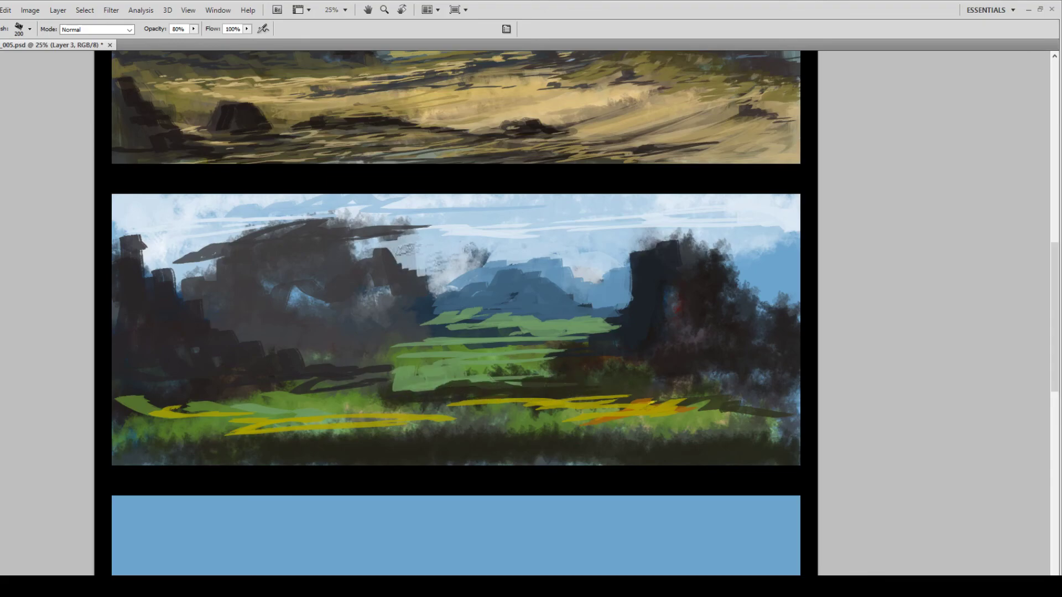
pyautogui.moveTo(434, 273)
pyautogui.mouseDown()
pyautogui.moveTo(479, 254)
pyautogui.moveTo(567, 262)
pyautogui.mouseUp()
pyautogui.keyDown('alt'); pyautogui.click(491, 267); pyautogui.keyUp('alt')
pyautogui.moveTo(462, 271)
pyautogui.mouseDown()
pyautogui.moveTo(425, 278)
pyautogui.moveTo(572, 299)
pyautogui.mouseUp()
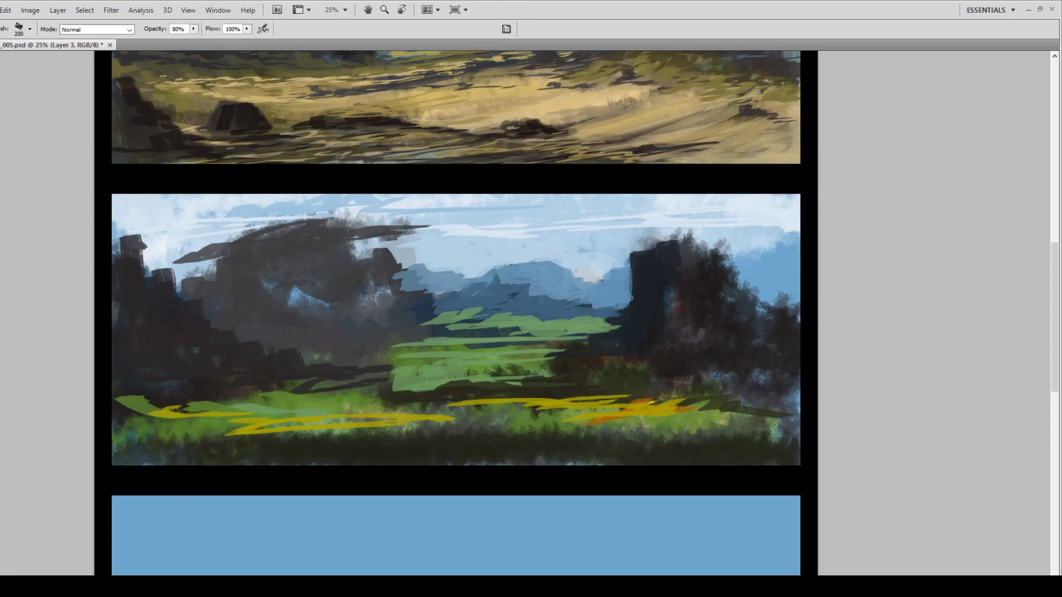
pyautogui.moveTo(487, 276); pyautogui.dragTo(509, 273)
pyautogui.moveTo(757, 252); pyautogui.dragTo(808, 266)
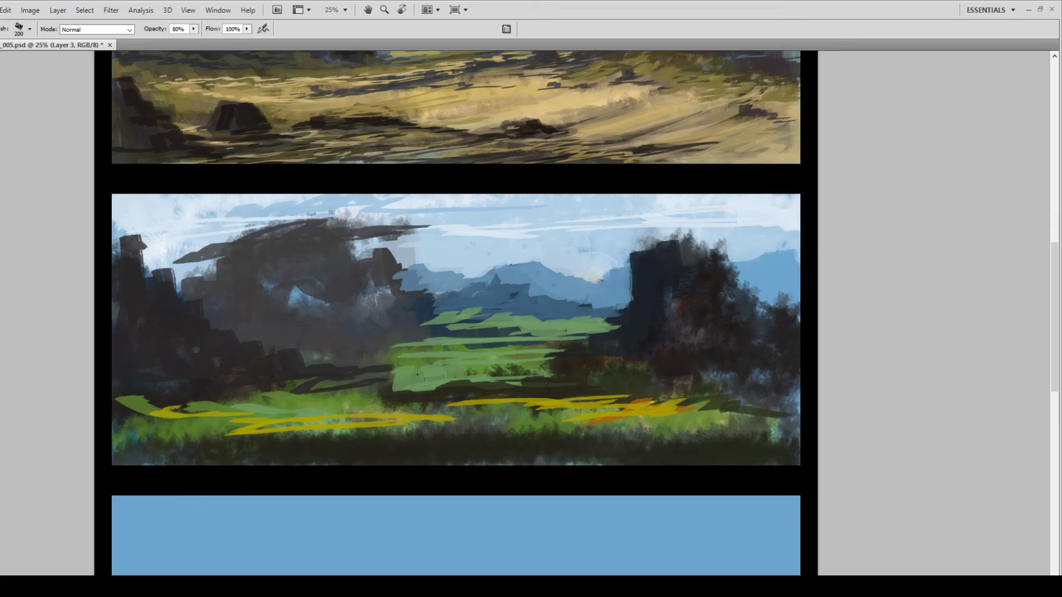
# Build up the right cliff with dark blocks, lighter grey faces, and layered strokes spreading from its base.
pyautogui.moveTo(759, 314)
pyautogui.mouseDown()
pyautogui.moveTo(787, 310)
pyautogui.moveTo(760, 359)
pyautogui.mouseUp()
pyautogui.moveTo(663, 352)
pyautogui.mouseDown()
pyautogui.moveTo(639, 368)
pyautogui.moveTo(710, 376)
pyautogui.mouseUp()
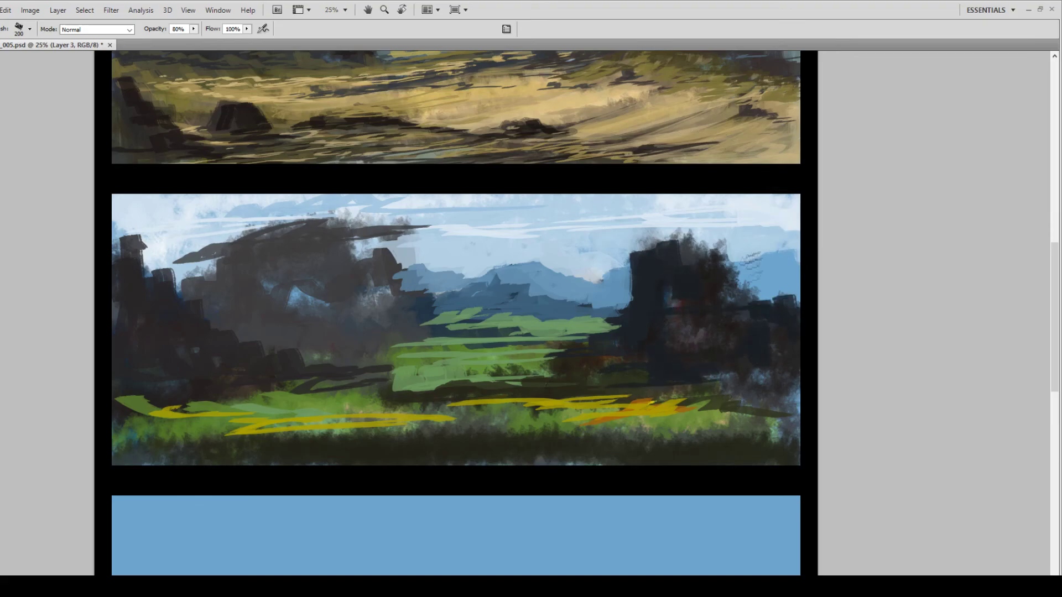
pyautogui.moveTo(703, 252); pyautogui.dragTo(680, 291)
pyautogui.moveTo(644, 258)
pyautogui.mouseDown()
pyautogui.moveTo(634, 343)
pyautogui.moveTo(772, 347)
pyautogui.mouseUp()
pyautogui.moveTo(619, 370); pyautogui.dragTo(675, 357)
pyautogui.moveTo(585, 348)
pyautogui.mouseDown()
pyautogui.moveTo(498, 359)
pyautogui.moveTo(636, 330)
pyautogui.mouseUp()
pyautogui.moveTo(658, 280); pyautogui.dragTo(620, 329)
pyautogui.moveTo(665, 260); pyautogui.dragTo(656, 293)
pyautogui.moveTo(678, 257); pyautogui.dragTo(664, 321)
pyautogui.moveTo(692, 288); pyautogui.dragTo(723, 292)
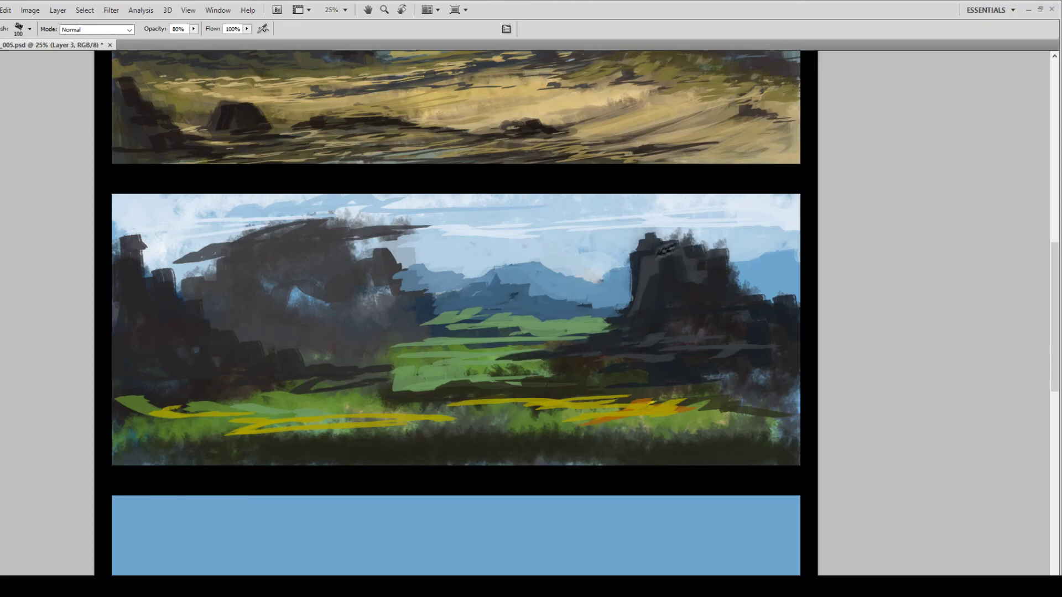
# Carve jagged dark ledges along the right cliff's crown and outer slope with a size 100 brush.
pyautogui.moveTo(666, 249); pyautogui.dragTo(698, 241)
pyautogui.moveTo(709, 248)
pyautogui.mouseDown()
pyautogui.moveTo(726, 243)
pyautogui.moveTo(750, 293)
pyautogui.mouseUp()
pyautogui.moveTo(752, 291)
pyautogui.mouseDown()
pyautogui.moveTo(774, 300)
pyautogui.moveTo(797, 289)
pyautogui.mouseUp()
pyautogui.moveTo(795, 299); pyautogui.dragTo(787, 321)
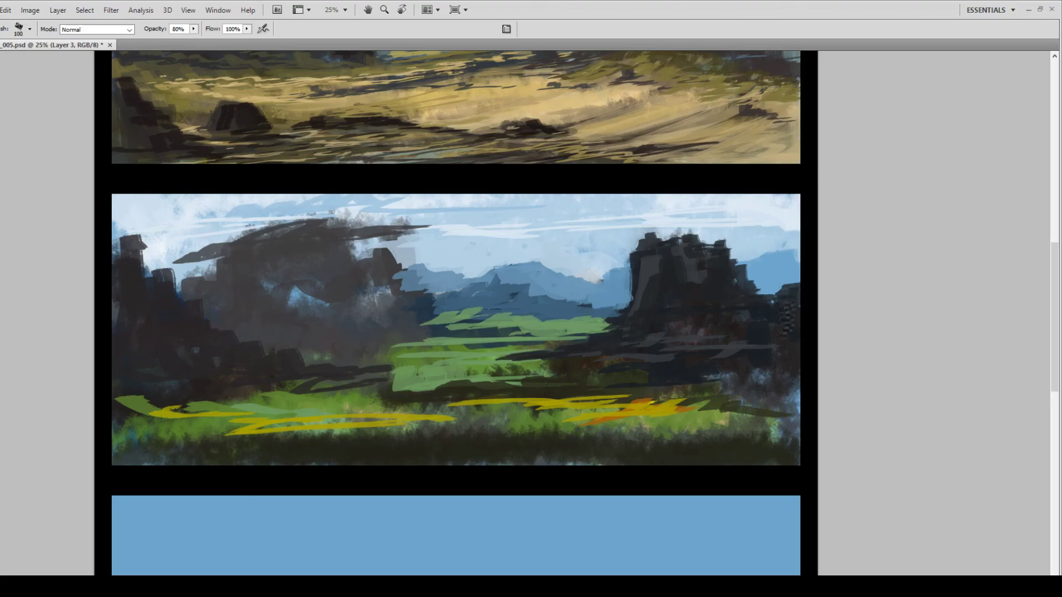
# Glaze olive green over the right foreground and below the large left rock with a size 300 brush at 40% opacity.
pyautogui.press(']')
pyautogui.moveTo(714, 394)
pyautogui.mouseDown()
pyautogui.moveTo(753, 386)
pyautogui.moveTo(788, 409)
pyautogui.mouseUp()
pyautogui.moveTo(796, 418)
pyautogui.mouseDown()
pyautogui.moveTo(691, 435)
pyautogui.moveTo(714, 436)
pyautogui.mouseUp()
pyautogui.moveTo(794, 434); pyautogui.dragTo(633, 439)
pyautogui.moveTo(455, 333); pyautogui.dragTo(260, 348)
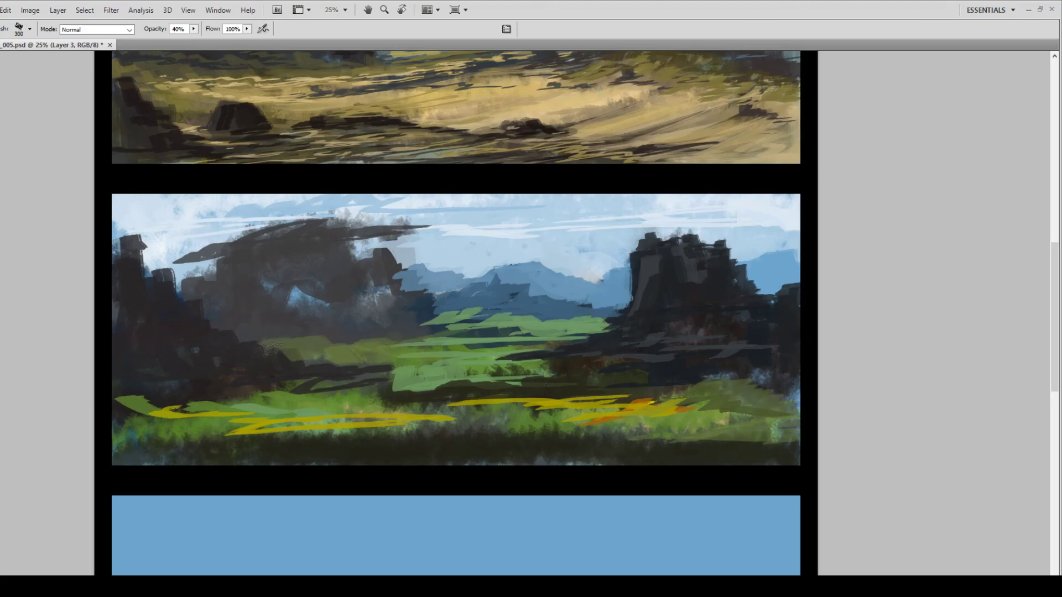
# Blend more green strokes across the valley's middle ground and the right side of the meadow.
pyautogui.moveTo(404, 344)
pyautogui.mouseDown()
pyautogui.moveTo(506, 347)
pyautogui.moveTo(517, 333)
pyautogui.mouseUp()
pyautogui.moveTo(396, 392); pyautogui.dragTo(523, 388)
pyautogui.moveTo(578, 392)
pyautogui.mouseDown()
pyautogui.moveTo(448, 397)
pyautogui.moveTo(593, 394)
pyautogui.mouseUp()
pyautogui.moveTo(531, 423)
pyautogui.mouseDown()
pyautogui.moveTo(641, 376)
pyautogui.moveTo(763, 382)
pyautogui.mouseUp()
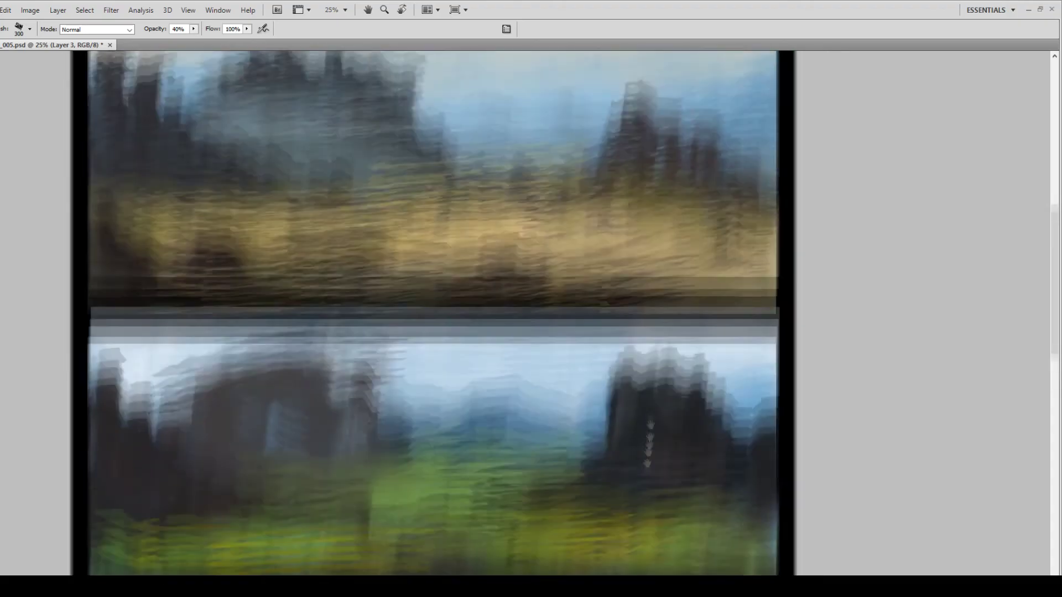
# Paint olive grass ledges across the right cliff's face and slopes, and continue the grass around its foot.
pyautogui.moveTo(649, 442); pyautogui.dragTo(668, 323)
pyautogui.moveTo(572, 404); pyautogui.dragTo(682, 383)
pyautogui.moveTo(678, 415); pyautogui.dragTo(741, 404)
pyautogui.moveTo(648, 335); pyautogui.dragTo(763, 317)
pyautogui.moveTo(698, 327); pyautogui.dragTo(595, 340)
pyautogui.moveTo(693, 353); pyautogui.dragTo(742, 349)
pyautogui.moveTo(711, 299); pyautogui.dragTo(740, 297)
pyautogui.moveTo(753, 307); pyautogui.dragTo(703, 310)
pyautogui.moveTo(615, 320); pyautogui.dragTo(681, 317)
pyautogui.moveTo(781, 353); pyautogui.dragTo(744, 360)
pyautogui.moveTo(753, 380); pyautogui.dragTo(781, 377)
pyautogui.moveTo(759, 391); pyautogui.dragTo(786, 388)
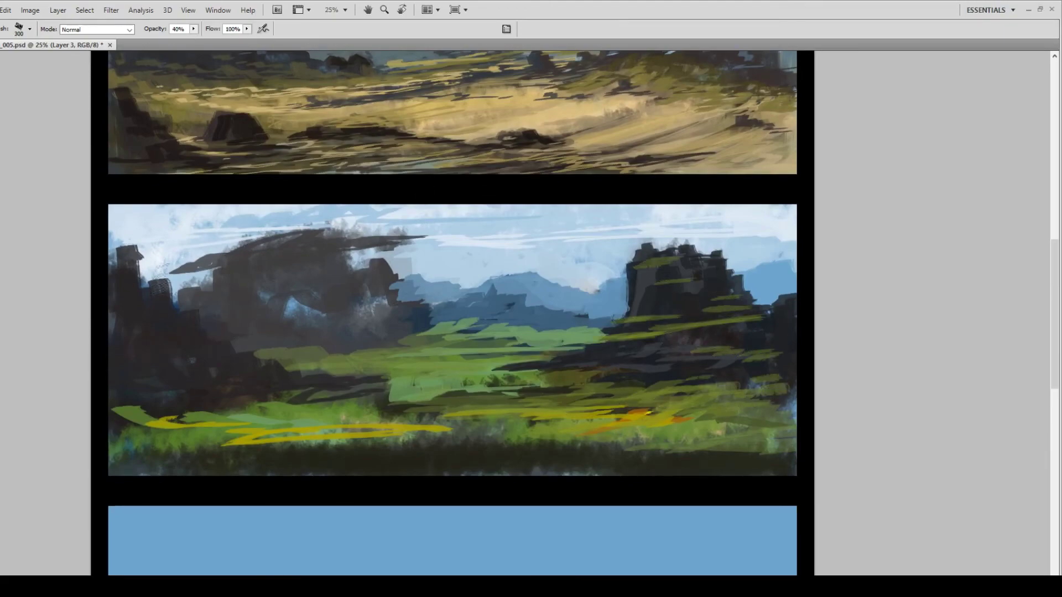
# Carve pale sky openings beneath both ends of the overhang with sampled sky color and a size 125 brush at 70% opacity.
pyautogui.keyDown('alt'); pyautogui.click(194, 282); pyautogui.keyUp('alt')
pyautogui.moveTo(195, 283)
pyautogui.mouseDown()
pyautogui.moveTo(178, 293)
pyautogui.moveTo(207, 302)
pyautogui.moveTo(230, 330)
pyautogui.moveTo(212, 322)
pyautogui.mouseUp()
pyautogui.press('7')
pyautogui.moveTo(235, 301); pyautogui.dragTo(239, 327)
pyautogui.moveTo(354, 258)
pyautogui.mouseDown()
pyautogui.moveTo(390, 265)
pyautogui.moveTo(359, 282)
pyautogui.mouseUp()
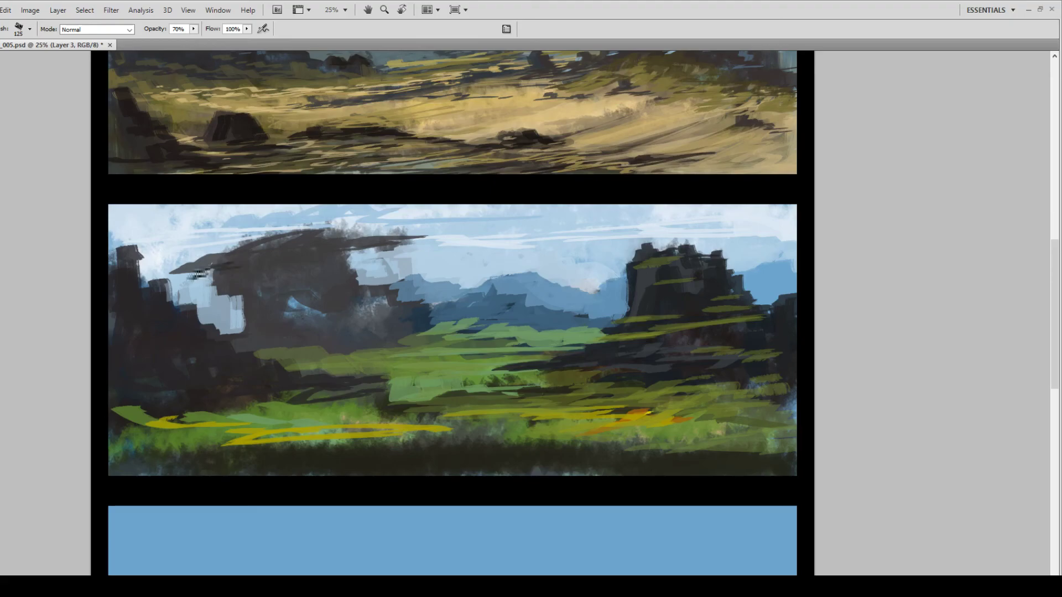
# Detail the overhanging rock's ribbed cap, openings and base, and add white snow highlights to the distant mountains with a size 70 brush.
pyautogui.moveTo(267, 265); pyautogui.dragTo(204, 270)
pyautogui.moveTo(347, 250)
pyautogui.mouseDown()
pyautogui.moveTo(239, 249)
pyautogui.moveTo(335, 260)
pyautogui.moveTo(296, 277)
pyautogui.moveTo(298, 310)
pyautogui.moveTo(362, 304)
pyautogui.moveTo(395, 285)
pyautogui.moveTo(412, 324)
pyautogui.moveTo(403, 350)
pyautogui.mouseUp()
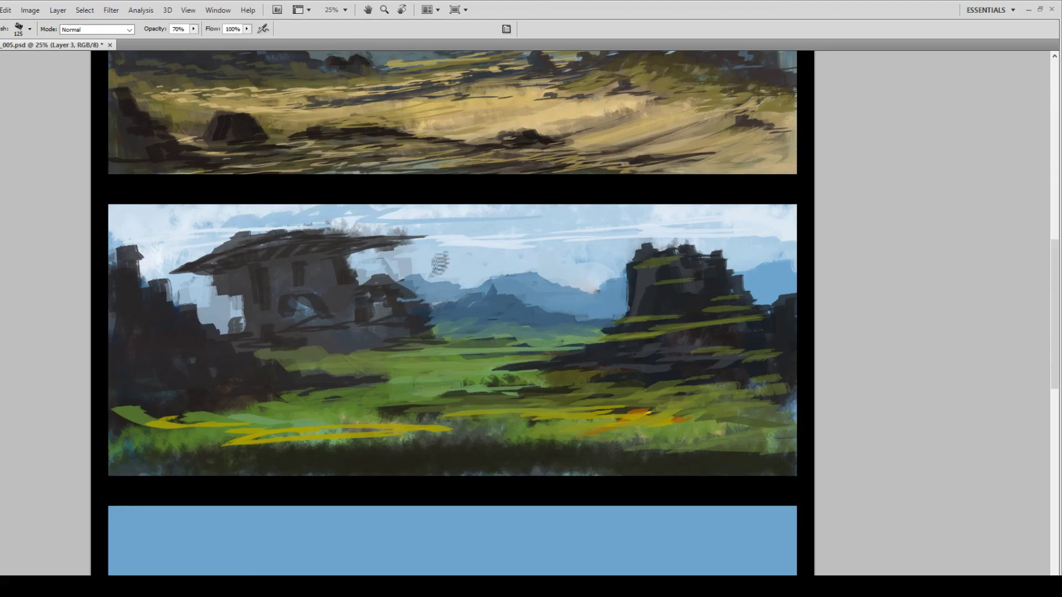
pyautogui.moveTo(506, 285)
pyautogui.mouseDown()
pyautogui.moveTo(527, 274)
pyautogui.moveTo(509, 280)
pyautogui.moveTo(554, 296)
pyautogui.moveTo(600, 272)
pyautogui.mouseUp()
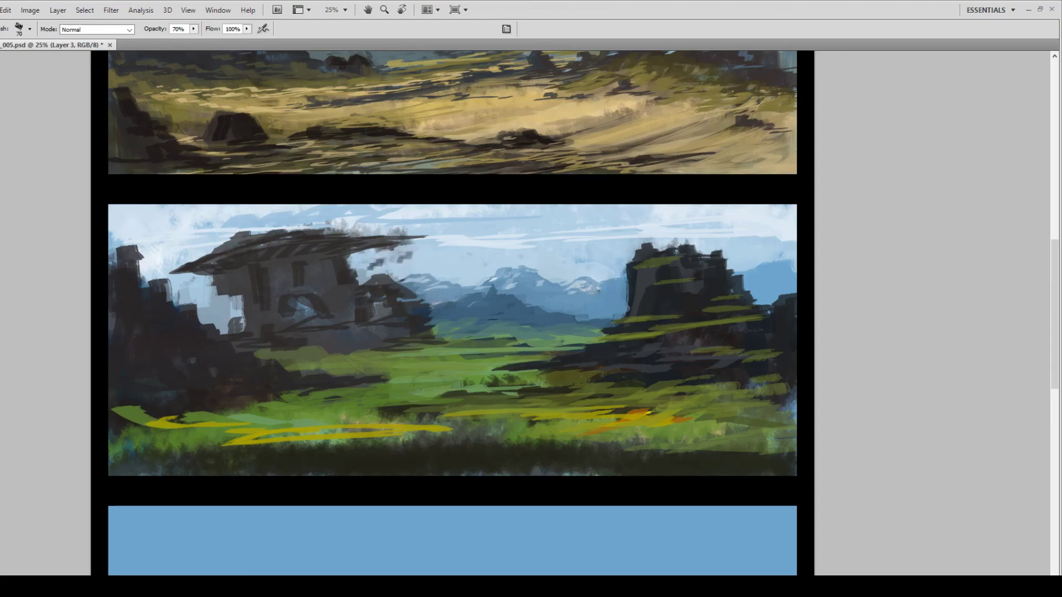
pyautogui.moveTo(357, 263); pyautogui.dragTo(382, 256)
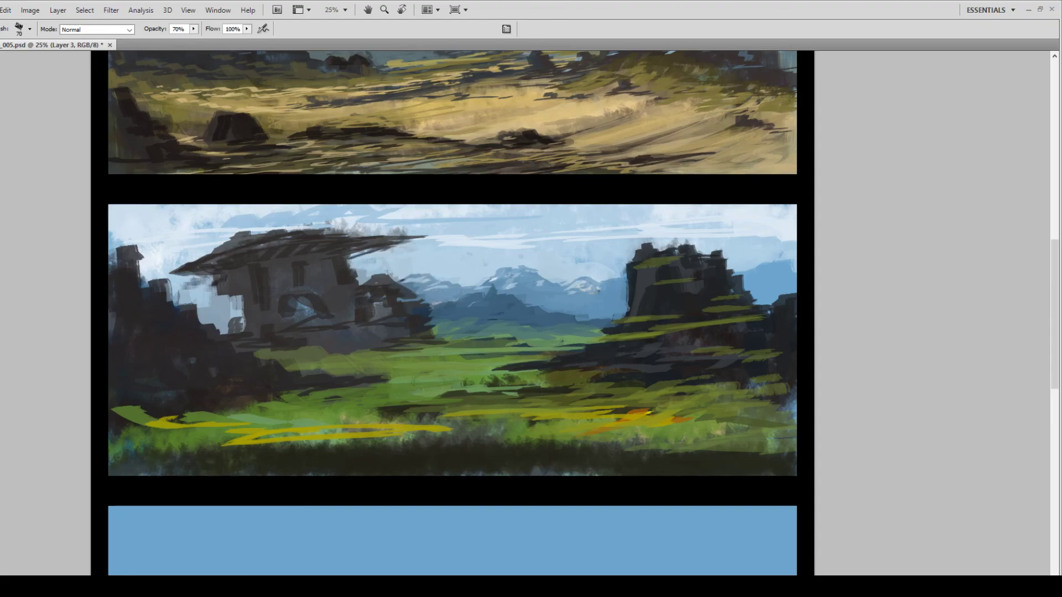
pyautogui.moveTo(307, 238)
pyautogui.mouseDown()
pyautogui.moveTo(375, 238)
pyautogui.moveTo(299, 243)
pyautogui.mouseUp()
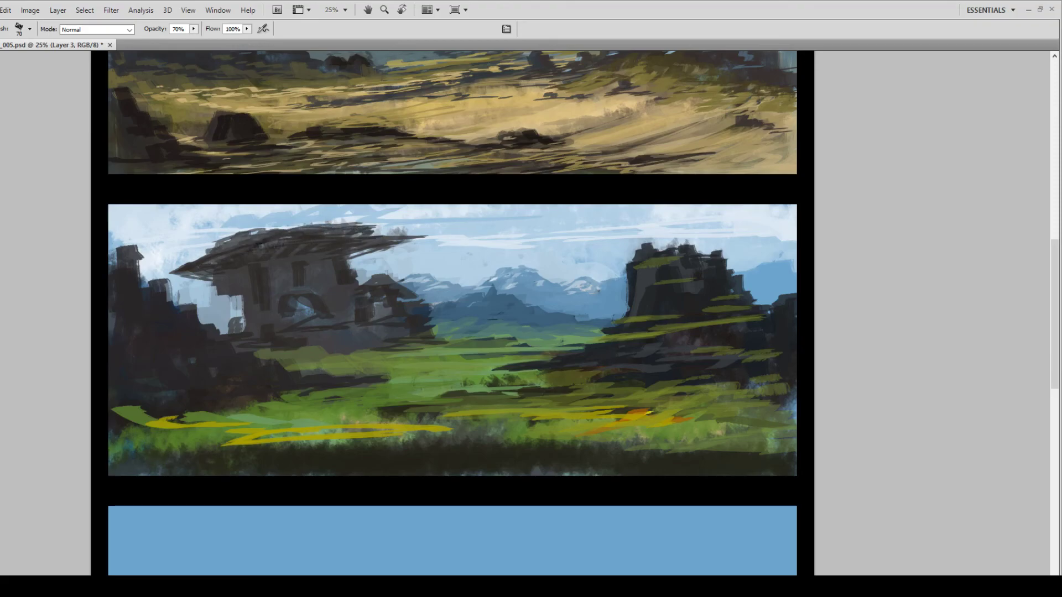
pyautogui.moveTo(459, 199); pyautogui.dragTo(434, 235)
pyautogui.hotkey('ctrl', 'z')
# Select the area around the overhanging rock, brush soft blue haze over its face and base, and clear the selection.
pyautogui.press('l')
pyautogui.moveTo(161, 259)
pyautogui.mouseDown()
pyautogui.moveTo(238, 348)
pyautogui.moveTo(481, 239)
pyautogui.moveTo(290, 177)
pyautogui.mouseUp()
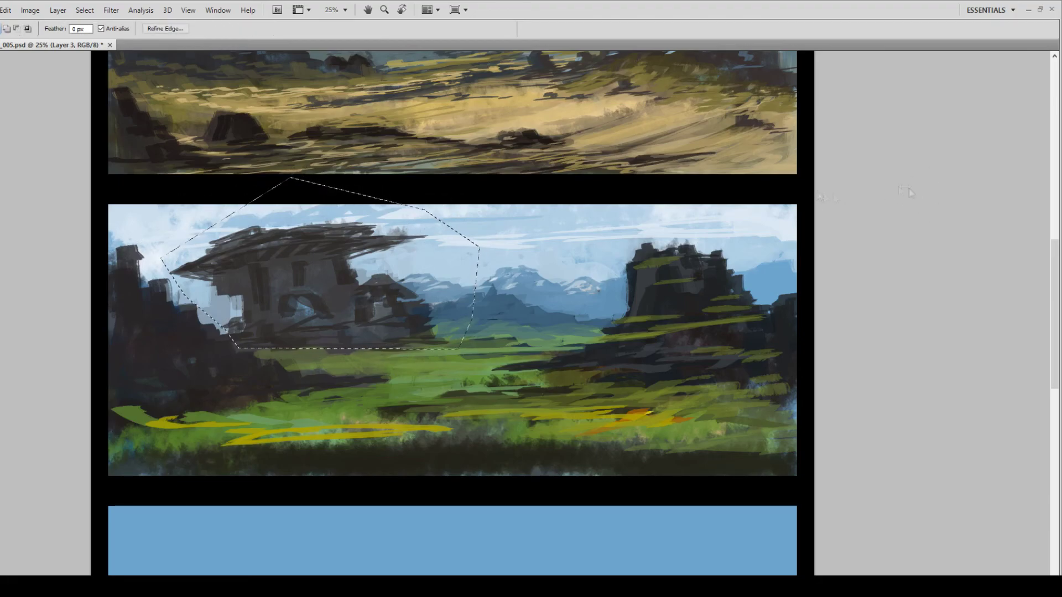
pyautogui.press('b')
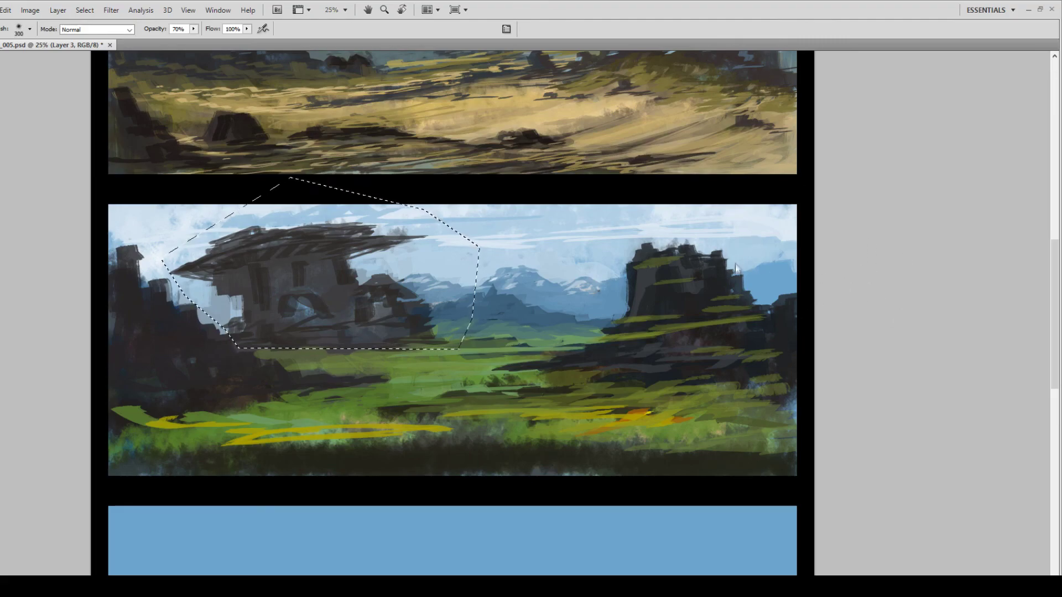
pyautogui.press(']')
pyautogui.press(']')
pyautogui.press(']')
pyautogui.moveTo(394, 294); pyautogui.dragTo(396, 315)
pyautogui.moveTo(232, 259); pyautogui.dragTo(324, 290)
pyautogui.press(']')
pyautogui.press(']')
pyautogui.press(']')
pyautogui.press(']')
pyautogui.press(']')
pyautogui.hotkey('ctrl', 'd')
pyautogui.moveTo(470, 325); pyautogui.dragTo(315, 331)
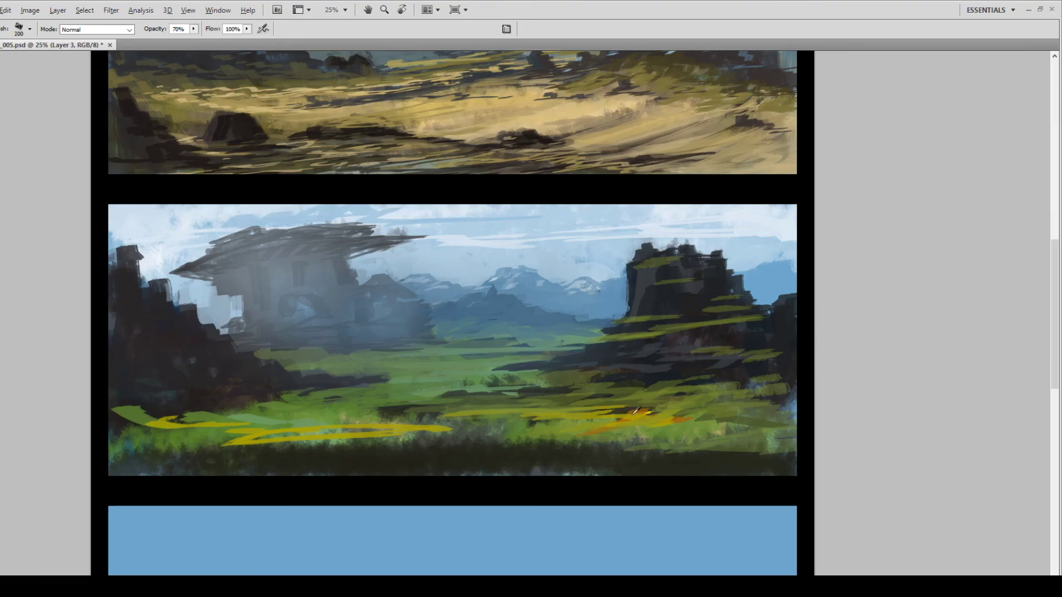
# Paint yellow and yellow-green highlights across the right side of the meadow.
pyautogui.moveTo(648, 411)
pyautogui.mouseDown()
pyautogui.moveTo(664, 424)
pyautogui.moveTo(744, 437)
pyautogui.moveTo(560, 437)
pyautogui.mouseUp()
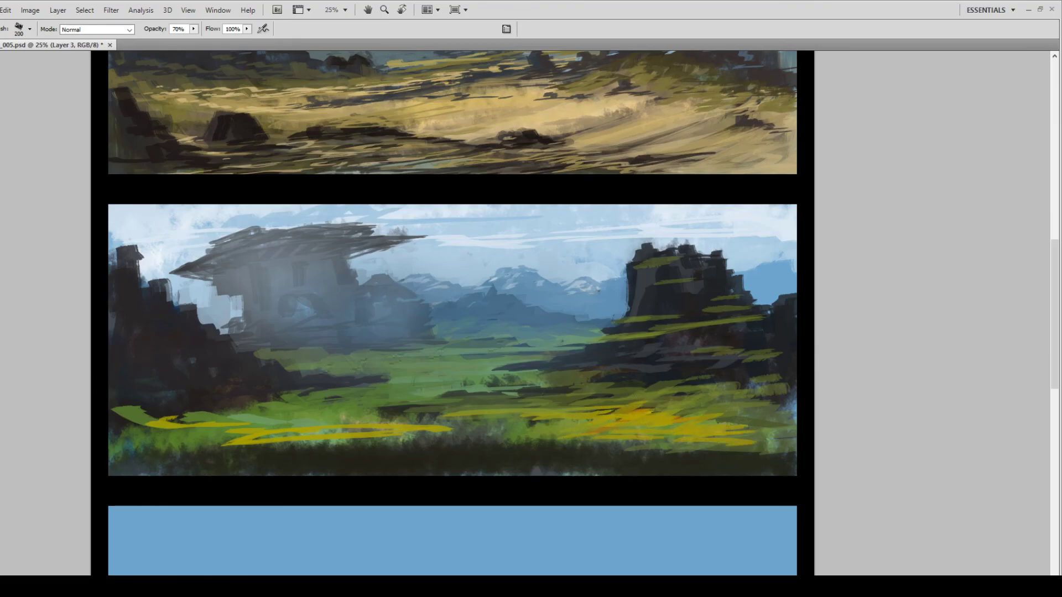
pyautogui.click(2, 365)
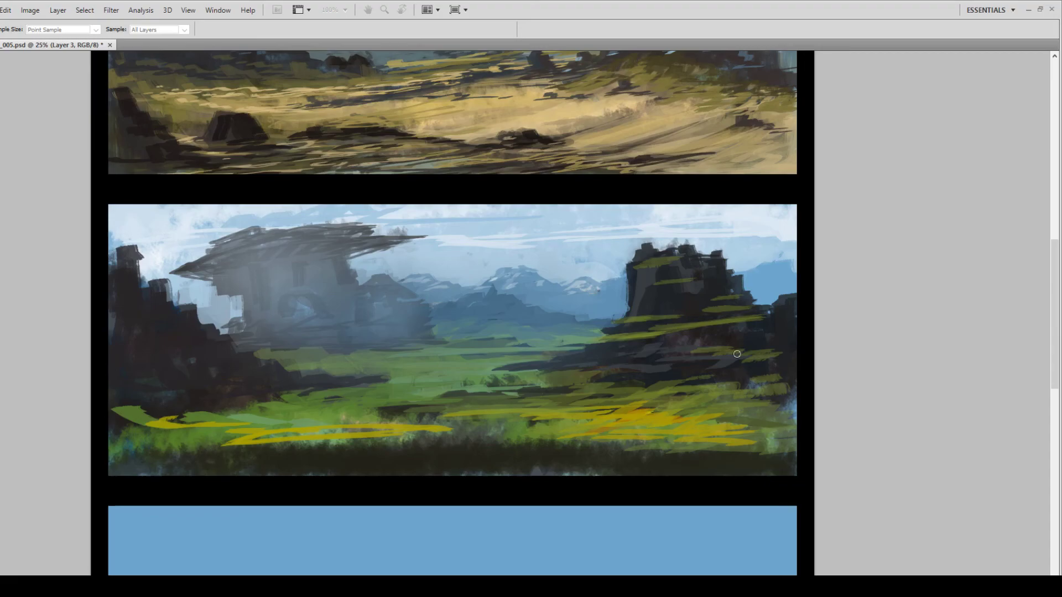
pyautogui.press('Return')
pyautogui.moveTo(644, 407)
pyautogui.mouseDown()
pyautogui.moveTo(619, 414)
pyautogui.moveTo(713, 432)
pyautogui.moveTo(631, 455)
pyautogui.moveTo(507, 463)
pyautogui.mouseUp()
# Lay broad lime-green strokes along the foreground, and paint a pale river winding from the right cliff's foot to the lower edge.
pyautogui.press(']')
pyautogui.press(']')
pyautogui.press(']')
pyautogui.press(']')
pyautogui.moveTo(172, 445)
pyautogui.mouseDown()
pyautogui.moveTo(298, 462)
pyautogui.moveTo(644, 457)
pyautogui.moveTo(412, 464)
pyautogui.mouseUp()
pyautogui.moveTo(553, 358); pyautogui.dragTo(387, 379)
pyautogui.moveTo(538, 360)
pyautogui.mouseDown()
pyautogui.moveTo(300, 413)
pyautogui.moveTo(511, 432)
pyautogui.moveTo(550, 455)
pyautogui.moveTo(625, 458)
pyautogui.moveTo(661, 479)
pyautogui.moveTo(699, 482)
pyautogui.moveTo(692, 469)
pyautogui.moveTo(685, 484)
pyautogui.moveTo(718, 484)
pyautogui.moveTo(511, 453)
pyautogui.moveTo(517, 422)
pyautogui.moveTo(498, 424)
pyautogui.moveTo(514, 457)
pyautogui.moveTo(461, 443)
pyautogui.moveTo(512, 449)
pyautogui.moveTo(582, 446)
pyautogui.mouseUp()
# Refine the sky opening beneath the overhang's left end, and cover the grass around the left cliff's foot with darker green strokes.
pyautogui.press(']')
pyautogui.press(']')
pyautogui.press(']')
pyautogui.press(']')
pyautogui.press('[')
pyautogui.press('[')
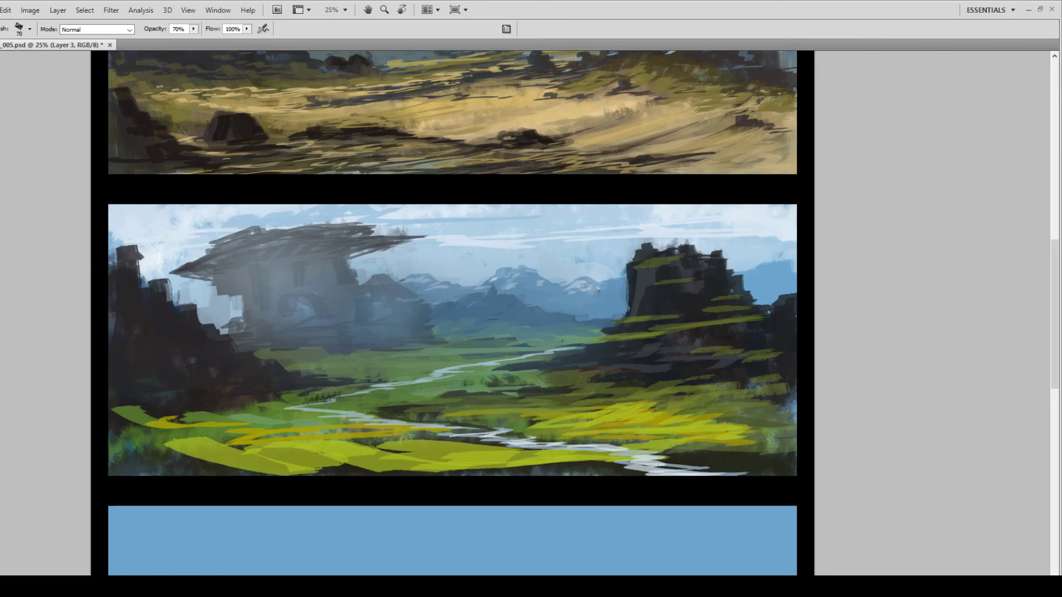
pyautogui.moveTo(180, 279)
pyautogui.mouseDown()
pyautogui.moveTo(202, 324)
pyautogui.moveTo(230, 329)
pyautogui.moveTo(224, 296)
pyautogui.moveTo(238, 284)
pyautogui.moveTo(243, 293)
pyautogui.mouseUp()
pyautogui.moveTo(117, 404)
pyautogui.mouseDown()
pyautogui.moveTo(213, 423)
pyautogui.moveTo(227, 408)
pyautogui.moveTo(204, 417)
pyautogui.moveTo(159, 409)
pyautogui.mouseUp()
pyautogui.moveTo(142, 398); pyautogui.dragTo(123, 396)
pyautogui.moveTo(201, 410); pyautogui.dragTo(303, 394)
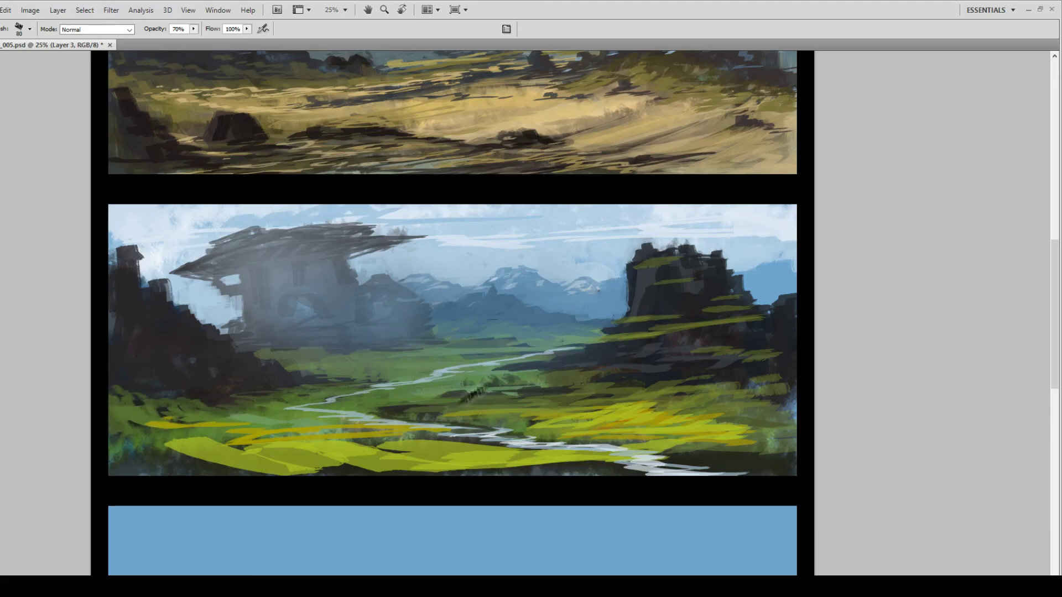
# Paint yellow-green grass strokes across the meadow between the river and the right cliff with a size 125 brush.
pyautogui.press('alt')
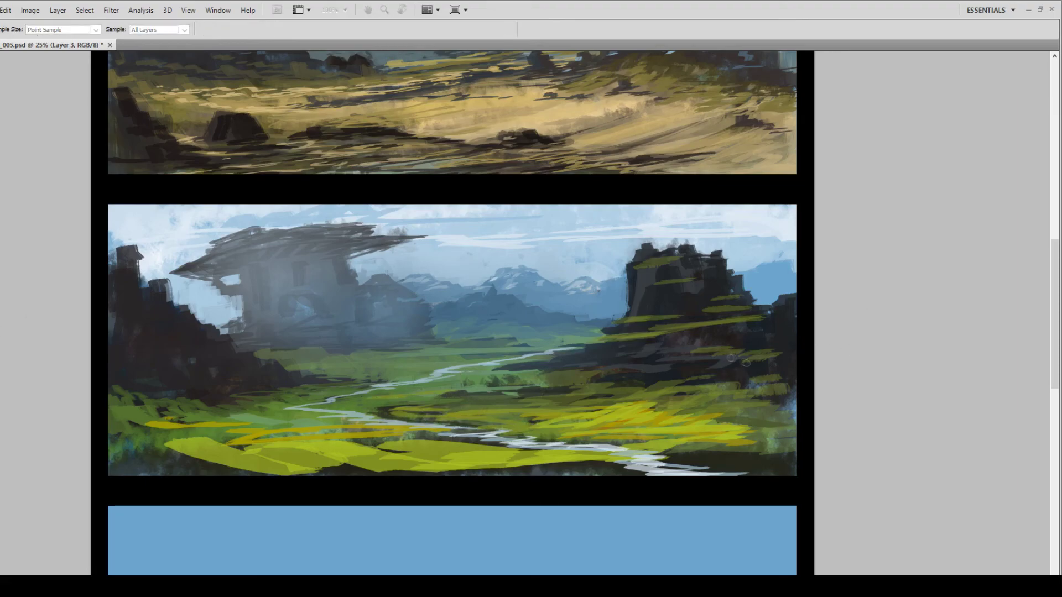
pyautogui.click(783, 438)
pyautogui.moveTo(514, 403)
pyautogui.mouseDown()
pyautogui.moveTo(432, 411)
pyautogui.moveTo(516, 396)
pyautogui.mouseUp()
pyautogui.moveTo(461, 389)
pyautogui.mouseDown()
pyautogui.moveTo(549, 383)
pyautogui.moveTo(558, 398)
pyautogui.mouseUp()
pyautogui.moveTo(538, 408); pyautogui.dragTo(644, 391)
pyautogui.moveTo(647, 412)
pyautogui.mouseDown()
pyautogui.moveTo(686, 421)
pyautogui.moveTo(736, 416)
pyautogui.mouseUp()
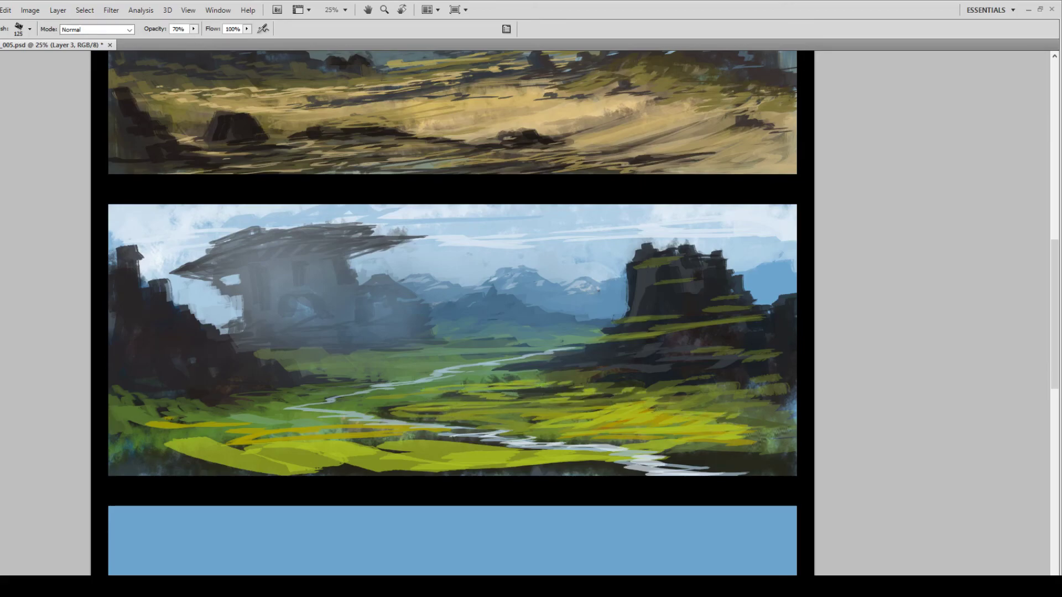
pyautogui.moveTo(689, 451)
pyautogui.mouseDown()
pyautogui.moveTo(822, 456)
pyautogui.moveTo(789, 436)
pyautogui.mouseUp()
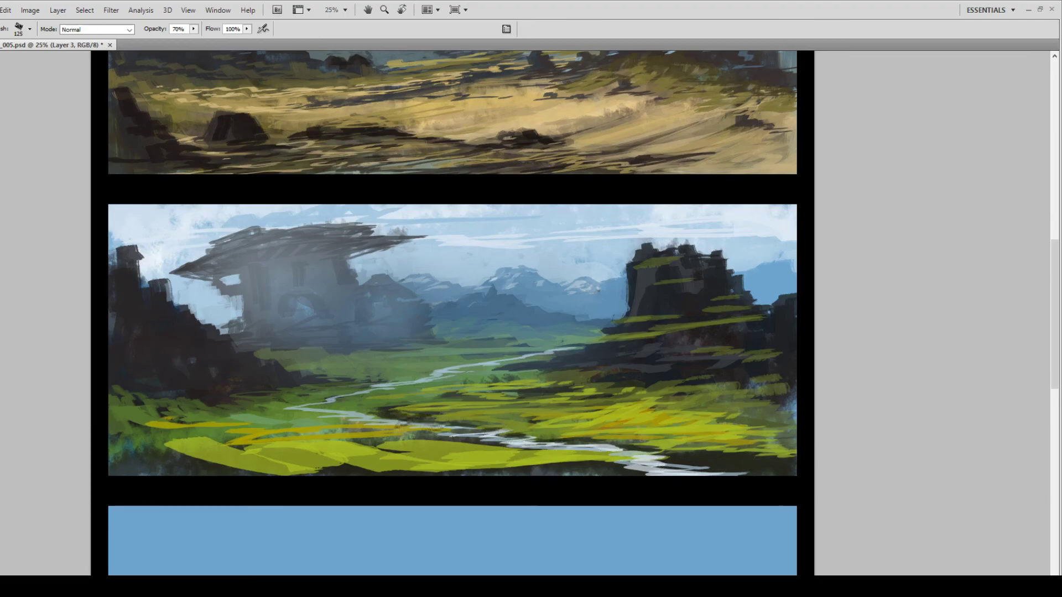
# Add blue-green texture strokes to the distant hills at the valley's center with a size 70 brush.
pyautogui.press('[')
pyautogui.press('[')
pyautogui.press('[')
pyautogui.press('[')
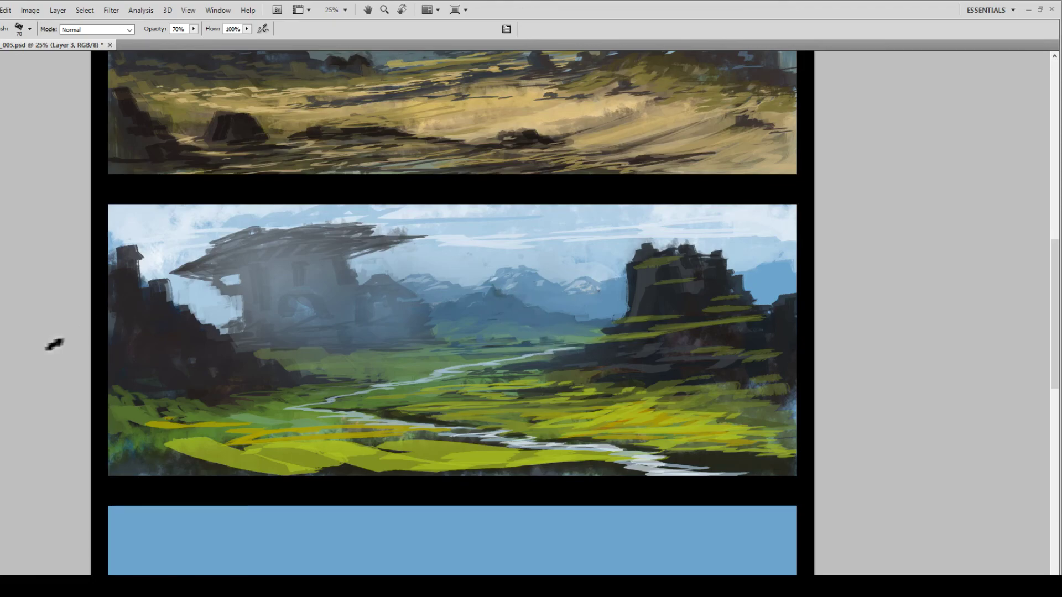
pyautogui.click(1, 354)
pyautogui.moveTo(491, 303); pyautogui.dragTo(469, 311)
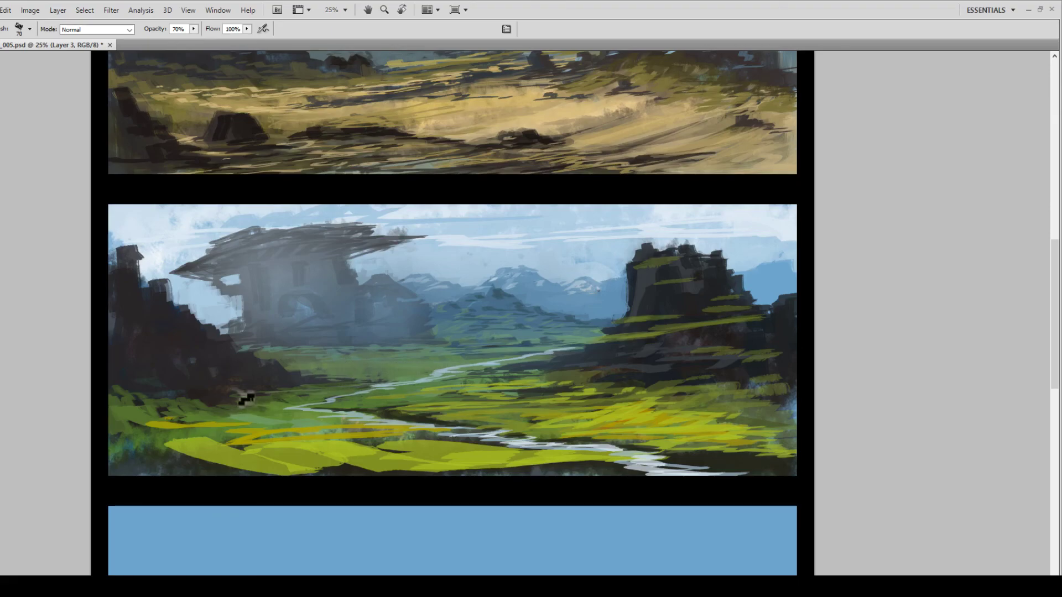
# Extend the lime-green foreground to the thumbnail's left edge and break up the yellow streaks with green, using a size 150 brush.
pyautogui.moveTo(368, 449); pyautogui.dragTo(387, 442)
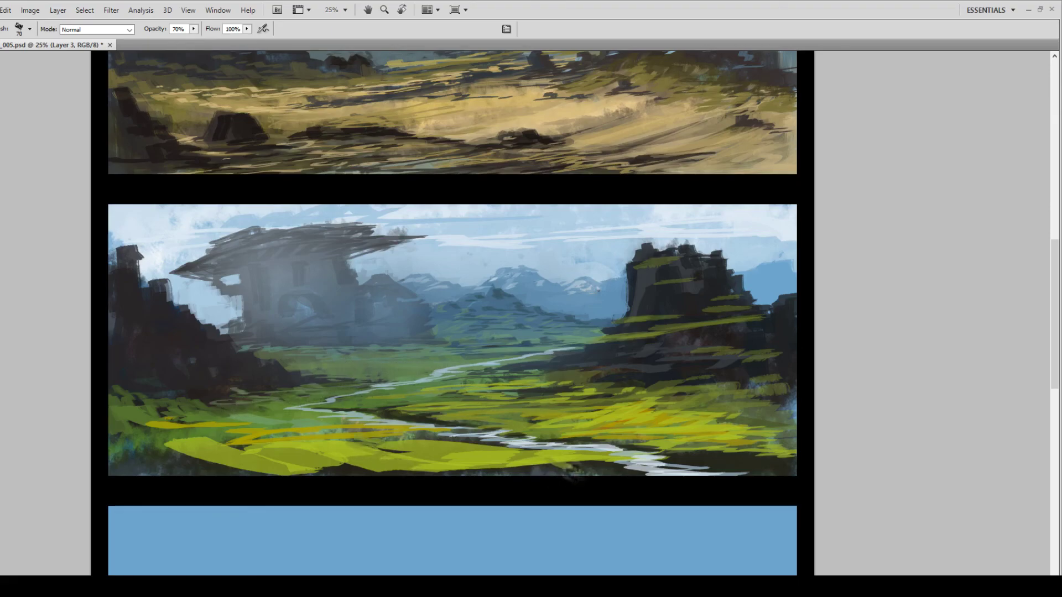
pyautogui.press(']')
pyautogui.press(']')
pyautogui.press(']')
pyautogui.moveTo(152, 449); pyautogui.dragTo(243, 479)
pyautogui.moveTo(115, 453); pyautogui.dragTo(260, 475)
pyautogui.keyDown('alt'); pyautogui.click(262, 420); pyautogui.keyUp('alt')
pyautogui.moveTo(307, 431); pyautogui.dragTo(266, 437)
pyautogui.moveTo(357, 435)
pyautogui.mouseDown()
pyautogui.moveTo(183, 434)
pyautogui.moveTo(132, 415)
pyautogui.moveTo(271, 412)
pyautogui.moveTo(394, 375)
pyautogui.mouseUp()
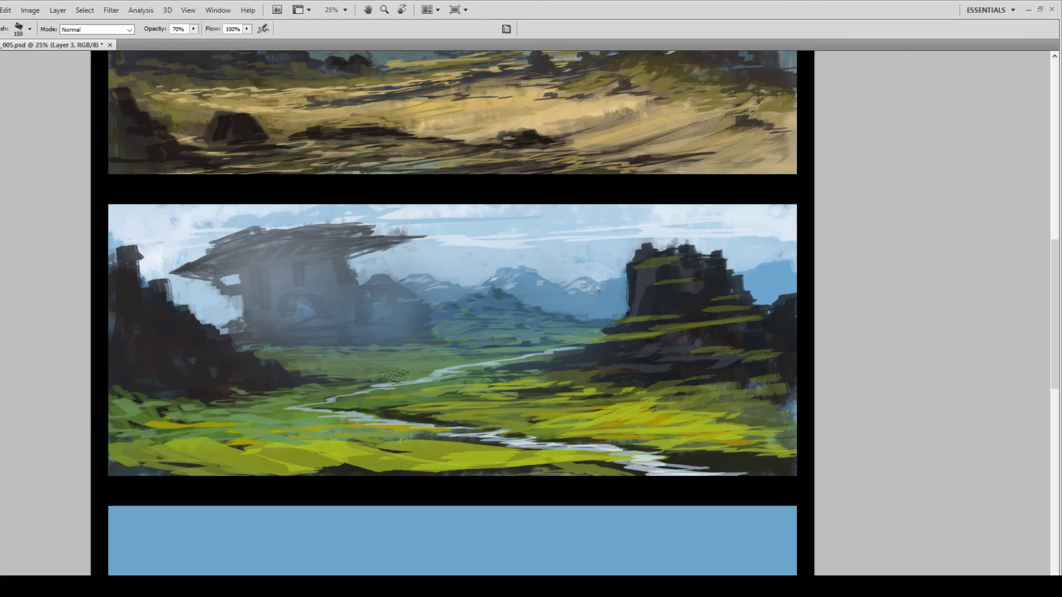
# Paint bright green grass ledges across the right cliff with a size 80 brush, and reshape the dark rock at its outer edge.
pyautogui.press('[')
pyautogui.press('[')
pyautogui.press('[')
pyautogui.press('[')
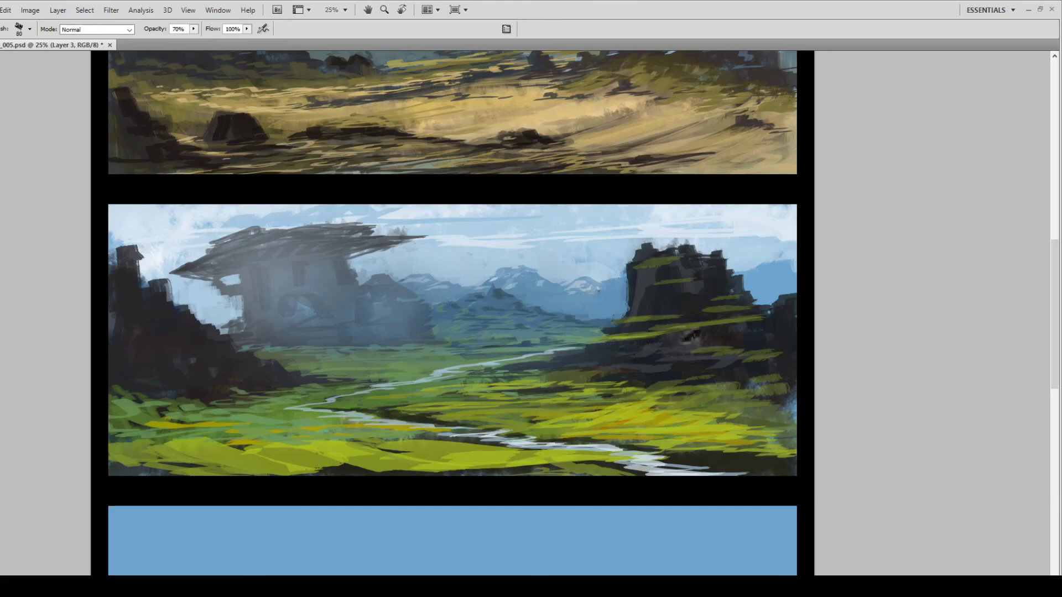
pyautogui.moveTo(656, 284); pyautogui.dragTo(692, 279)
pyautogui.moveTo(631, 269); pyautogui.dragTo(679, 260)
pyautogui.moveTo(653, 293)
pyautogui.mouseDown()
pyautogui.moveTo(682, 295)
pyautogui.moveTo(639, 311)
pyautogui.mouseUp()
pyautogui.moveTo(705, 310); pyautogui.dragTo(738, 310)
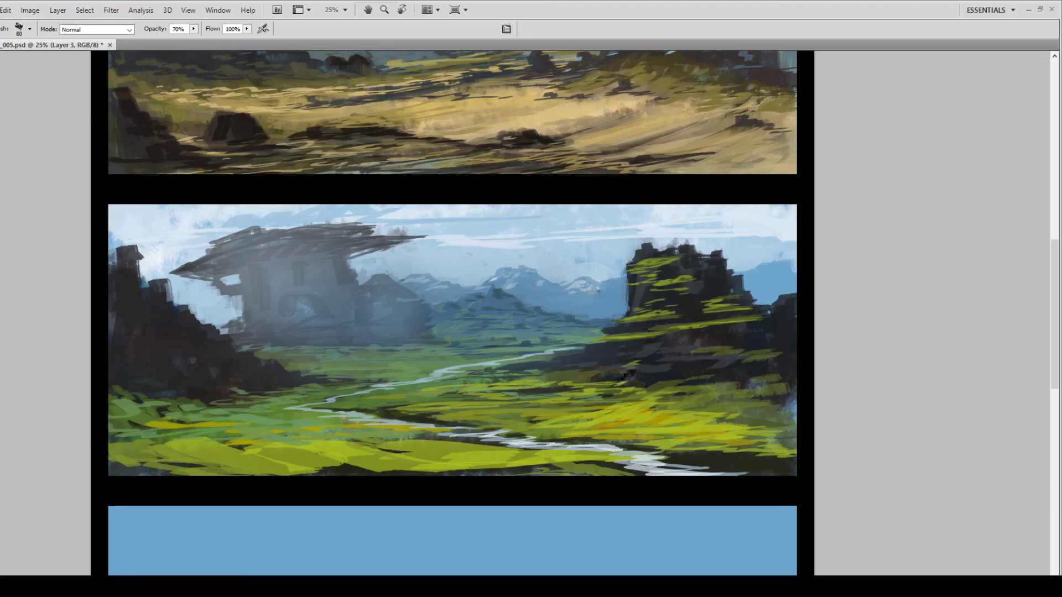
pyautogui.moveTo(719, 363)
pyautogui.mouseDown()
pyautogui.moveTo(757, 371)
pyautogui.moveTo(788, 398)
pyautogui.mouseUp()
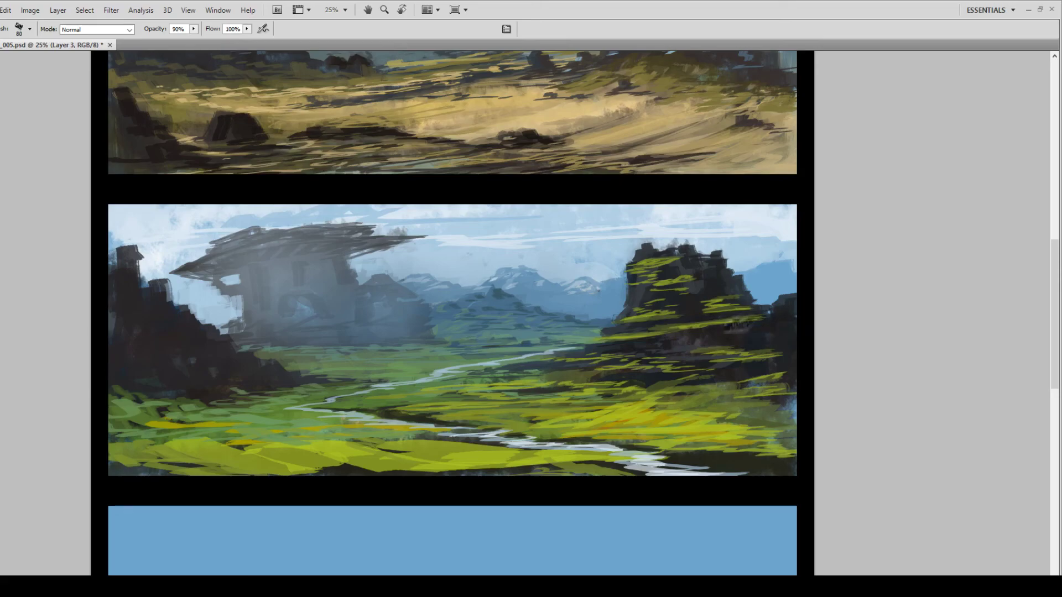
pyautogui.moveTo(740, 286)
pyautogui.mouseDown()
pyautogui.moveTo(769, 314)
pyautogui.moveTo(798, 324)
pyautogui.mouseUp()
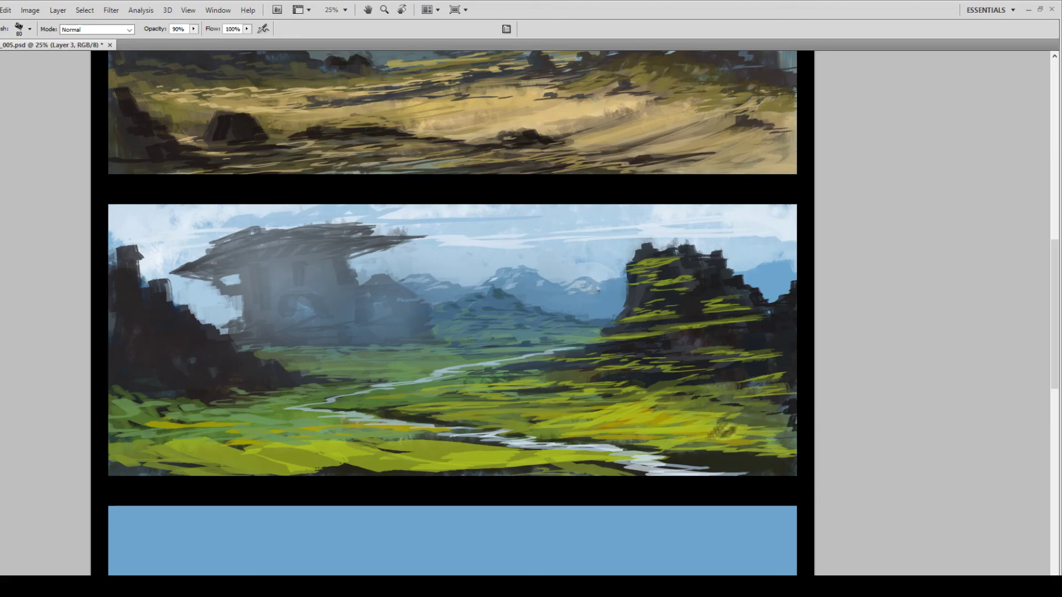
# Brighten and extend the river with pale water strokes, using a size 60 brush at 60% opacity.
pyautogui.press('6')
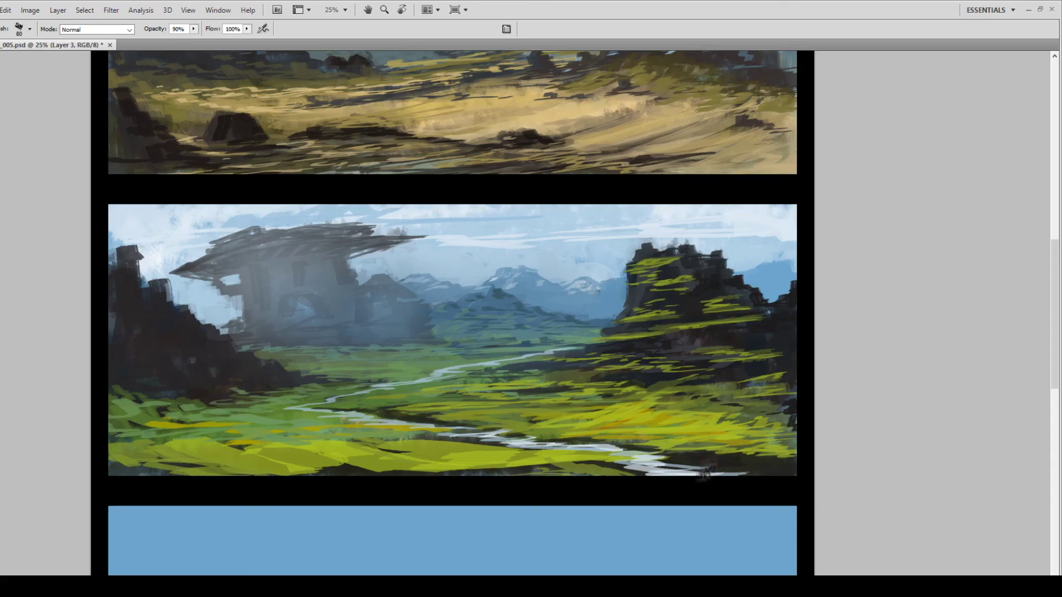
pyautogui.moveTo(629, 470); pyautogui.dragTo(742, 480)
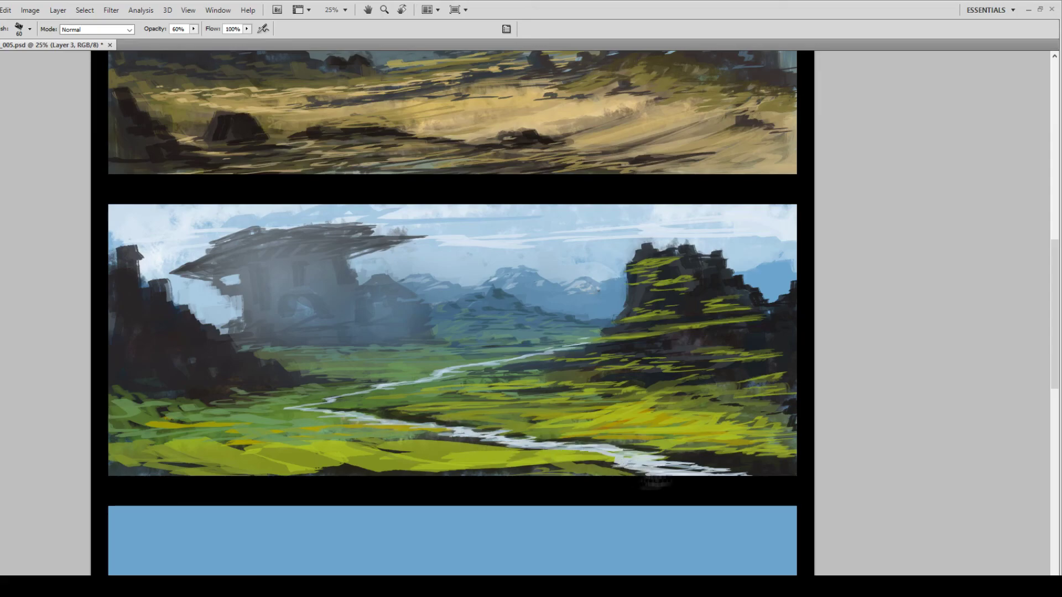
pyautogui.moveTo(658, 475)
pyautogui.mouseDown()
pyautogui.moveTo(640, 473)
pyautogui.moveTo(692, 478)
pyautogui.moveTo(639, 469)
pyautogui.moveTo(627, 456)
pyautogui.mouseUp()
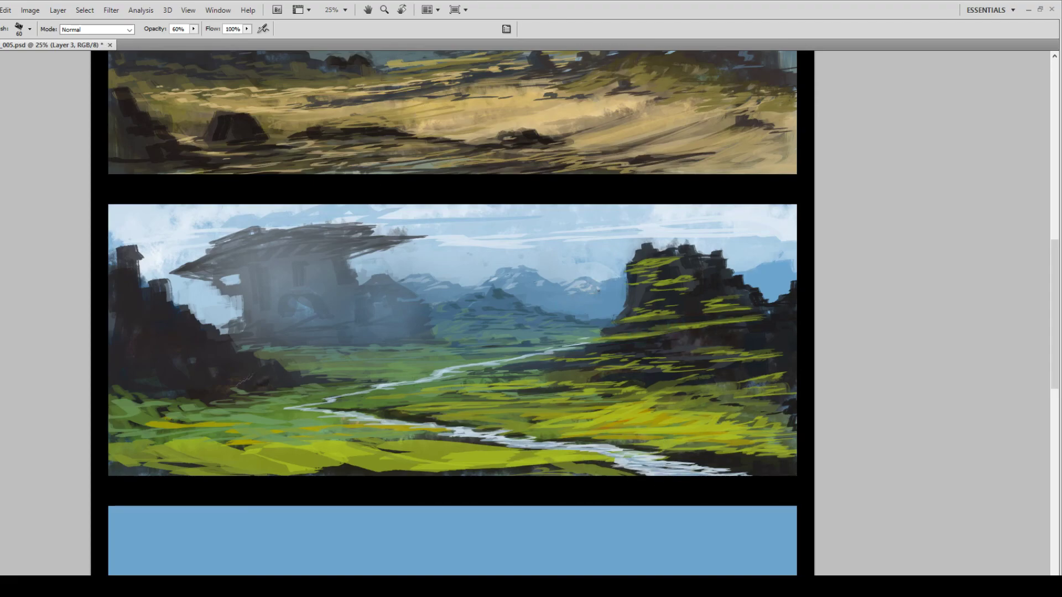
# Rework the left cliff's dark stepped edge with a size 90 brush at 60% opacity.
pyautogui.press(']')
pyautogui.press(']')
pyautogui.press(']')
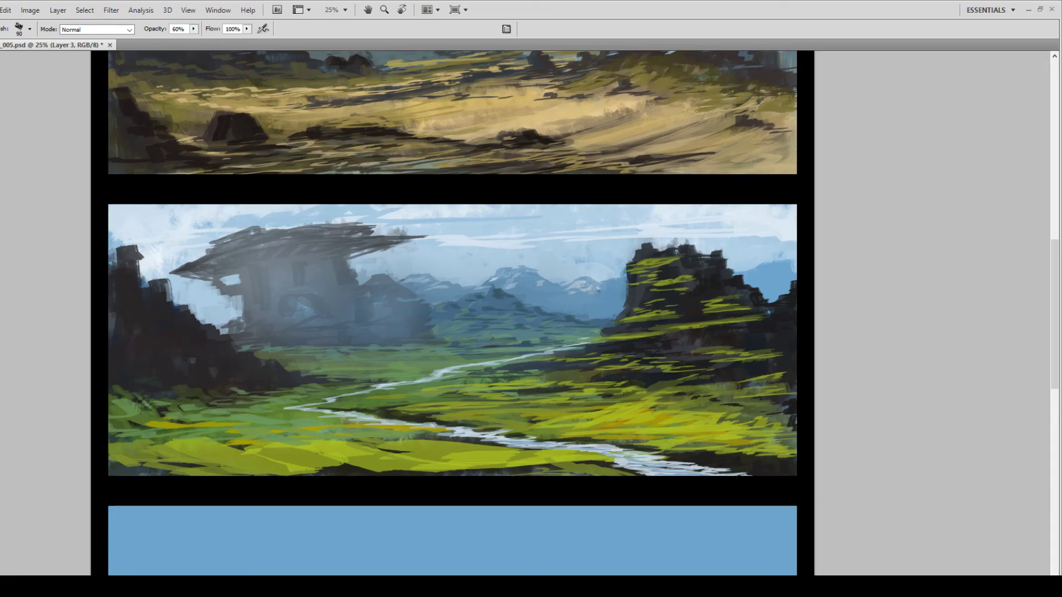
pyautogui.moveTo(241, 291)
pyautogui.mouseDown()
pyautogui.moveTo(223, 458)
pyautogui.moveTo(212, 324)
pyautogui.mouseUp()
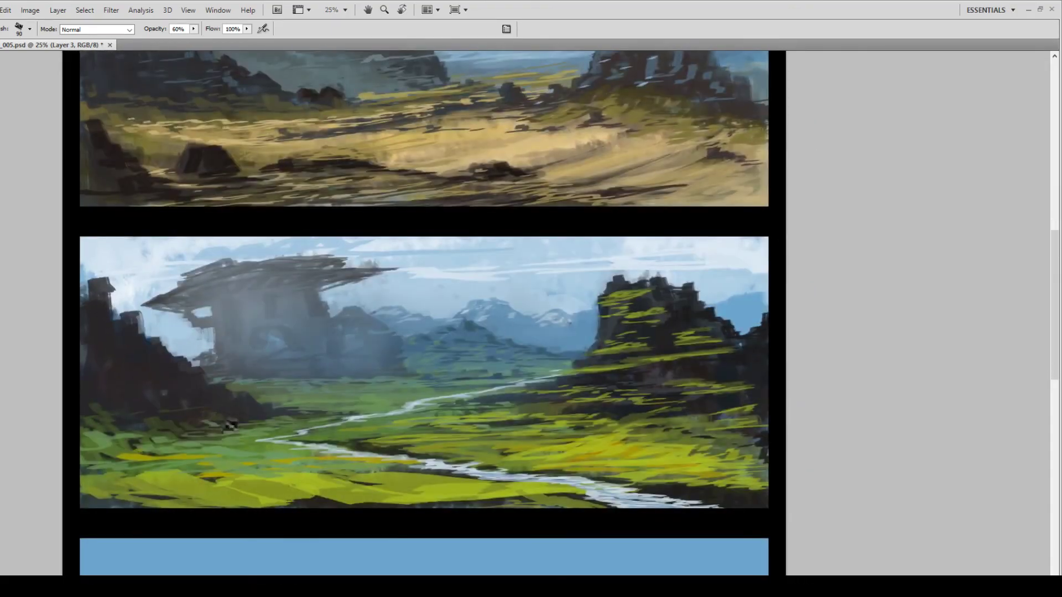
pyautogui.moveTo(130, 316); pyautogui.dragTo(160, 335)
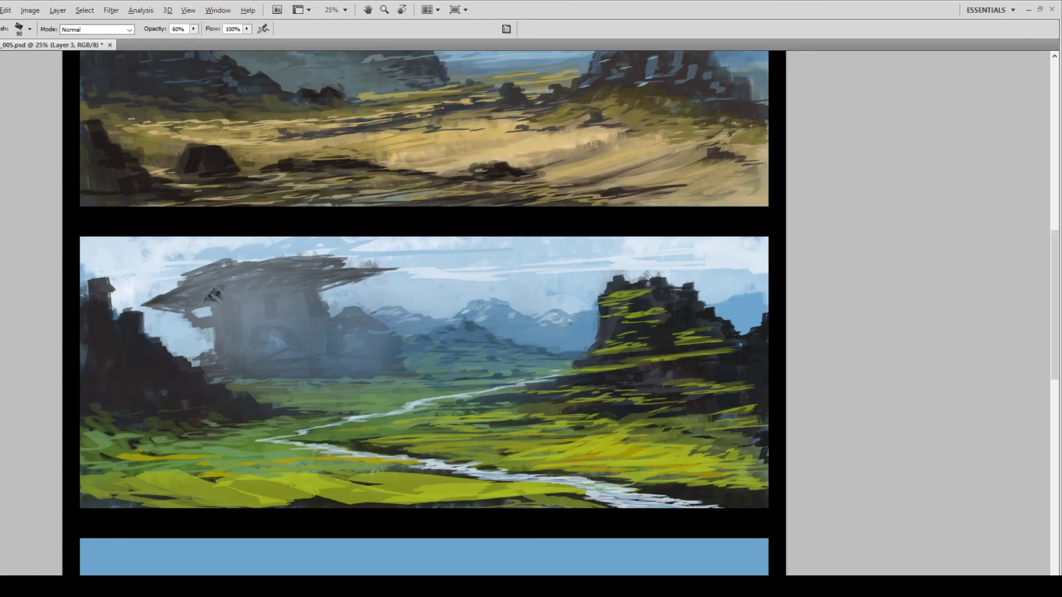
# Paint ribs under the overhanging cap and vertical columns down the rock's hazy face with a size 90 brush at 50% opacity.
pyautogui.moveTo(188, 294)
pyautogui.mouseDown()
pyautogui.moveTo(229, 279)
pyautogui.moveTo(214, 295)
pyautogui.moveTo(222, 288)
pyautogui.mouseUp()
pyautogui.moveTo(262, 273)
pyautogui.mouseDown()
pyautogui.moveTo(256, 280)
pyautogui.moveTo(291, 277)
pyautogui.mouseUp()
pyautogui.moveTo(182, 311)
pyautogui.mouseDown()
pyautogui.moveTo(202, 325)
pyautogui.moveTo(221, 314)
pyautogui.mouseUp()
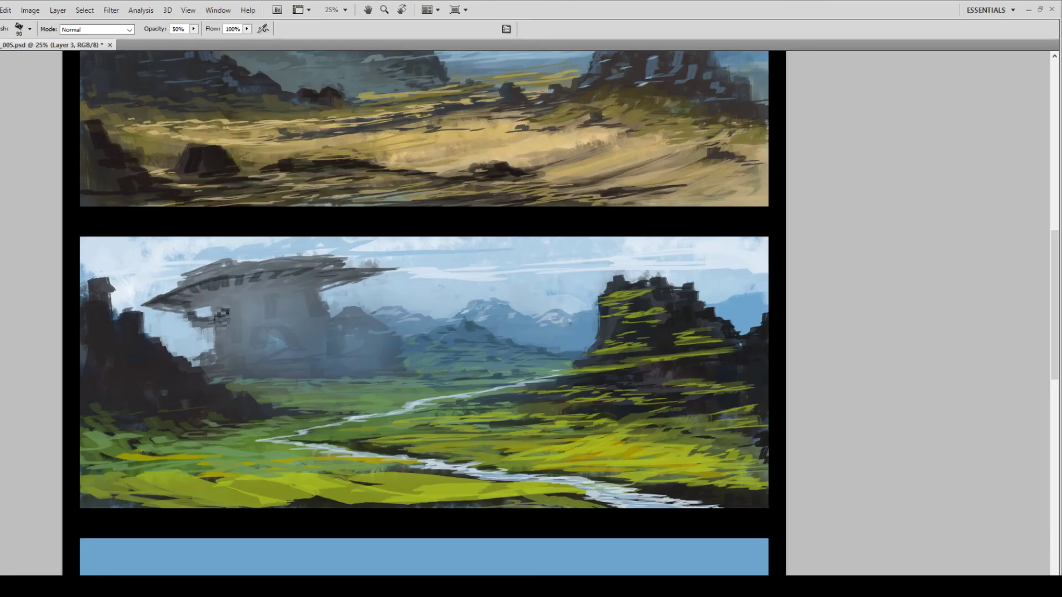
pyautogui.moveTo(212, 370)
pyautogui.mouseDown()
pyautogui.moveTo(224, 348)
pyautogui.moveTo(249, 360)
pyautogui.moveTo(234, 317)
pyautogui.moveTo(197, 302)
pyautogui.moveTo(218, 305)
pyautogui.moveTo(277, 285)
pyautogui.moveTo(355, 287)
pyautogui.moveTo(257, 304)
pyautogui.moveTo(277, 312)
pyautogui.moveTo(254, 375)
pyautogui.mouseUp()
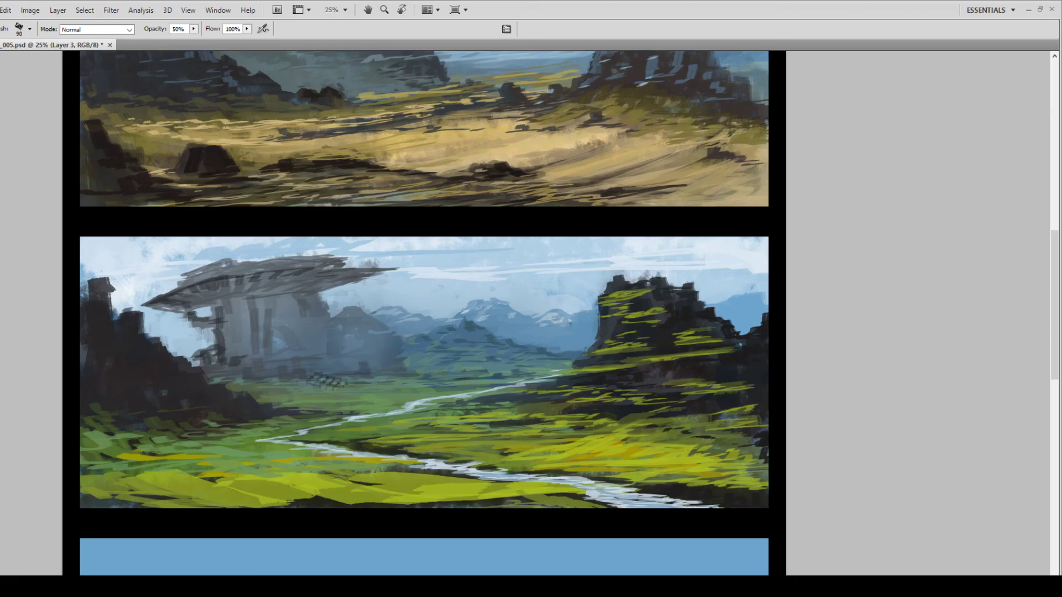
pyautogui.moveTo(386, 356)
pyautogui.mouseDown()
pyautogui.moveTo(350, 337)
pyautogui.moveTo(358, 320)
pyautogui.mouseUp()
pyautogui.moveTo(354, 339)
pyautogui.mouseDown()
pyautogui.moveTo(351, 365)
pyautogui.moveTo(373, 363)
pyautogui.mouseUp()
pyautogui.moveTo(318, 313)
pyautogui.mouseDown()
pyautogui.moveTo(265, 326)
pyautogui.moveTo(313, 349)
pyautogui.moveTo(251, 349)
pyautogui.mouseUp()
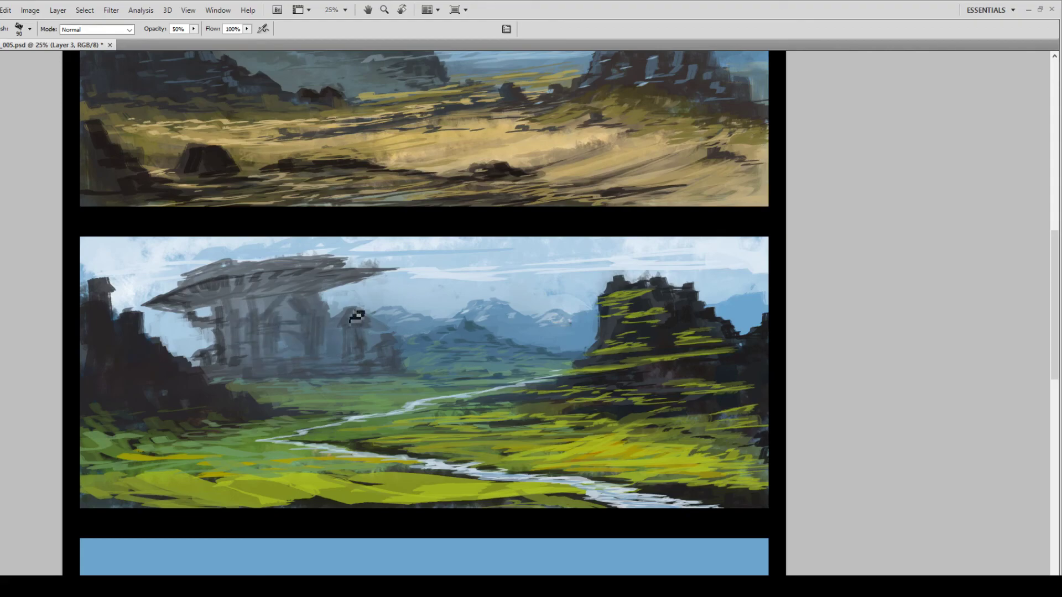
# Add snow-streaked peaks behind the right cliff and faint blue mountains in the gap beneath the overhang's left end.
pyautogui.moveTo(597, 281); pyautogui.dragTo(607, 271)
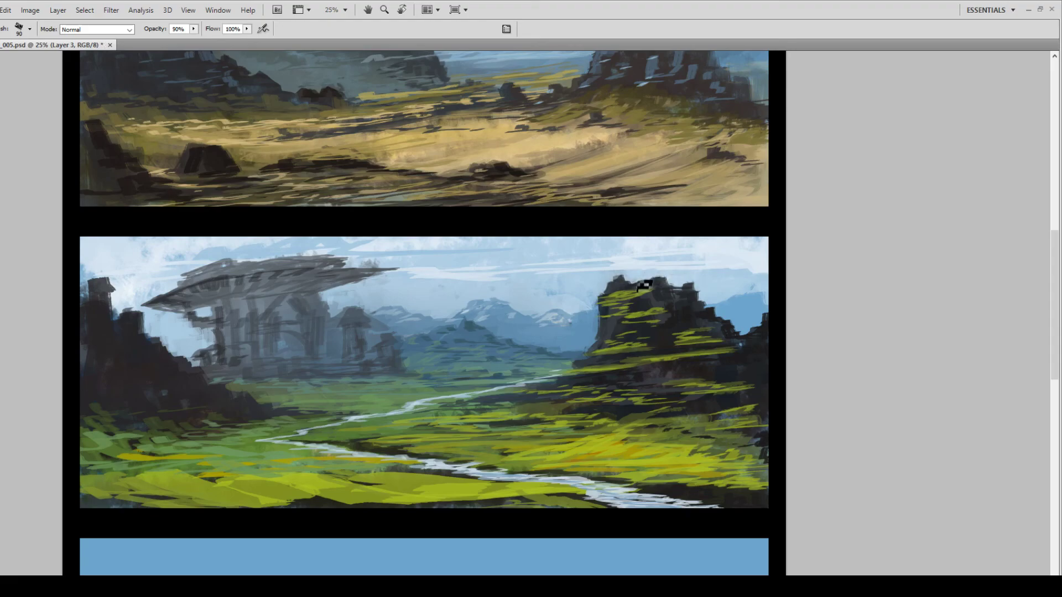
pyautogui.moveTo(722, 302)
pyautogui.mouseDown()
pyautogui.moveTo(744, 299)
pyautogui.moveTo(736, 305)
pyautogui.mouseUp()
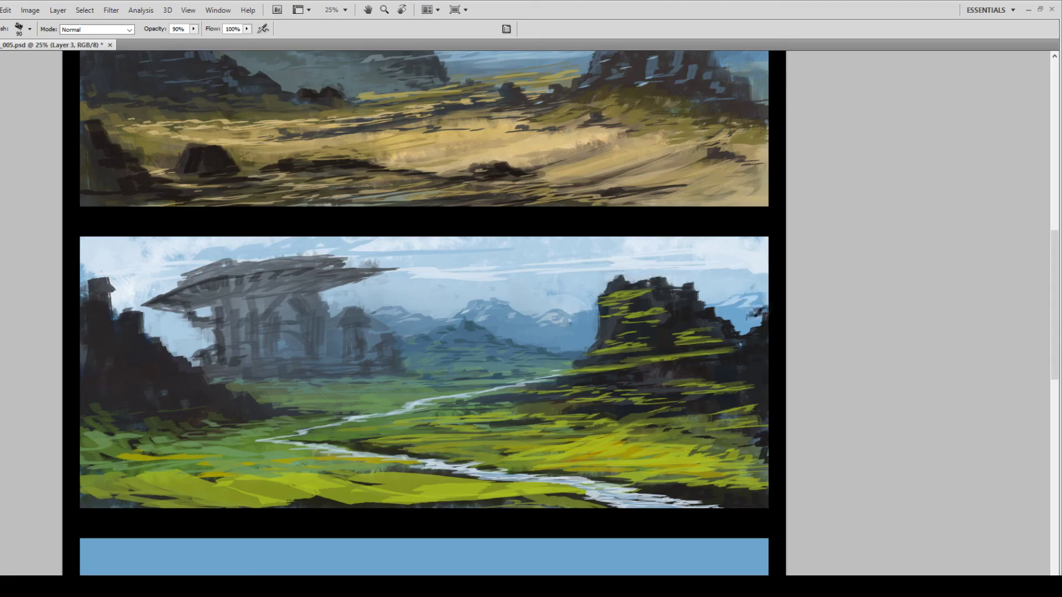
pyautogui.moveTo(158, 333)
pyautogui.mouseDown()
pyautogui.moveTo(184, 317)
pyautogui.moveTo(186, 301)
pyautogui.moveTo(159, 337)
pyautogui.moveTo(185, 362)
pyautogui.moveTo(211, 351)
pyautogui.mouseUp()
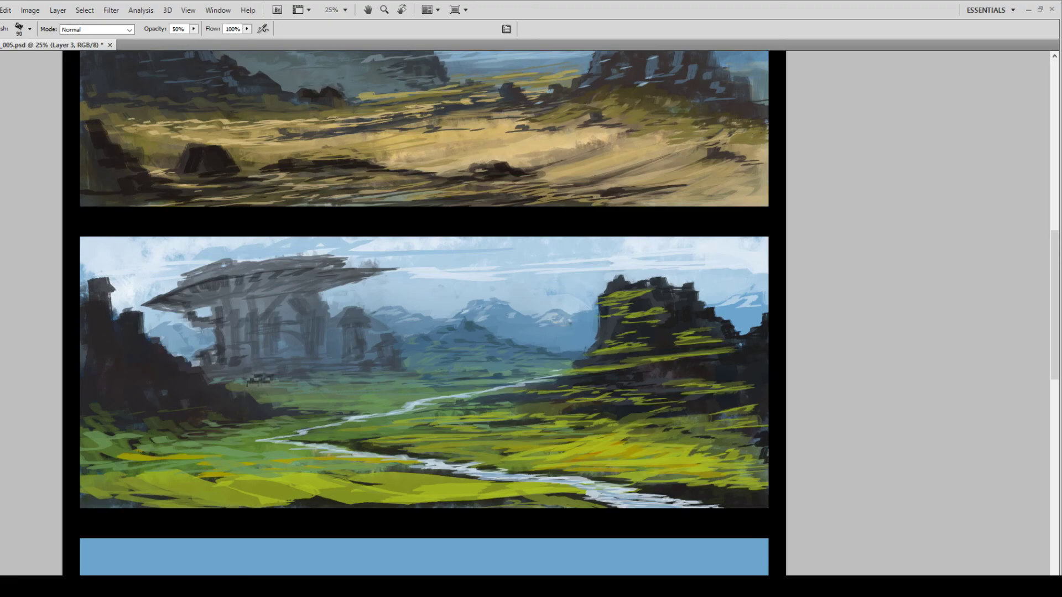
# Paint grey-blue rock planes on the left cliff, and add small dark rocks and grass strokes along its foot.
pyautogui.moveTo(109, 300); pyautogui.dragTo(84, 342)
pyautogui.moveTo(87, 289); pyautogui.dragTo(85, 313)
pyautogui.moveTo(105, 378)
pyautogui.mouseDown()
pyautogui.moveTo(132, 341)
pyautogui.moveTo(163, 372)
pyautogui.moveTo(143, 403)
pyautogui.moveTo(195, 400)
pyautogui.moveTo(250, 419)
pyautogui.moveTo(370, 409)
pyautogui.moveTo(409, 439)
pyautogui.mouseUp()
# Break up the left foreground meadow with lime and dark green strokes, using a brush enlarged to size 125.
pyautogui.press('9')
pyautogui.moveTo(108, 489); pyautogui.dragTo(123, 514)
pyautogui.press(']')
pyautogui.press(']')
pyautogui.moveTo(195, 485)
pyautogui.mouseDown()
pyautogui.moveTo(266, 486)
pyautogui.moveTo(133, 483)
pyautogui.moveTo(160, 471)
pyautogui.moveTo(102, 458)
pyautogui.moveTo(214, 460)
pyautogui.mouseUp()
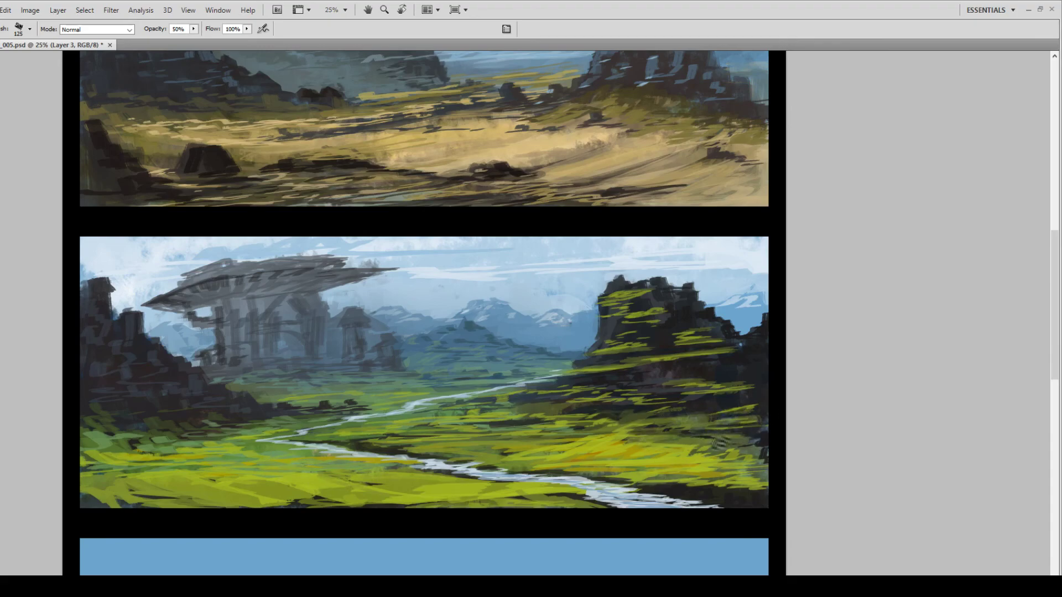
# Add strokes along the right cliff's foot, and paint green grass ledges across the left cliff at 50% opacity.
pyautogui.moveTo(685, 421); pyautogui.dragTo(736, 427)
pyautogui.moveTo(653, 427); pyautogui.dragTo(639, 425)
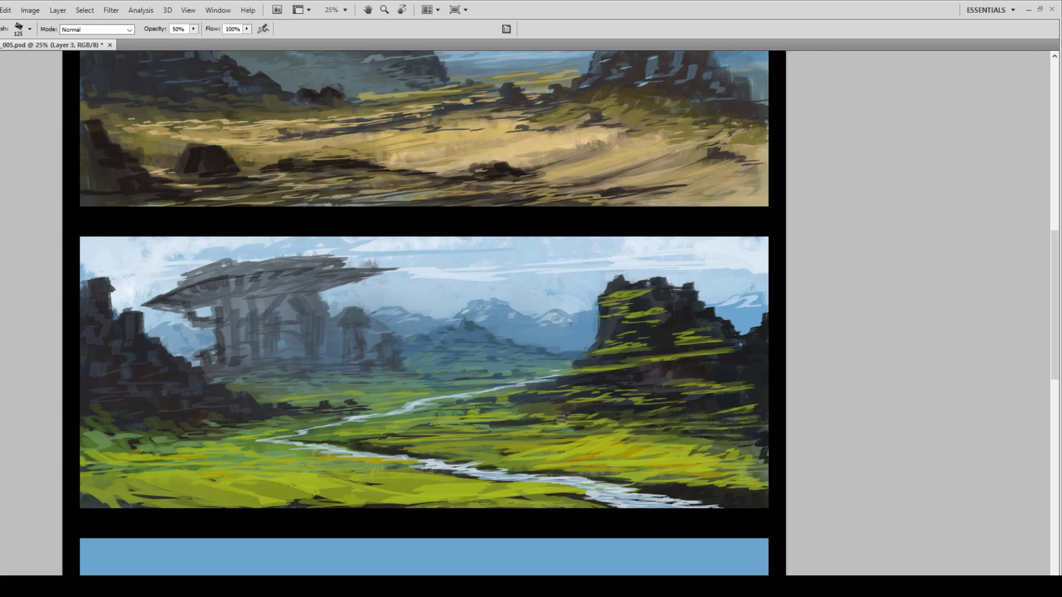
pyautogui.moveTo(95, 397)
pyautogui.mouseDown()
pyautogui.moveTo(205, 409)
pyautogui.moveTo(204, 418)
pyautogui.moveTo(185, 394)
pyautogui.moveTo(113, 369)
pyautogui.moveTo(172, 391)
pyautogui.mouseUp()
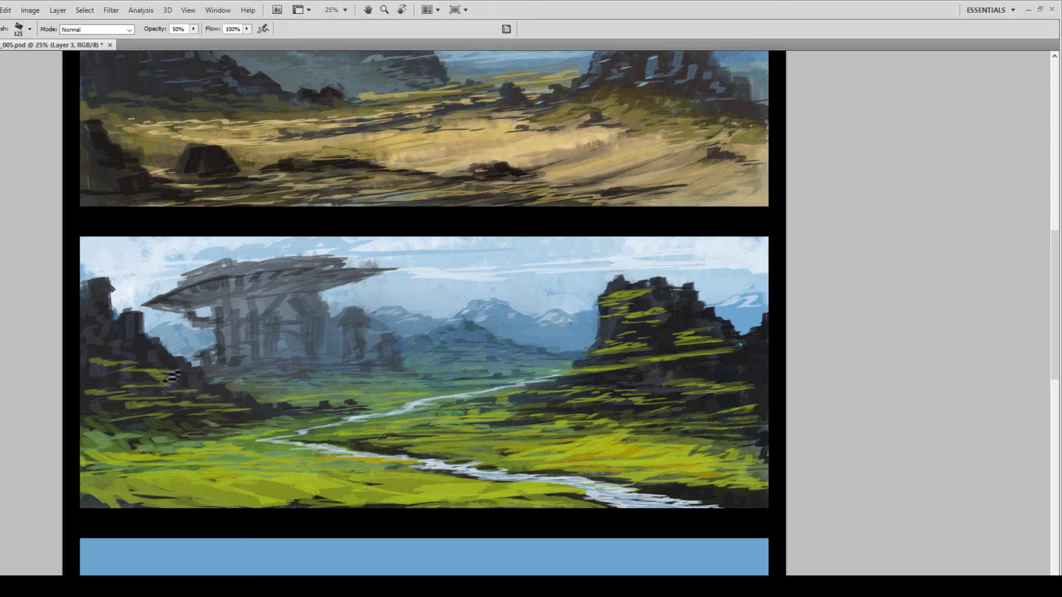
pyautogui.moveTo(91, 347); pyautogui.dragTo(88, 331)
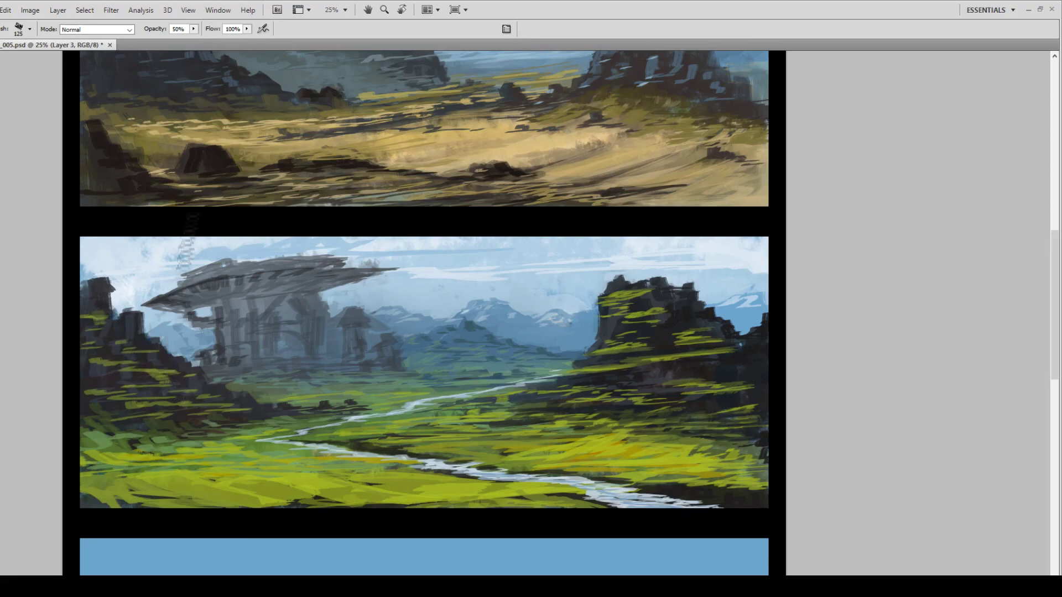
# Paint sky over the overhanging rock's cap at 90% opacity, and block in dark boulders along the left cliff's lower slope.
pyautogui.press('9')
pyautogui.moveTo(164, 365)
pyautogui.mouseDown()
pyautogui.moveTo(199, 331)
pyautogui.moveTo(206, 378)
pyautogui.moveTo(238, 401)
pyautogui.mouseUp()
pyautogui.moveTo(148, 311); pyautogui.dragTo(363, 275)
pyautogui.moveTo(214, 271); pyautogui.dragTo(393, 271)
pyautogui.moveTo(287, 285); pyautogui.dragTo(377, 276)
pyautogui.moveTo(238, 398)
pyautogui.mouseDown()
pyautogui.moveTo(290, 370)
pyautogui.moveTo(262, 400)
pyautogui.moveTo(288, 414)
pyautogui.moveTo(379, 398)
pyautogui.mouseUp()
# Paint tall dark rock spires rising from the left cliff.
pyautogui.moveTo(193, 307); pyautogui.dragTo(209, 301)
pyautogui.moveTo(105, 323)
pyautogui.mouseDown()
pyautogui.moveTo(110, 270)
pyautogui.moveTo(120, 270)
pyautogui.mouseUp()
pyautogui.moveTo(144, 283); pyautogui.dragTo(155, 282)
pyautogui.moveTo(124, 314); pyautogui.dragTo(126, 267)
pyautogui.moveTo(124, 324)
pyautogui.mouseDown()
pyautogui.moveTo(174, 357)
pyautogui.moveTo(152, 324)
pyautogui.moveTo(161, 298)
pyautogui.mouseUp()
# Reshape the hazy rock behind the left cliff into a narrow, irregular spire with lower stepped peaks.
pyautogui.moveTo(235, 331)
pyautogui.mouseDown()
pyautogui.moveTo(244, 301)
pyautogui.moveTo(299, 276)
pyautogui.mouseUp()
pyautogui.moveTo(255, 354); pyautogui.dragTo(251, 298)
pyautogui.moveTo(279, 331); pyautogui.dragTo(257, 280)
pyautogui.moveTo(244, 315); pyautogui.dragTo(255, 268)
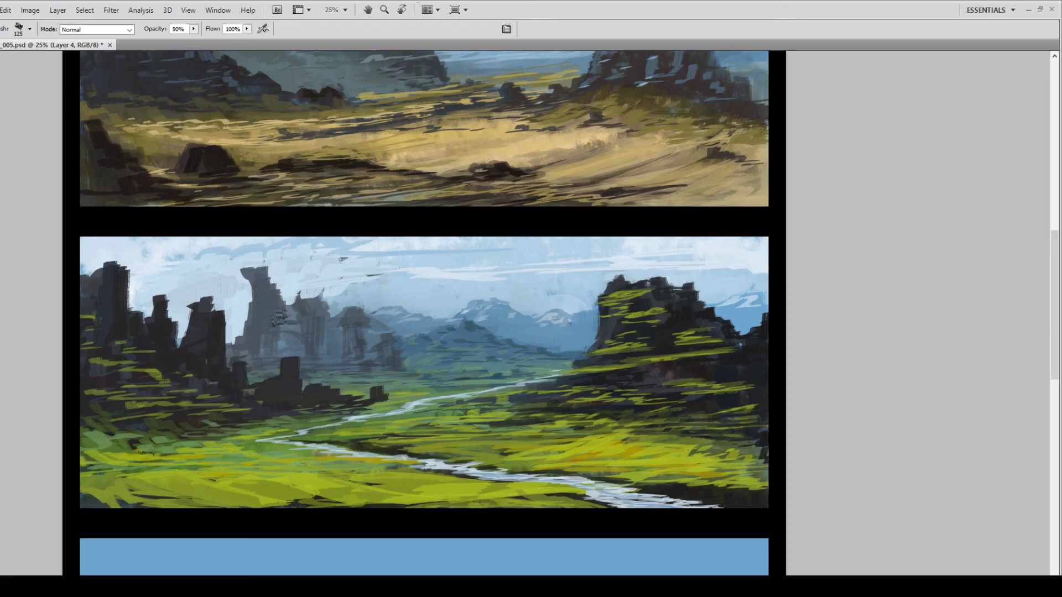
# Repaint the hazy rocks behind the left cliff as tall, separate columns at 90% opacity, cutting away the old silhouettes with sky colour.
pyautogui.moveTo(282, 321); pyautogui.dragTo(285, 276)
pyautogui.moveTo(315, 323)
pyautogui.mouseDown()
pyautogui.moveTo(313, 272)
pyautogui.moveTo(314, 324)
pyautogui.moveTo(355, 281)
pyautogui.moveTo(360, 340)
pyautogui.moveTo(363, 282)
pyautogui.mouseUp()
pyautogui.keyDown('alt'); pyautogui.click(326, 339); pyautogui.keyUp('alt')
pyautogui.moveTo(387, 354); pyautogui.dragTo(390, 307)
pyautogui.moveTo(396, 376)
pyautogui.mouseDown()
pyautogui.moveTo(398, 337)
pyautogui.moveTo(352, 335)
pyautogui.mouseUp()
pyautogui.moveTo(318, 304); pyautogui.dragTo(329, 293)
# Paint flared caps on the tall hazy columns with a smaller brush and sharpen the gaps between them.
pyautogui.press('[')
pyautogui.press('[')
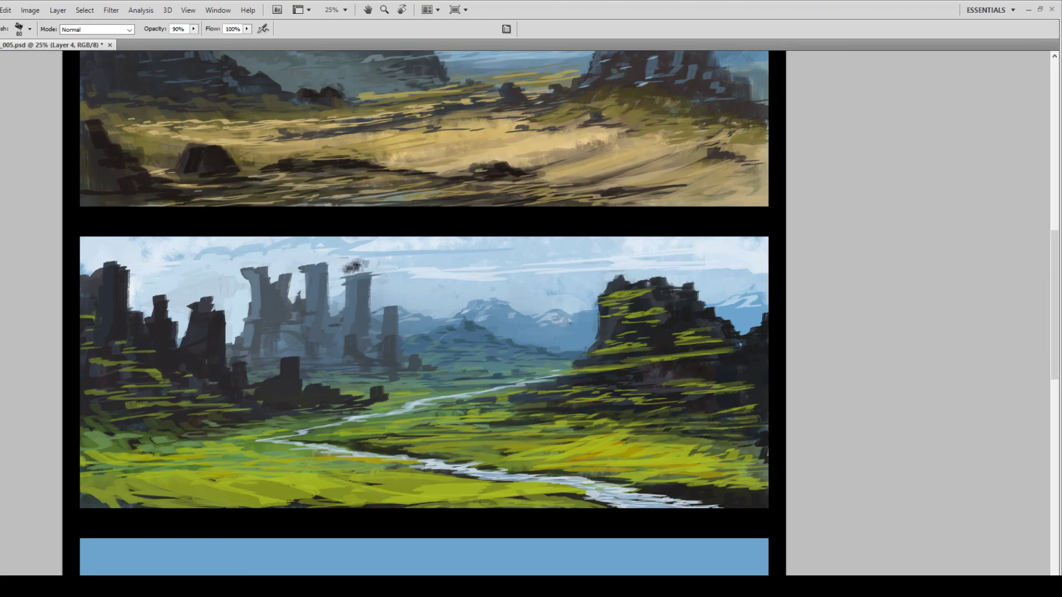
pyautogui.moveTo(347, 277); pyautogui.dragTo(375, 275)
pyautogui.moveTo(328, 271); pyautogui.dragTo(328, 315)
pyautogui.moveTo(289, 278); pyautogui.dragTo(291, 318)
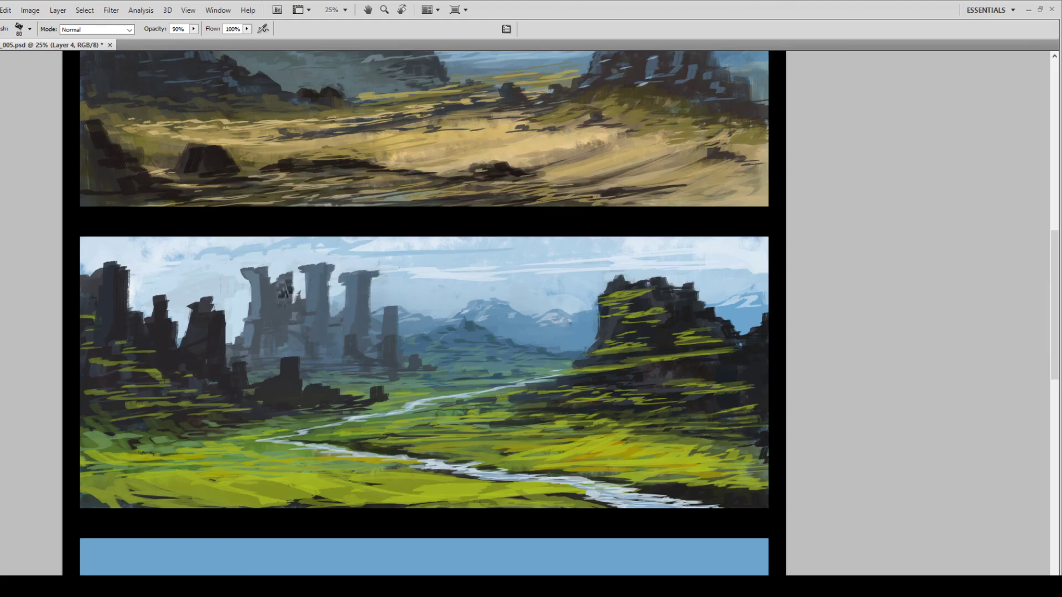
# Add a slim column beside the hazy rock group and shade the columns' sides and bases with a 60 px brush.
pyautogui.press('[')
pyautogui.press('[')
pyautogui.moveTo(236, 312); pyautogui.dragTo(239, 351)
pyautogui.moveTo(394, 344); pyautogui.dragTo(399, 319)
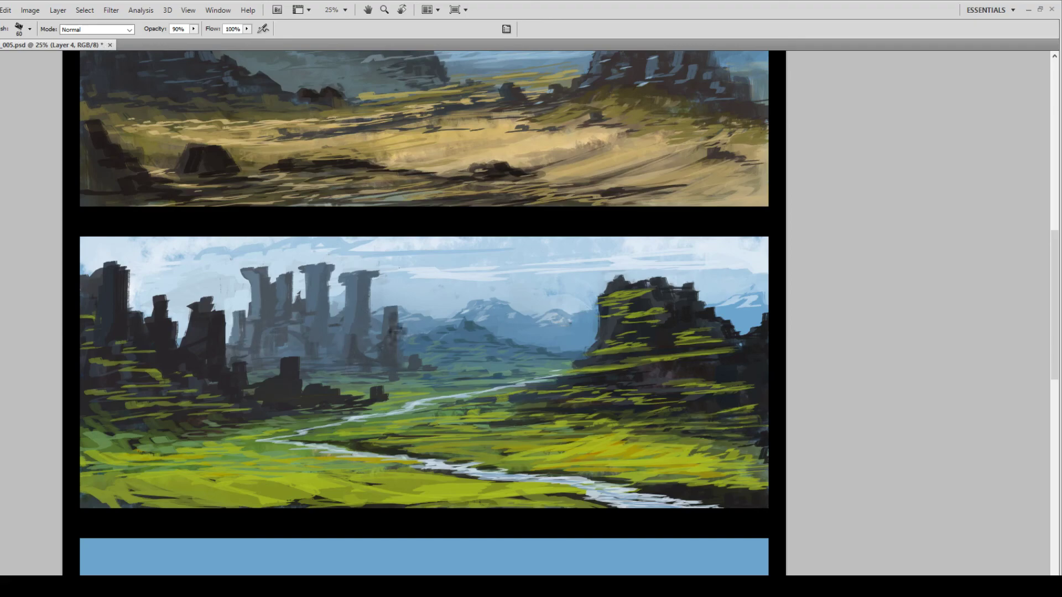
pyautogui.moveTo(389, 316)
pyautogui.mouseDown()
pyautogui.moveTo(386, 362)
pyautogui.moveTo(419, 362)
pyautogui.moveTo(393, 369)
pyautogui.mouseUp()
pyautogui.moveTo(319, 334); pyautogui.dragTo(321, 357)
pyautogui.moveTo(374, 328); pyautogui.dragTo(379, 273)
pyautogui.moveTo(300, 378); pyautogui.dragTo(315, 366)
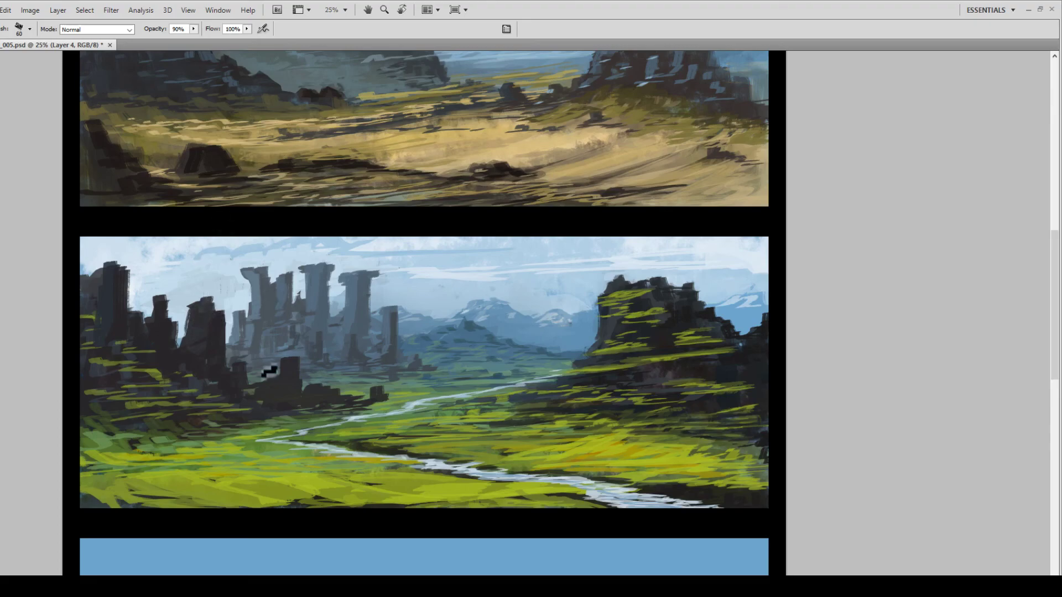
# Paint thin green grass ledges across the left cliff's face and along its lower slope.
pyautogui.moveTo(92, 305); pyautogui.dragTo(109, 310)
pyautogui.moveTo(94, 331); pyautogui.dragTo(116, 329)
pyautogui.moveTo(93, 387); pyautogui.dragTo(135, 390)
pyautogui.moveTo(232, 408); pyautogui.dragTo(335, 411)
pyautogui.moveTo(96, 402); pyautogui.dragTo(110, 412)
pyautogui.moveTo(82, 396); pyautogui.dragTo(104, 402)
pyautogui.moveTo(111, 405); pyautogui.dragTo(138, 409)
# Cover the foot of the left cliff with broad, muted green strokes using a larger brush.
pyautogui.press(']')
pyautogui.press(']')
pyautogui.press(']')
pyautogui.press(']')
pyautogui.press(']')
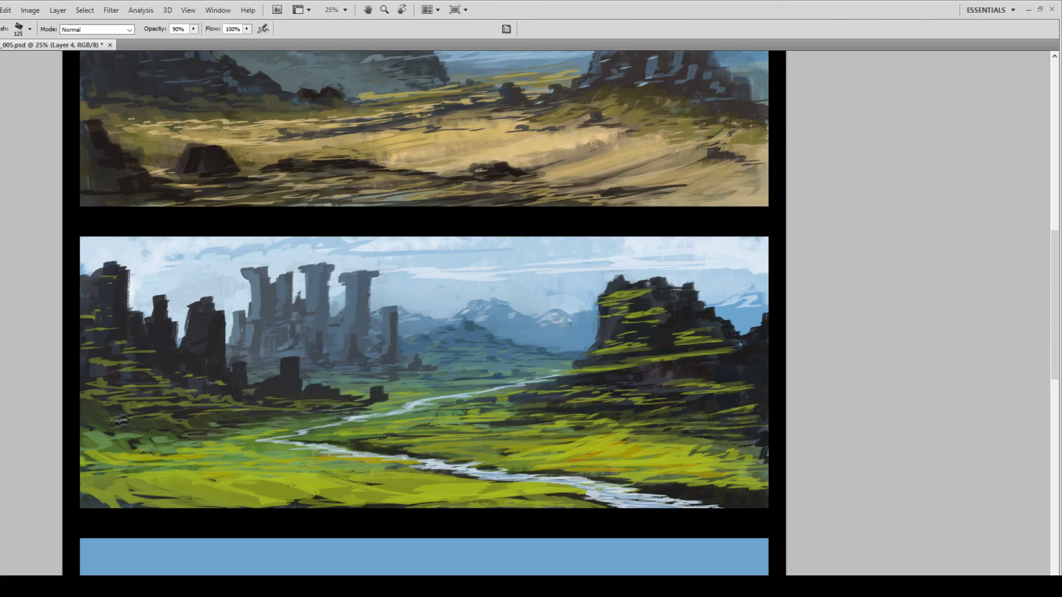
pyautogui.moveTo(178, 441); pyautogui.dragTo(213, 432)
pyautogui.moveTo(182, 441); pyautogui.dragTo(215, 438)
pyautogui.moveTo(144, 435); pyautogui.dragTo(238, 430)
pyautogui.moveTo(197, 424); pyautogui.dragTo(258, 423)
pyautogui.moveTo(114, 437); pyautogui.dragTo(192, 427)
pyautogui.moveTo(102, 426); pyautogui.dragTo(166, 423)
# Shade the left cliff's dark spires and boulders with subtle lighter planes at 30% opacity, using a 60 px brush.
pyautogui.press('[')
pyautogui.press('[')
pyautogui.press('[')
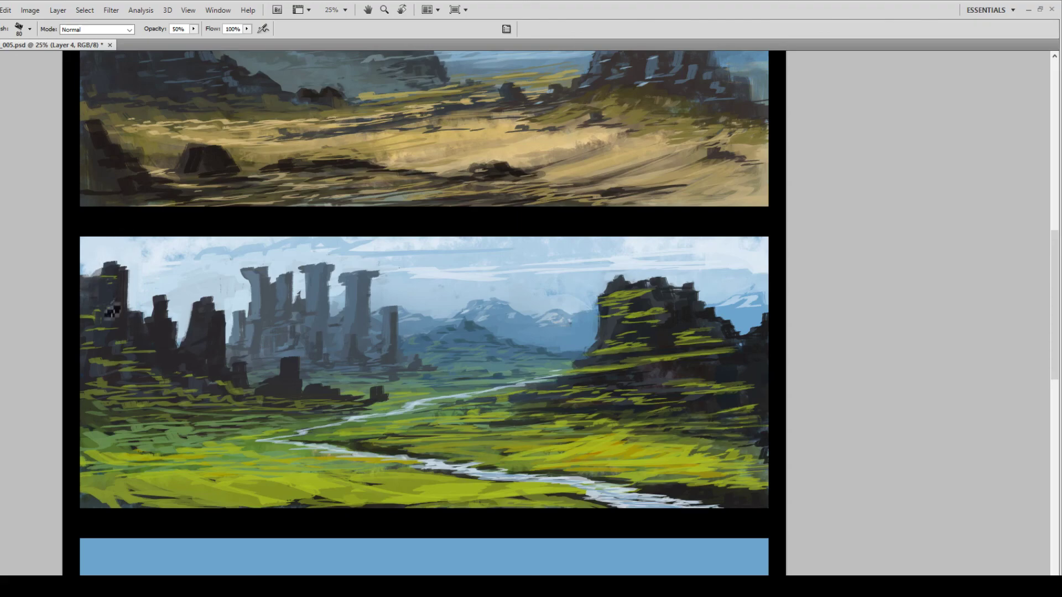
pyautogui.moveTo(87, 278); pyautogui.dragTo(89, 298)
pyautogui.press('[')
pyautogui.press('[')
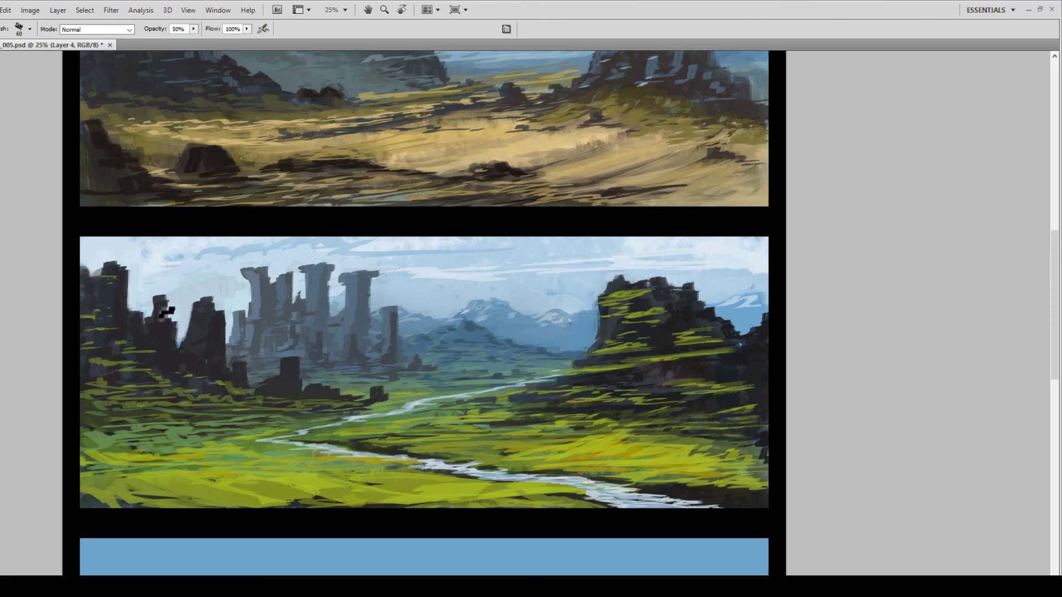
pyautogui.press('3')
pyautogui.moveTo(157, 335)
pyautogui.mouseDown()
pyautogui.moveTo(211, 326)
pyautogui.moveTo(194, 359)
pyautogui.moveTo(209, 335)
pyautogui.mouseUp()
# Paint brighter green grass ledges across the middle of the left cliff at 80% opacity.
pyautogui.press('8')
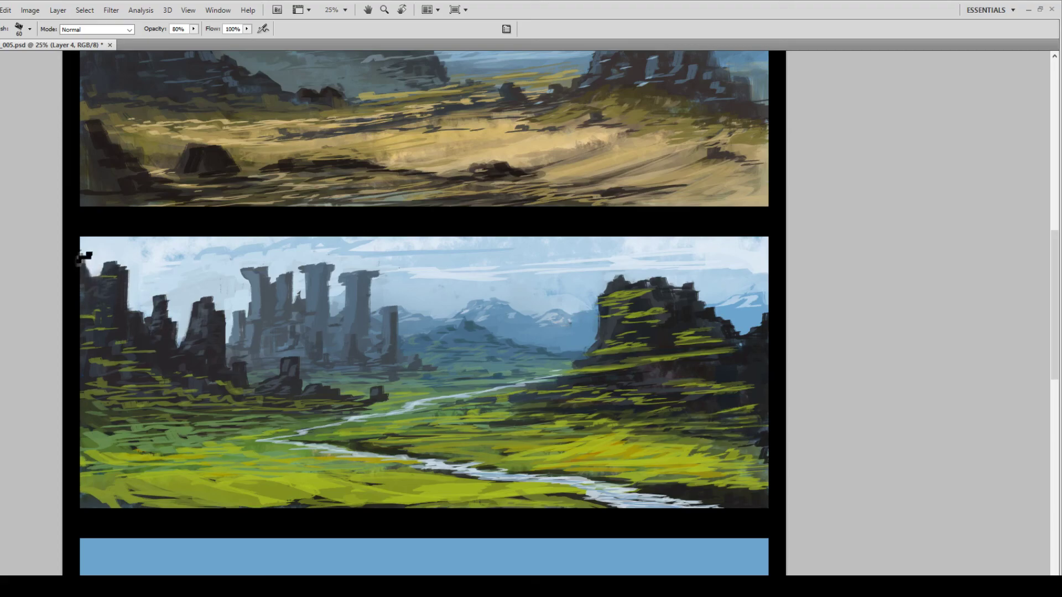
pyautogui.keyDown('alt'); pyautogui.click(250, 434); pyautogui.keyUp('alt')
pyautogui.moveTo(90, 363); pyautogui.dragTo(177, 384)
pyautogui.moveTo(102, 382); pyautogui.dragTo(82, 385)
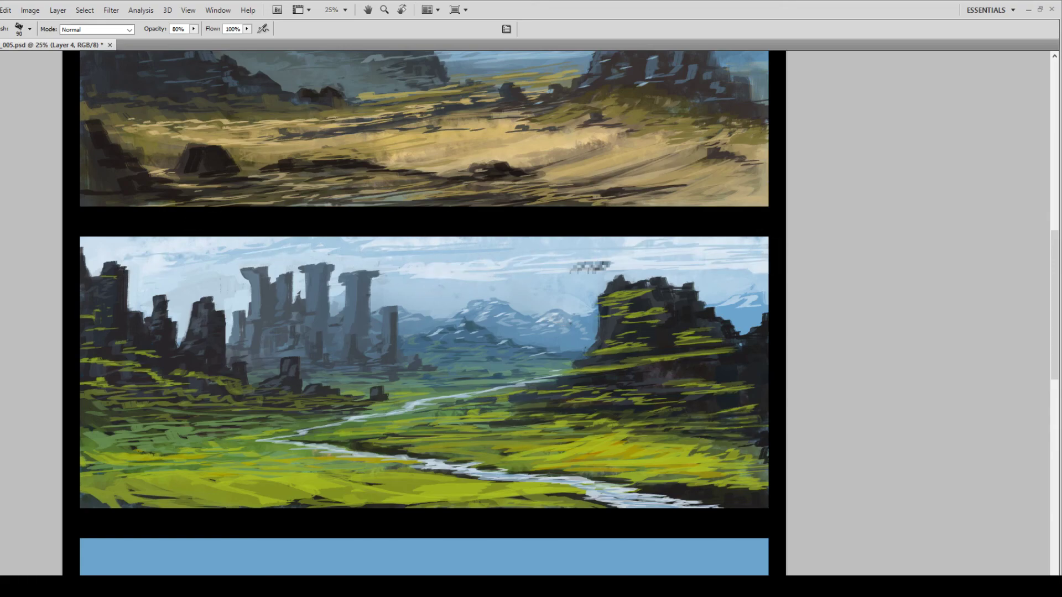
# Brush light cloud streaks over the distant mountains and touch up the right cliff's crest and foot.
pyautogui.moveTo(575, 294); pyautogui.dragTo(442, 301)
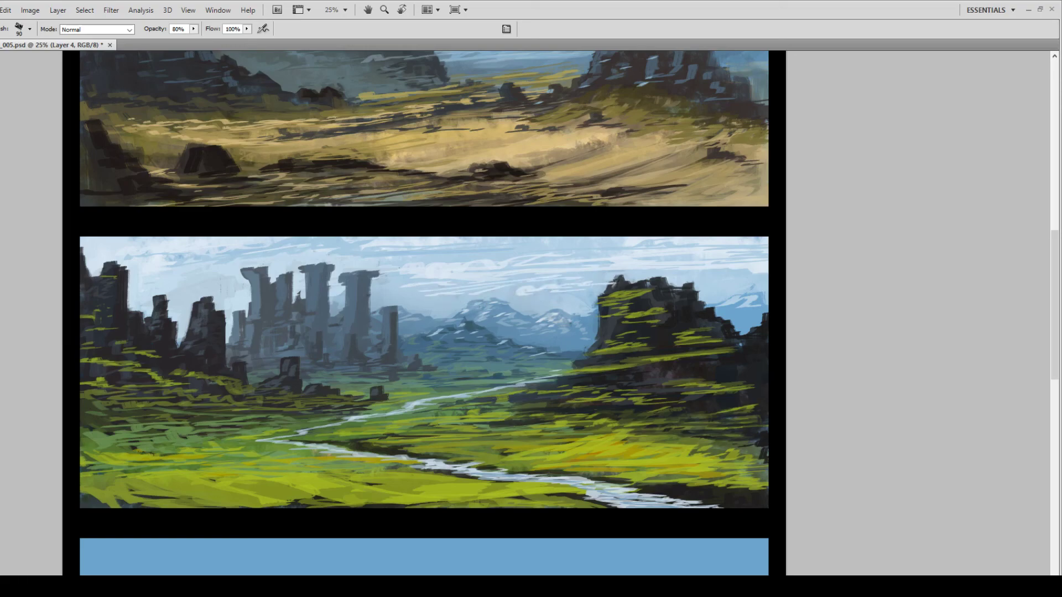
pyautogui.moveTo(618, 276)
pyautogui.mouseDown()
pyautogui.moveTo(623, 287)
pyautogui.moveTo(666, 283)
pyautogui.mouseUp()
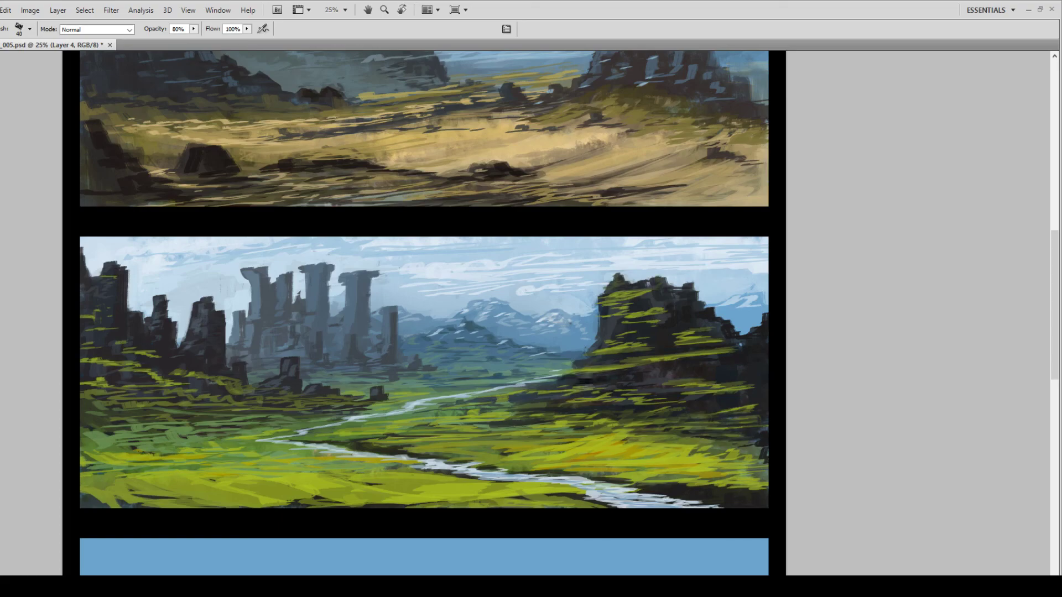
pyautogui.moveTo(654, 379); pyautogui.dragTo(667, 378)
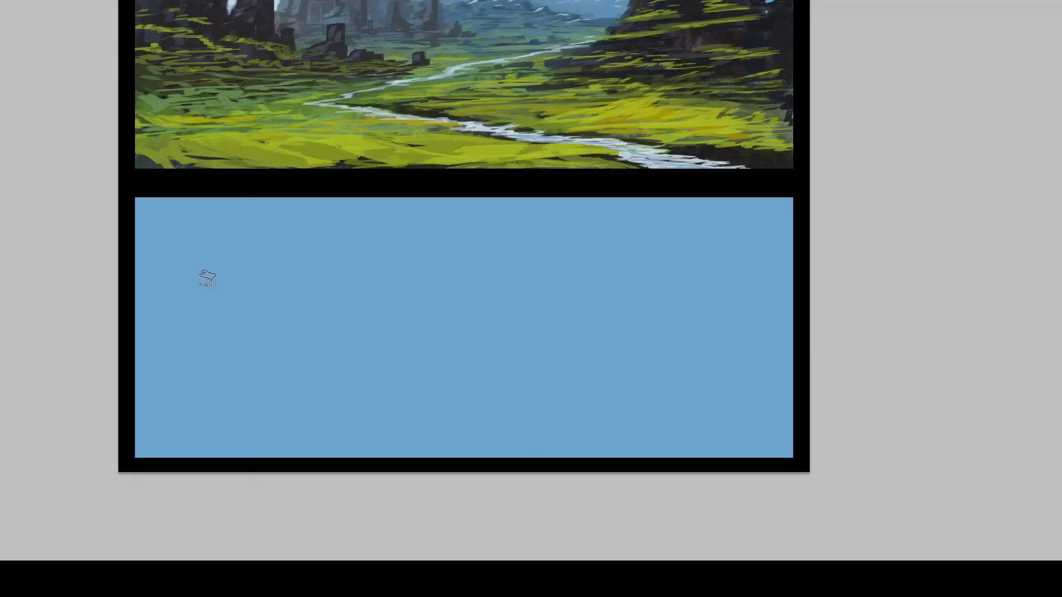
# Block in dark, smoky cloud masses across the blank blue thumbnail with a textured brush.
pyautogui.moveTo(271, 379); pyautogui.dragTo(733, 391)
pyautogui.moveTo(169, 382)
pyautogui.mouseDown()
pyautogui.moveTo(595, 344)
pyautogui.moveTo(694, 429)
pyautogui.moveTo(564, 437)
pyautogui.mouseUp()
pyautogui.moveTo(653, 304); pyautogui.dragTo(482, 332)
pyautogui.moveTo(376, 332); pyautogui.dragTo(277, 310)
pyautogui.moveTo(342, 310); pyautogui.dragTo(697, 271)
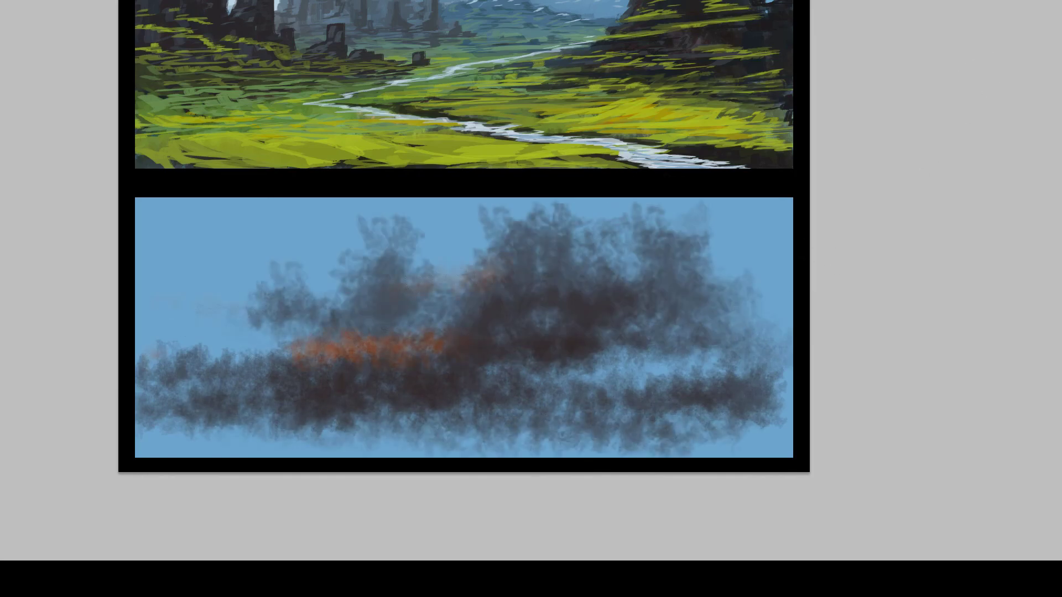
# Spread rust and dark haze across the middle of the blue thumbnail and brush pale blue sky along its upper edge.
pyautogui.moveTo(138, 366); pyautogui.dragTo(287, 354)
pyautogui.moveTo(146, 302); pyautogui.dragTo(752, 294)
pyautogui.moveTo(432, 277)
pyautogui.mouseDown()
pyautogui.moveTo(309, 272)
pyautogui.moveTo(775, 267)
pyautogui.mouseUp()
pyautogui.click(985, 19)
pyautogui.moveTo(432, 228); pyautogui.dragTo(194, 229)
pyautogui.moveTo(299, 222)
pyautogui.mouseDown()
pyautogui.moveTo(166, 232)
pyautogui.moveTo(398, 238)
pyautogui.moveTo(581, 221)
pyautogui.moveTo(612, 246)
pyautogui.moveTo(774, 217)
pyautogui.moveTo(498, 226)
pyautogui.mouseUp()
pyautogui.click(1046, 54)
pyautogui.moveTo(783, 220); pyautogui.dragTo(387, 226)
pyautogui.moveTo(163, 226)
pyautogui.mouseDown()
pyautogui.moveTo(780, 271)
pyautogui.moveTo(680, 237)
pyautogui.mouseUp()
# Build up dark smoke and rust-orange patches over the middle and lower part of the smoky thumbnail.
pyautogui.moveTo(381, 298)
pyautogui.mouseDown()
pyautogui.moveTo(299, 249)
pyautogui.moveTo(674, 248)
pyautogui.moveTo(558, 215)
pyautogui.mouseUp()
pyautogui.moveTo(453, 315); pyautogui.dragTo(420, 337)
pyautogui.moveTo(497, 376); pyautogui.dragTo(553, 426)
pyautogui.moveTo(328, 403); pyautogui.dragTo(465, 432)
pyautogui.moveTo(554, 382); pyautogui.dragTo(625, 376)
pyautogui.moveTo(476, 428)
pyautogui.mouseDown()
pyautogui.moveTo(205, 429)
pyautogui.moveTo(179, 415)
pyautogui.mouseUp()
pyautogui.moveTo(299, 304)
pyautogui.mouseDown()
pyautogui.moveTo(282, 349)
pyautogui.moveTo(221, 393)
pyautogui.moveTo(509, 434)
pyautogui.moveTo(211, 437)
pyautogui.mouseUp()
pyautogui.moveTo(658, 401)
pyautogui.mouseDown()
pyautogui.moveTo(569, 382)
pyautogui.moveTo(692, 423)
pyautogui.mouseUp()
pyautogui.moveTo(747, 425); pyautogui.dragTo(766, 293)
pyautogui.moveTo(481, 354)
pyautogui.mouseDown()
pyautogui.moveTo(298, 315)
pyautogui.moveTo(158, 415)
pyautogui.mouseUp()
pyautogui.moveTo(655, 385); pyautogui.dragTo(676, 388)
pyautogui.moveTo(781, 369); pyautogui.dragTo(767, 432)
pyautogui.moveTo(141, 431); pyautogui.dragTo(145, 442)
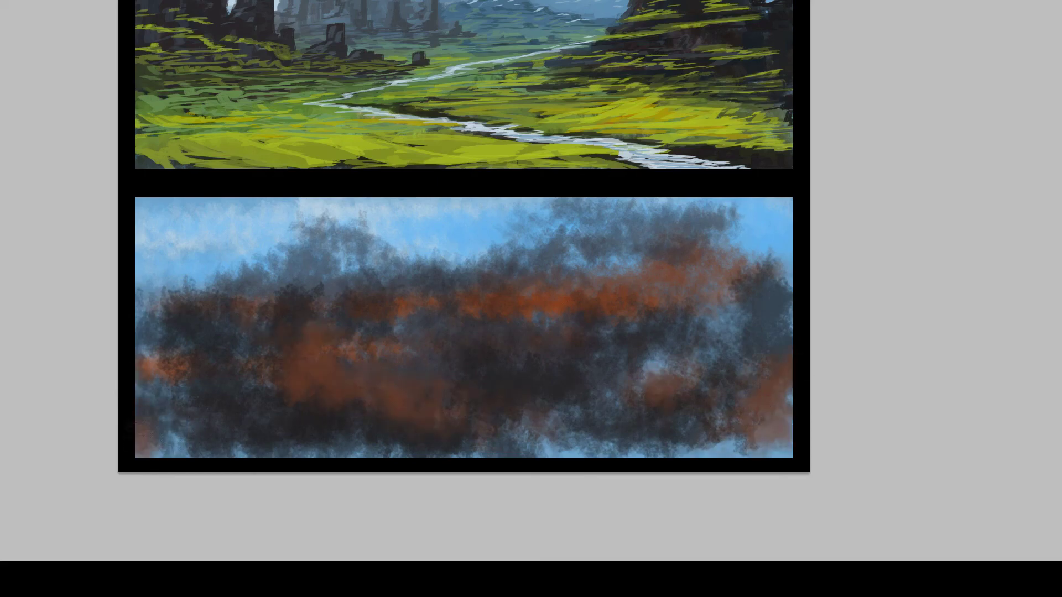
# Darken the left side and lower edge of the smoky thumbnail with a sampled dark colour.
pyautogui.keyDown('alt'); pyautogui.click(306, 426); pyautogui.keyUp('alt')
pyautogui.moveTo(247, 426)
pyautogui.mouseDown()
pyautogui.moveTo(166, 332)
pyautogui.moveTo(243, 276)
pyautogui.mouseUp()
pyautogui.moveTo(225, 480)
pyautogui.mouseDown()
pyautogui.moveTo(769, 415)
pyautogui.moveTo(528, 452)
pyautogui.mouseUp()
pyautogui.moveTo(587, 318); pyautogui.dragTo(599, 327)
pyautogui.moveTo(282, 321)
pyautogui.mouseDown()
pyautogui.moveTo(166, 332)
pyautogui.moveTo(343, 310)
pyautogui.mouseUp()
pyautogui.moveTo(539, 390); pyautogui.dragTo(567, 426)
# Dab glowing yellow-orange patches and warm highlights into the smoke, and raise a dark plume in the sky's left part.
pyautogui.click(1017, 62)
pyautogui.moveTo(475, 327)
pyautogui.mouseDown()
pyautogui.moveTo(525, 332)
pyautogui.moveTo(482, 343)
pyautogui.mouseUp()
pyautogui.moveTo(338, 334); pyautogui.dragTo(307, 360)
pyautogui.moveTo(460, 344); pyautogui.dragTo(429, 368)
pyautogui.moveTo(487, 357); pyautogui.dragTo(489, 376)
pyautogui.moveTo(360, 233)
pyautogui.mouseDown()
pyautogui.moveTo(309, 237)
pyautogui.moveTo(288, 260)
pyautogui.mouseUp()
pyautogui.moveTo(221, 315); pyautogui.dragTo(191, 296)
pyautogui.moveTo(332, 332); pyautogui.dragTo(307, 359)
pyautogui.moveTo(464, 349)
pyautogui.mouseDown()
pyautogui.moveTo(387, 365)
pyautogui.moveTo(437, 340)
pyautogui.moveTo(487, 368)
pyautogui.moveTo(614, 349)
pyautogui.mouseUp()
pyautogui.moveTo(630, 332); pyautogui.dragTo(659, 346)
pyautogui.moveTo(238, 388); pyautogui.dragTo(287, 412)
pyautogui.moveTo(144, 354); pyautogui.dragTo(260, 362)
pyautogui.moveTo(359, 415)
pyautogui.mouseDown()
pyautogui.moveTo(420, 440)
pyautogui.moveTo(437, 426)
pyautogui.mouseUp()
pyautogui.moveTo(547, 431); pyautogui.dragTo(641, 420)
pyautogui.moveTo(390, 359); pyautogui.dragTo(423, 332)
pyautogui.moveTo(423, 374); pyautogui.dragTo(404, 343)
pyautogui.moveTo(340, 371); pyautogui.dragTo(323, 368)
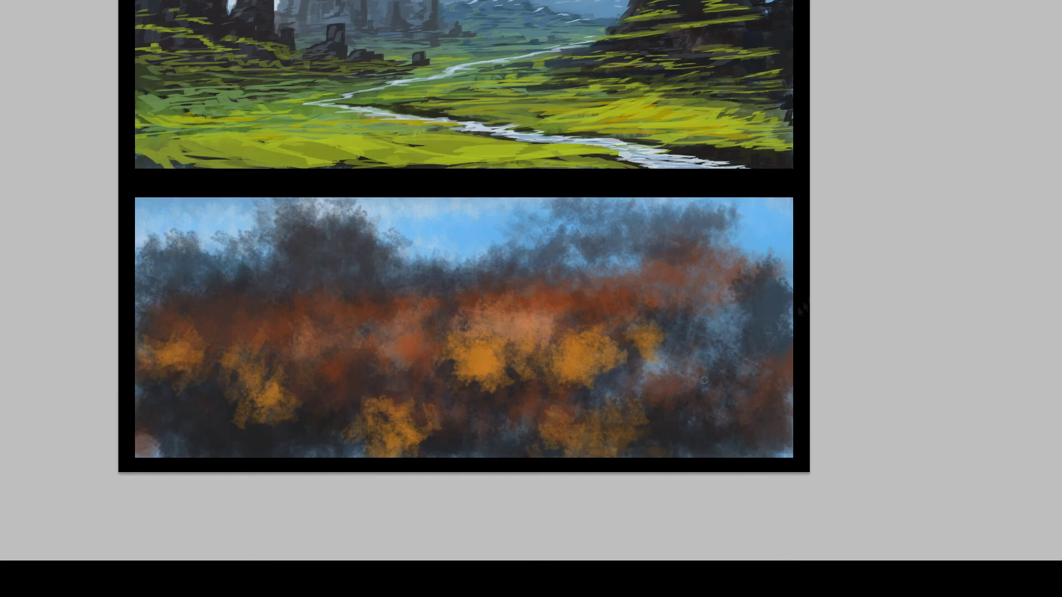
# Darken the right edge, the upper sky and the left part of the thumbnail with smoky blue-grey strokes.
pyautogui.moveTo(691, 440); pyautogui.dragTo(780, 434)
pyautogui.moveTo(769, 359)
pyautogui.mouseDown()
pyautogui.moveTo(747, 326)
pyautogui.moveTo(758, 238)
pyautogui.mouseUp()
pyautogui.moveTo(766, 282); pyautogui.dragTo(772, 218)
pyautogui.moveTo(705, 221); pyautogui.dragTo(658, 227)
pyautogui.moveTo(435, 277)
pyautogui.mouseDown()
pyautogui.moveTo(456, 233)
pyautogui.moveTo(529, 226)
pyautogui.mouseUp()
pyautogui.hotkey('ctrl', 'alt', 'z')
pyautogui.keyDown('alt'); pyautogui.click(451, 255); pyautogui.keyUp('alt')
pyautogui.moveTo(614, 232); pyautogui.dragTo(613, 255)
pyautogui.moveTo(415, 238); pyautogui.dragTo(404, 252)
pyautogui.moveTo(285, 224); pyautogui.dragTo(243, 238)
pyautogui.moveTo(163, 238); pyautogui.dragTo(188, 216)
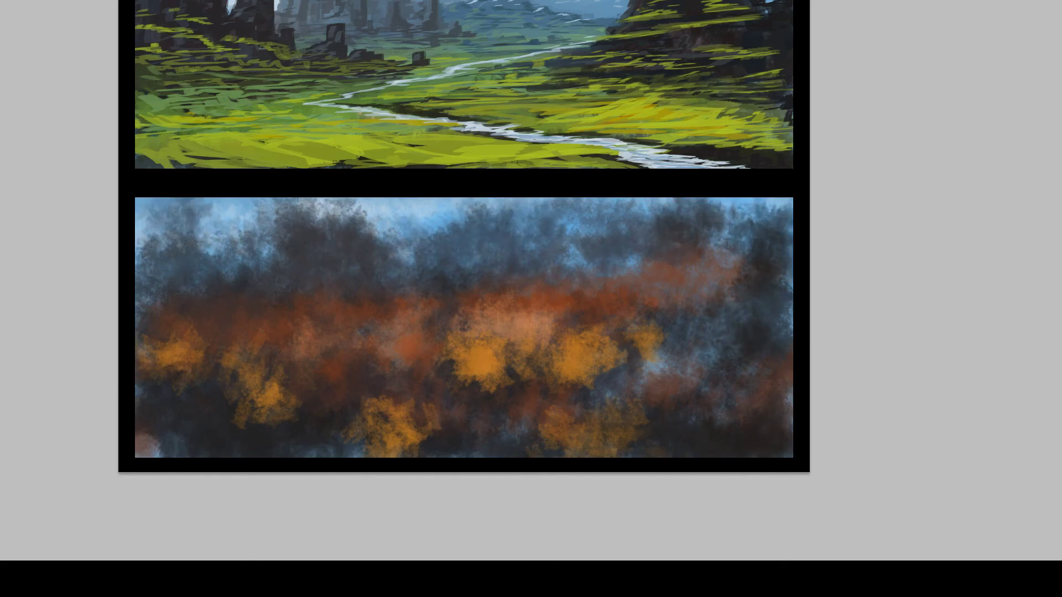
pyautogui.moveTo(238, 260); pyautogui.dragTo(293, 349)
pyautogui.moveTo(276, 252); pyautogui.dragTo(338, 321)
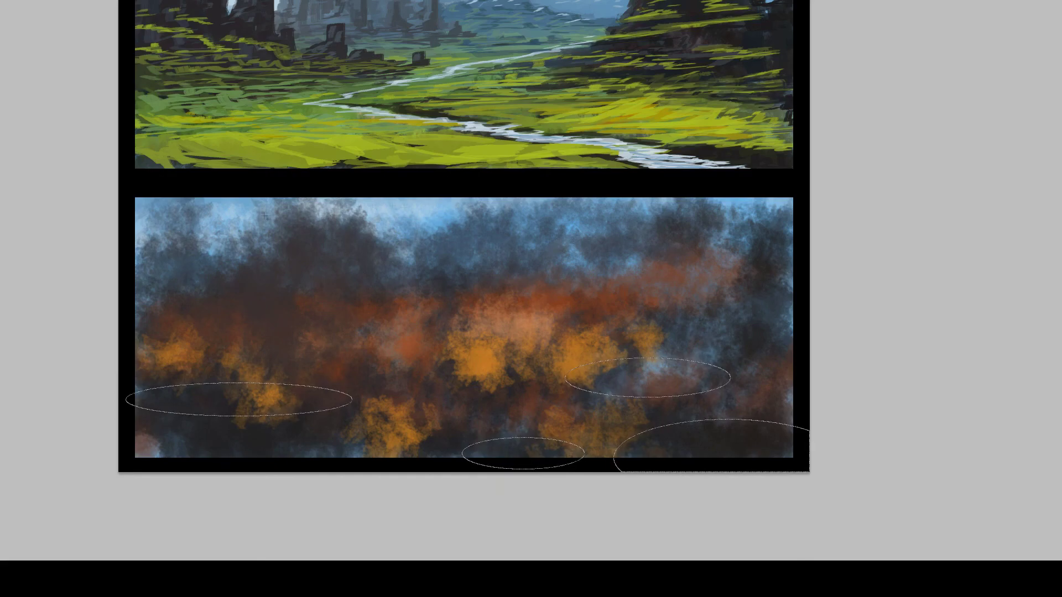
# Select a large ellipse across the sky plus smaller scattered ellipses, and fill them with translucent dark brown.
pyautogui.moveTo(627, 172); pyautogui.dragTo(617, 179)
pyautogui.moveTo(179, 193); pyautogui.dragTo(587, 262)
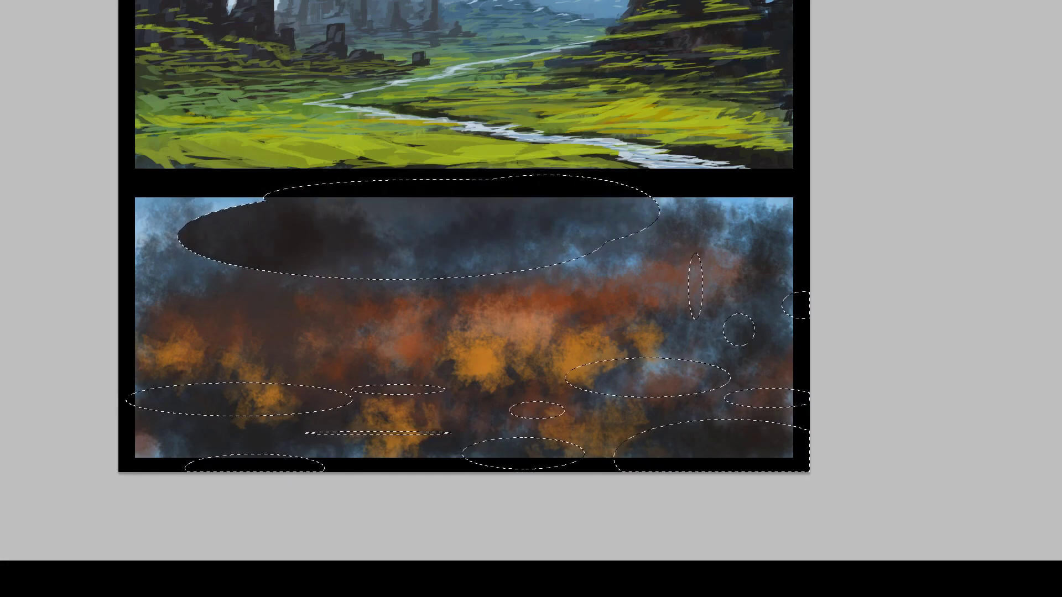
pyautogui.moveTo(696, 310); pyautogui.dragTo(703, 252)
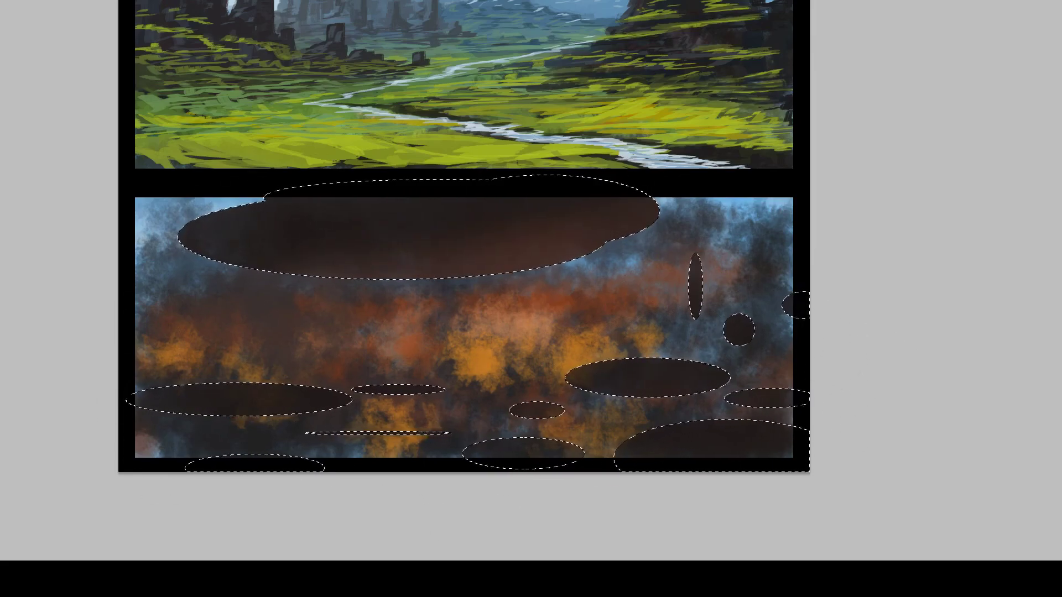
pyautogui.hotkey('ctrl', 'd')
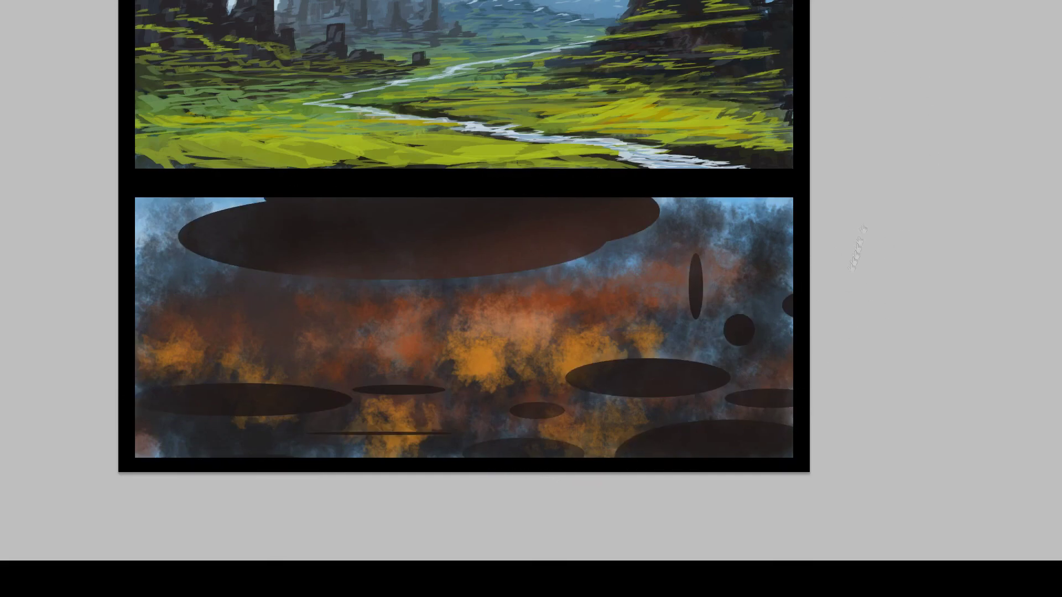
pyautogui.moveTo(403, 280)
pyautogui.mouseDown()
pyautogui.moveTo(403, 323)
pyautogui.moveTo(390, 340)
pyautogui.mouseUp()
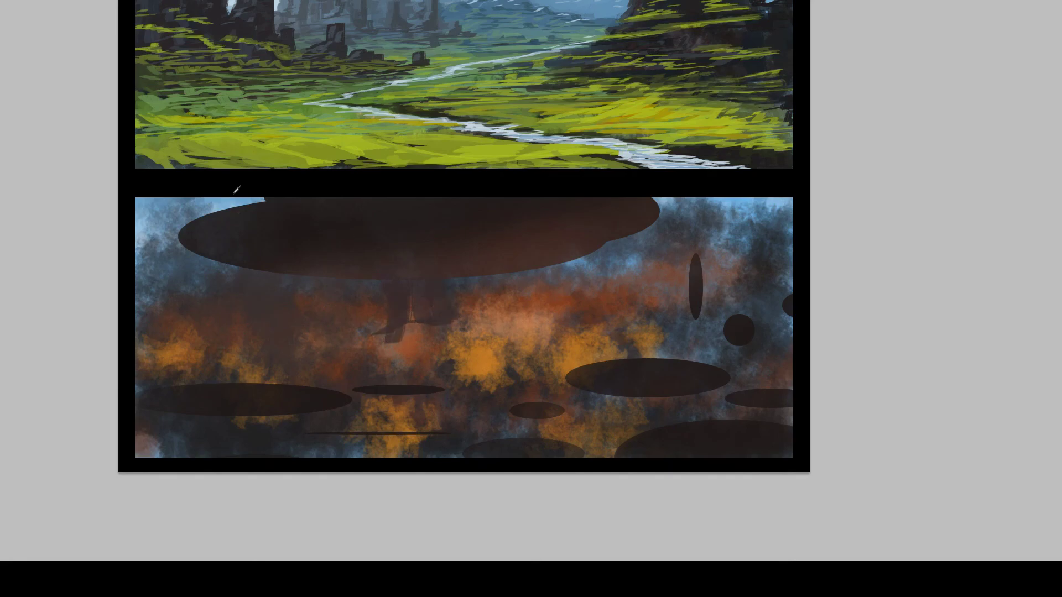
pyautogui.hotkey('ctrl', 'alt', 'z')
pyautogui.hotkey('ctrl', 'alt', 'z')
pyautogui.hotkey('ctrl', 'alt', 'z')
pyautogui.hotkey('ctrl', 'alt', 'z')
pyautogui.hotkey('ctrl', 'alt', 'z')
# Invert the selection and brush soft brown haze over the smoky background outside the dark ellipses.
pyautogui.hotkey('ctrl', 'shift', 'i')
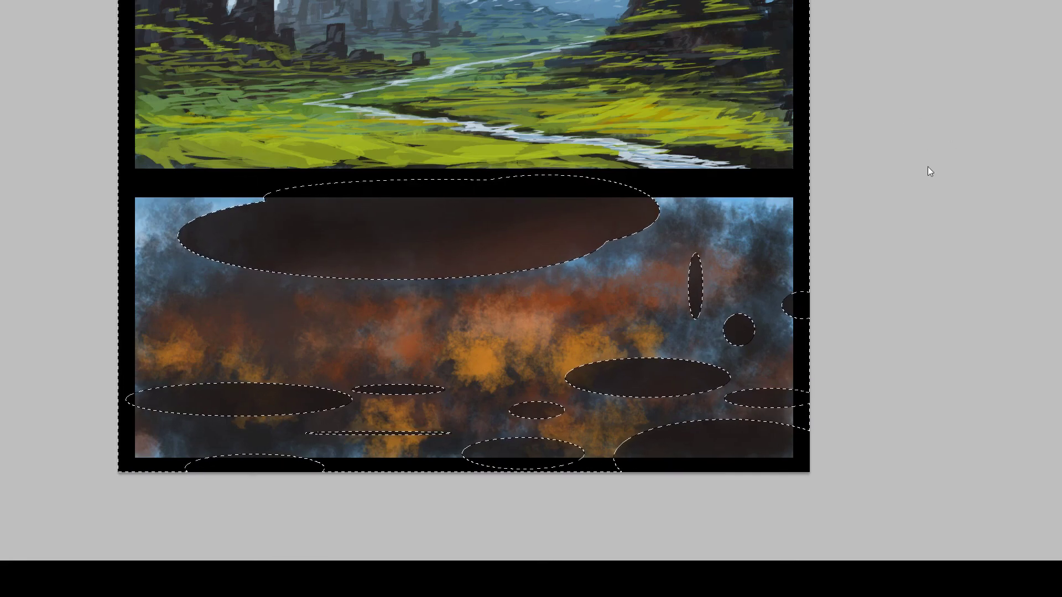
pyautogui.hotkey('ctrl', 'h')
pyautogui.hotkey('ctrl', 'h')
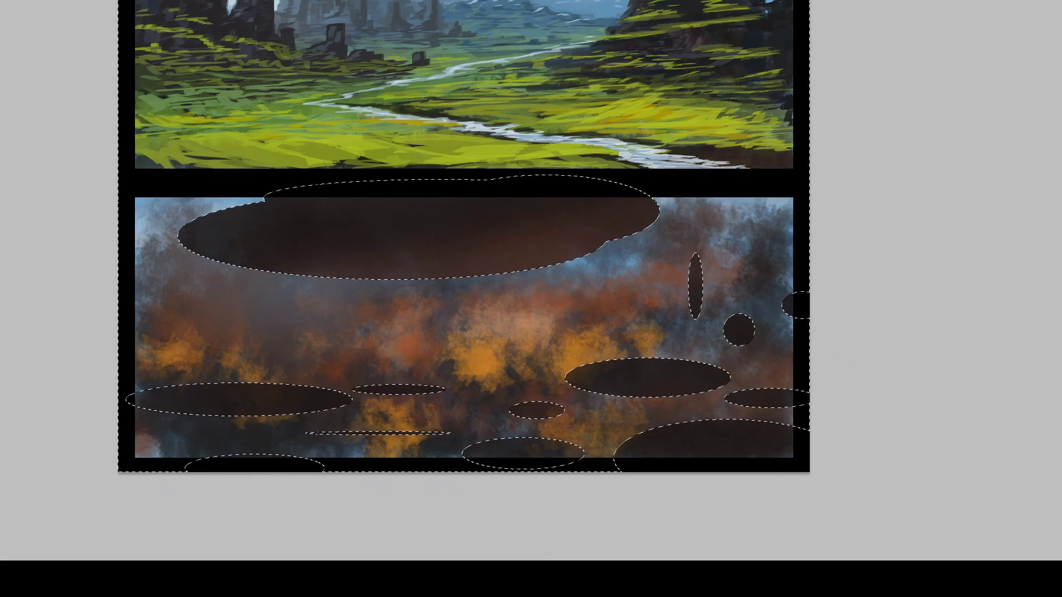
pyautogui.hotkey('ctrl', 'h')
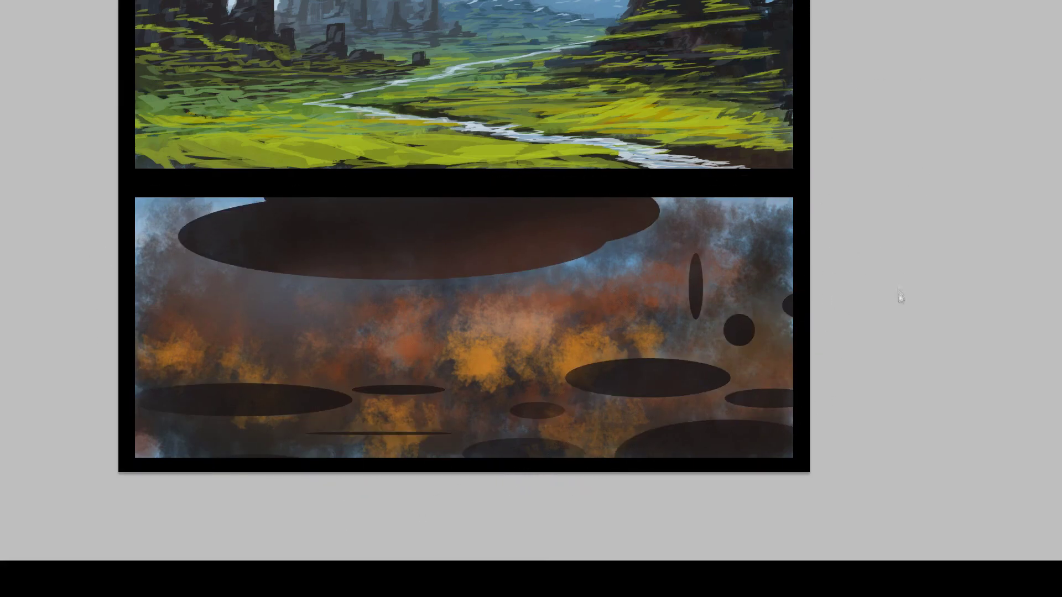
# Paint a dark structure hanging from the large floating ellipse and roughen its underside with dark strokes.
pyautogui.moveTo(394, 273); pyautogui.dragTo(399, 306)
pyautogui.moveTo(409, 296)
pyautogui.mouseDown()
pyautogui.moveTo(387, 326)
pyautogui.moveTo(393, 337)
pyautogui.mouseUp()
pyautogui.moveTo(387, 271); pyautogui.dragTo(389, 309)
pyautogui.moveTo(418, 261); pyautogui.dragTo(293, 256)
pyautogui.moveTo(542, 258); pyautogui.dragTo(424, 270)
pyautogui.moveTo(555, 242); pyautogui.dragTo(490, 263)
pyautogui.moveTo(636, 235)
pyautogui.mouseDown()
pyautogui.moveTo(484, 279)
pyautogui.moveTo(382, 288)
pyautogui.mouseUp()
# Extend the large floating ellipse toward the thumbnail's left edge with layered, ragged dark strokes.
pyautogui.moveTo(218, 267)
pyautogui.mouseDown()
pyautogui.moveTo(227, 247)
pyautogui.moveTo(224, 261)
pyautogui.moveTo(162, 229)
pyautogui.moveTo(229, 200)
pyautogui.mouseUp()
pyautogui.moveTo(190, 207); pyautogui.dragTo(238, 199)
pyautogui.moveTo(185, 235); pyautogui.dragTo(137, 219)
pyautogui.moveTo(156, 209); pyautogui.dragTo(216, 199)
pyautogui.moveTo(191, 218); pyautogui.dragTo(265, 200)
pyautogui.moveTo(189, 223)
pyautogui.mouseDown()
pyautogui.moveTo(176, 230)
pyautogui.moveTo(264, 199)
pyautogui.mouseUp()
pyautogui.moveTo(221, 199); pyautogui.dragTo(136, 207)
pyautogui.moveTo(151, 202); pyautogui.dragTo(173, 198)
# Paint dark supports and ragged platforms beneath the lower ellipses along the thumbnail's bottom edge.
pyautogui.moveTo(242, 404)
pyautogui.mouseDown()
pyautogui.moveTo(243, 430)
pyautogui.moveTo(179, 442)
pyautogui.mouseUp()
pyautogui.moveTo(249, 441); pyautogui.dragTo(287, 442)
pyautogui.moveTo(309, 447)
pyautogui.mouseDown()
pyautogui.moveTo(238, 450)
pyautogui.moveTo(363, 433)
pyautogui.mouseUp()
pyautogui.moveTo(345, 430); pyautogui.dragTo(435, 432)
pyautogui.moveTo(388, 434); pyautogui.dragTo(390, 452)
pyautogui.moveTo(412, 440); pyautogui.dragTo(326, 456)
pyautogui.moveTo(401, 455); pyautogui.dragTo(431, 455)
pyautogui.moveTo(636, 443); pyautogui.dragTo(615, 458)
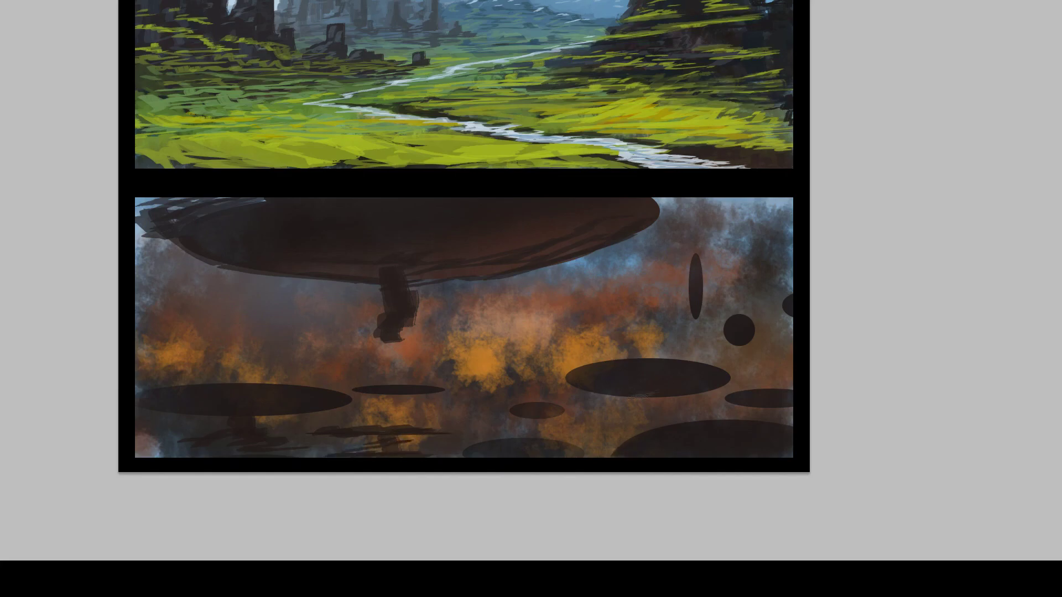
# Paint a thick stem and a lighter brown underside on the ellipse at middle right, turning it into a flat mushroom.
pyautogui.moveTo(649, 396); pyautogui.dragTo(661, 420)
pyautogui.moveTo(666, 397); pyautogui.dragTo(668, 416)
pyautogui.moveTo(581, 384); pyautogui.dragTo(619, 391)
pyautogui.moveTo(590, 385); pyautogui.dragTo(644, 393)
pyautogui.moveTo(636, 394); pyautogui.dragTo(711, 386)
pyautogui.moveTo(575, 383); pyautogui.dragTo(650, 383)
pyautogui.moveTo(635, 391); pyautogui.dragTo(724, 383)
pyautogui.moveTo(575, 380)
pyautogui.mouseDown()
pyautogui.moveTo(622, 377)
pyautogui.moveTo(667, 409)
pyautogui.mouseUp()
# Brush translucent brown ground strokes beneath and around the flat mushroom at middle right.
pyautogui.moveTo(658, 417)
pyautogui.mouseDown()
pyautogui.moveTo(672, 419)
pyautogui.moveTo(610, 434)
pyautogui.moveTo(589, 453)
pyautogui.mouseUp()
pyautogui.moveTo(606, 425); pyautogui.dragTo(565, 427)
pyautogui.moveTo(633, 418); pyautogui.dragTo(534, 431)
pyautogui.moveTo(548, 430); pyautogui.dragTo(503, 436)
pyautogui.moveTo(600, 434); pyautogui.dragTo(552, 447)
pyautogui.moveTo(646, 411); pyautogui.dragTo(611, 423)
pyautogui.moveTo(674, 415); pyautogui.dragTo(751, 411)
# Widen the structure beneath the giant ellipse into a thick dark mushroom stem with layered strokes.
pyautogui.moveTo(414, 269)
pyautogui.mouseDown()
pyautogui.moveTo(422, 322)
pyautogui.moveTo(435, 306)
pyautogui.mouseUp()
pyautogui.moveTo(437, 298); pyautogui.dragTo(470, 289)
pyautogui.moveTo(446, 273); pyautogui.dragTo(470, 270)
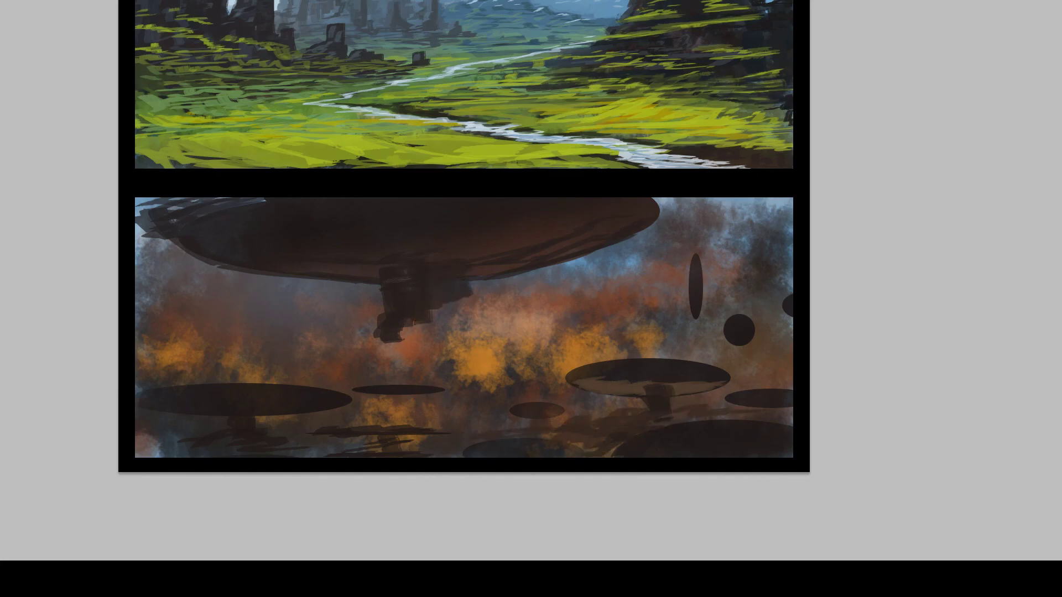
pyautogui.moveTo(399, 272); pyautogui.dragTo(391, 321)
pyautogui.moveTo(408, 249); pyautogui.dragTo(412, 280)
pyautogui.moveTo(431, 310); pyautogui.dragTo(461, 311)
pyautogui.moveTo(401, 334); pyautogui.dragTo(428, 330)
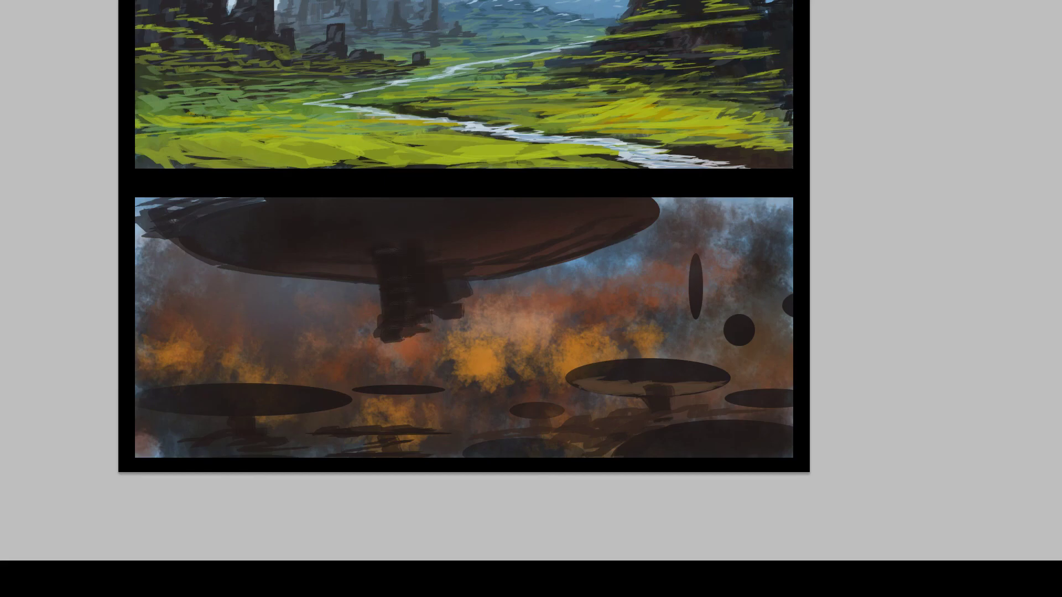
# Add dark radiating gill strokes across the underside of the giant mushroom cap.
pyautogui.moveTo(339, 272); pyautogui.dragTo(373, 266)
pyautogui.moveTo(438, 247)
pyautogui.mouseDown()
pyautogui.moveTo(475, 260)
pyautogui.moveTo(530, 244)
pyautogui.mouseUp()
pyautogui.moveTo(512, 237); pyautogui.dragTo(575, 249)
pyautogui.moveTo(197, 216); pyautogui.dragTo(270, 211)
# Build a ragged dark rocky mound around the giant stem's base, spreading outward on both sides.
pyautogui.moveTo(399, 338)
pyautogui.mouseDown()
pyautogui.moveTo(355, 355)
pyautogui.moveTo(353, 342)
pyautogui.mouseUp()
pyautogui.moveTo(354, 354)
pyautogui.mouseDown()
pyautogui.moveTo(278, 370)
pyautogui.moveTo(304, 380)
pyautogui.mouseUp()
pyautogui.moveTo(358, 356); pyautogui.dragTo(442, 352)
pyautogui.moveTo(388, 349)
pyautogui.mouseDown()
pyautogui.moveTo(436, 342)
pyautogui.moveTo(459, 353)
pyautogui.mouseUp()
pyautogui.moveTo(464, 317)
pyautogui.mouseDown()
pyautogui.moveTo(487, 344)
pyautogui.moveTo(510, 347)
pyautogui.mouseUp()
pyautogui.moveTo(456, 333); pyautogui.dragTo(471, 371)
pyautogui.moveTo(464, 365); pyautogui.dragTo(539, 383)
pyautogui.moveTo(471, 355)
pyautogui.mouseDown()
pyautogui.moveTo(509, 377)
pyautogui.moveTo(563, 374)
pyautogui.mouseUp()
pyautogui.moveTo(471, 354); pyautogui.dragTo(522, 353)
pyautogui.moveTo(458, 319); pyautogui.dragTo(484, 334)
pyautogui.moveTo(481, 354); pyautogui.dragTo(545, 362)
pyautogui.moveTo(487, 366); pyautogui.dragTo(557, 371)
pyautogui.moveTo(436, 358); pyautogui.dragTo(423, 374)
pyautogui.moveTo(402, 368); pyautogui.dragTo(353, 376)
pyautogui.moveTo(386, 374); pyautogui.dragTo(437, 376)
pyautogui.moveTo(304, 371); pyautogui.dragTo(247, 376)
pyautogui.moveTo(269, 370); pyautogui.dragTo(240, 377)
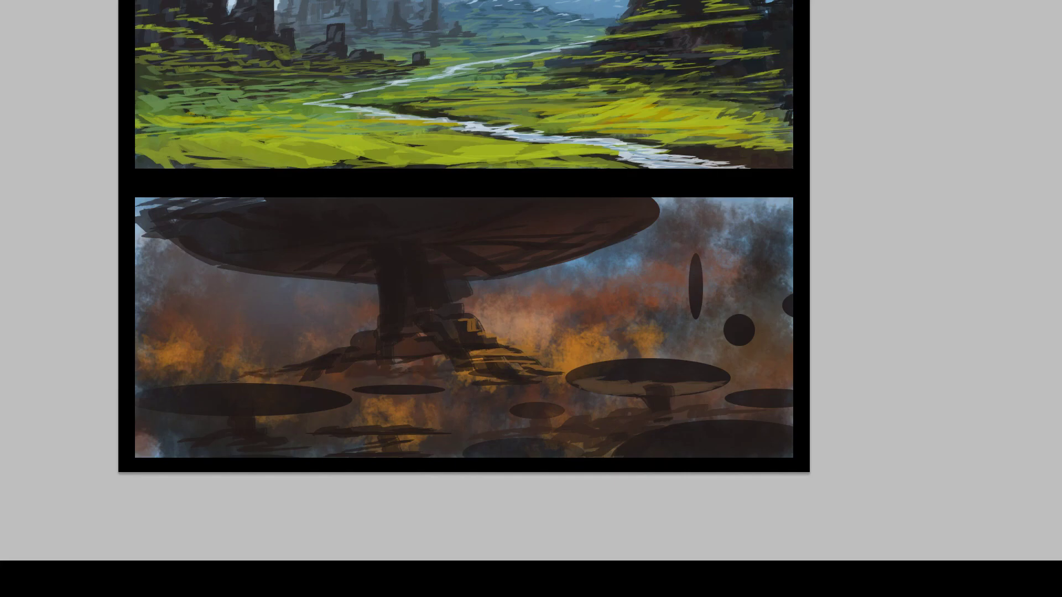
# Paint small dark mushrooms with orange highlights over the glowing area near the thumbnail's left edge.
pyautogui.moveTo(199, 318); pyautogui.dragTo(240, 373)
pyautogui.moveTo(161, 296)
pyautogui.mouseDown()
pyautogui.moveTo(140, 311)
pyautogui.moveTo(149, 354)
pyautogui.mouseUp()
pyautogui.moveTo(157, 330)
pyautogui.mouseDown()
pyautogui.moveTo(153, 319)
pyautogui.moveTo(202, 334)
pyautogui.mouseUp()
pyautogui.moveTo(192, 342)
pyautogui.mouseDown()
pyautogui.moveTo(210, 341)
pyautogui.moveTo(204, 361)
pyautogui.mouseUp()
pyautogui.moveTo(185, 344)
pyautogui.mouseDown()
pyautogui.moveTo(158, 354)
pyautogui.moveTo(192, 344)
pyautogui.mouseUp()
pyautogui.moveTo(180, 357); pyautogui.dragTo(193, 355)
pyautogui.moveTo(210, 314); pyautogui.dragTo(224, 334)
pyautogui.moveTo(152, 299); pyautogui.dragTo(159, 304)
pyautogui.moveTo(151, 319); pyautogui.dragTo(164, 335)
pyautogui.moveTo(243, 350); pyautogui.dragTo(256, 353)
pyautogui.moveTo(247, 362); pyautogui.dragTo(271, 376)
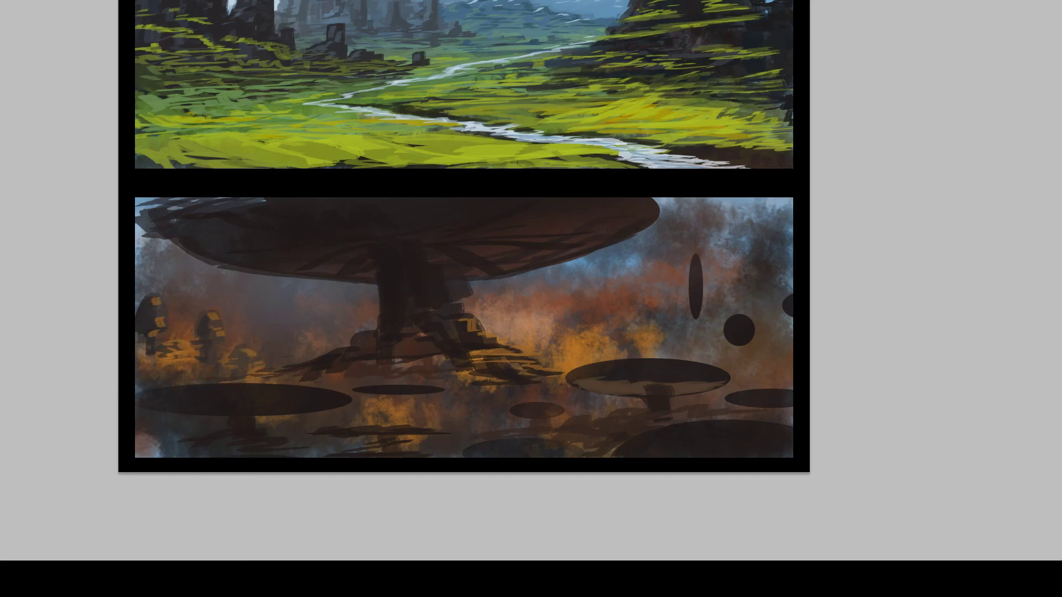
# Paint faint distant mushrooms behind the left side of the scene and touch up both ends of the giant cap.
pyautogui.moveTo(272, 290); pyautogui.dragTo(280, 324)
pyautogui.moveTo(254, 289)
pyautogui.mouseDown()
pyautogui.moveTo(310, 288)
pyautogui.moveTo(351, 315)
pyautogui.mouseUp()
pyautogui.moveTo(139, 232); pyautogui.dragTo(139, 253)
pyautogui.moveTo(145, 236)
pyautogui.mouseDown()
pyautogui.moveTo(146, 281)
pyautogui.moveTo(172, 286)
pyautogui.mouseUp()
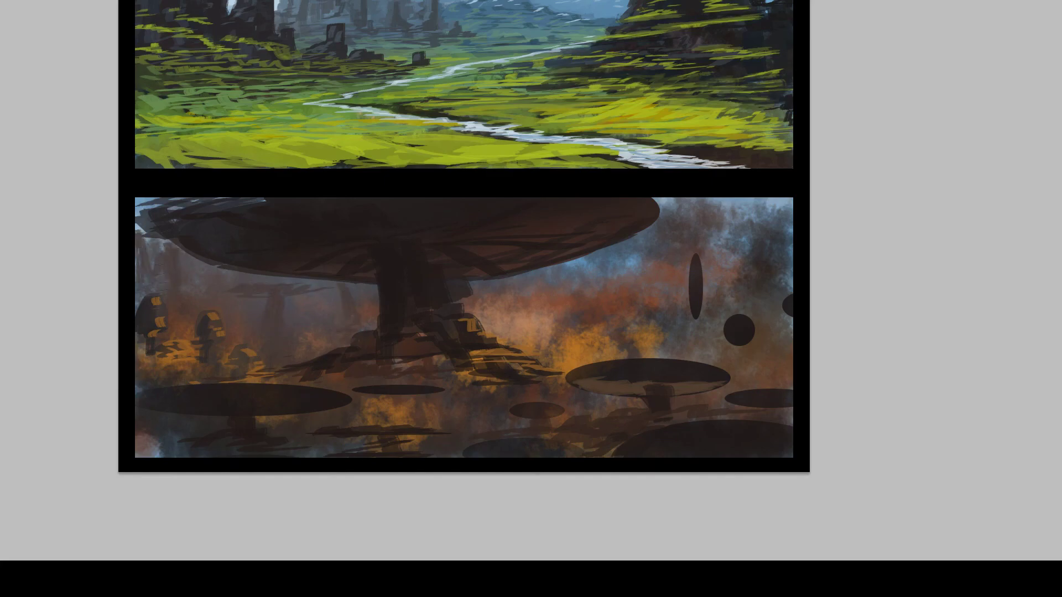
pyautogui.moveTo(139, 213); pyautogui.dragTo(260, 199)
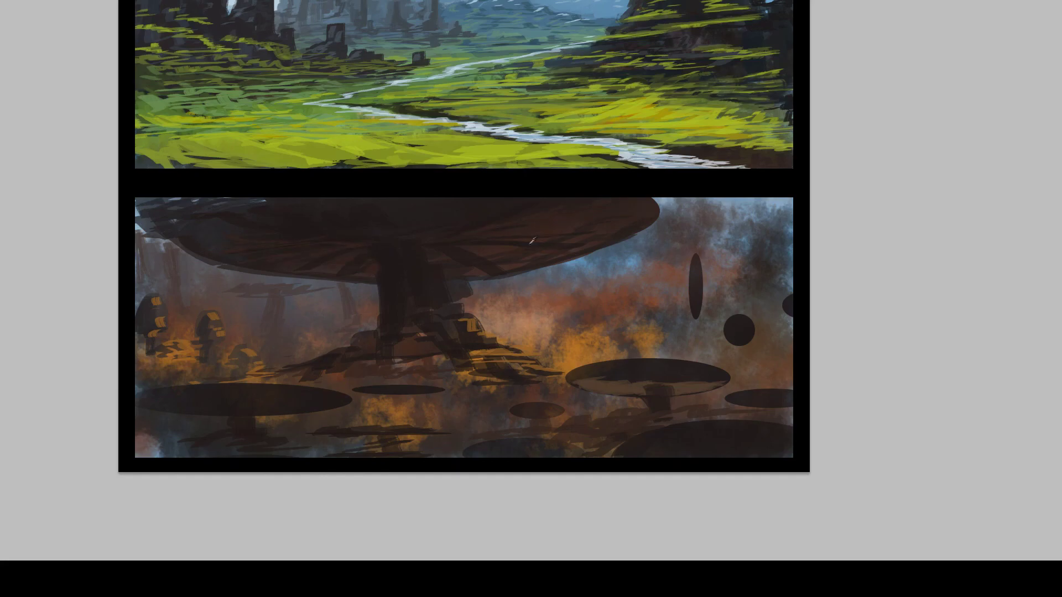
pyautogui.moveTo(667, 201)
pyautogui.mouseDown()
pyautogui.moveTo(653, 216)
pyautogui.moveTo(665, 208)
pyautogui.mouseUp()
# Darken the giant mushroom's stem and break up its base with layered brown and dark strokes.
pyautogui.moveTo(394, 293); pyautogui.dragTo(412, 330)
pyautogui.moveTo(400, 344)
pyautogui.mouseDown()
pyautogui.moveTo(422, 353)
pyautogui.moveTo(388, 365)
pyautogui.mouseUp()
pyautogui.moveTo(376, 362); pyautogui.dragTo(357, 370)
pyautogui.moveTo(406, 363); pyautogui.dragTo(469, 382)
pyautogui.moveTo(445, 389); pyautogui.dragTo(506, 383)
pyautogui.moveTo(487, 388); pyautogui.dragTo(545, 393)
pyautogui.moveTo(378, 378); pyautogui.dragTo(320, 378)
pyautogui.moveTo(302, 377); pyautogui.dragTo(271, 380)
pyautogui.moveTo(295, 378); pyautogui.dragTo(247, 375)
pyautogui.moveTo(263, 364); pyautogui.dragTo(230, 367)
pyautogui.moveTo(580, 376); pyautogui.dragTo(606, 380)
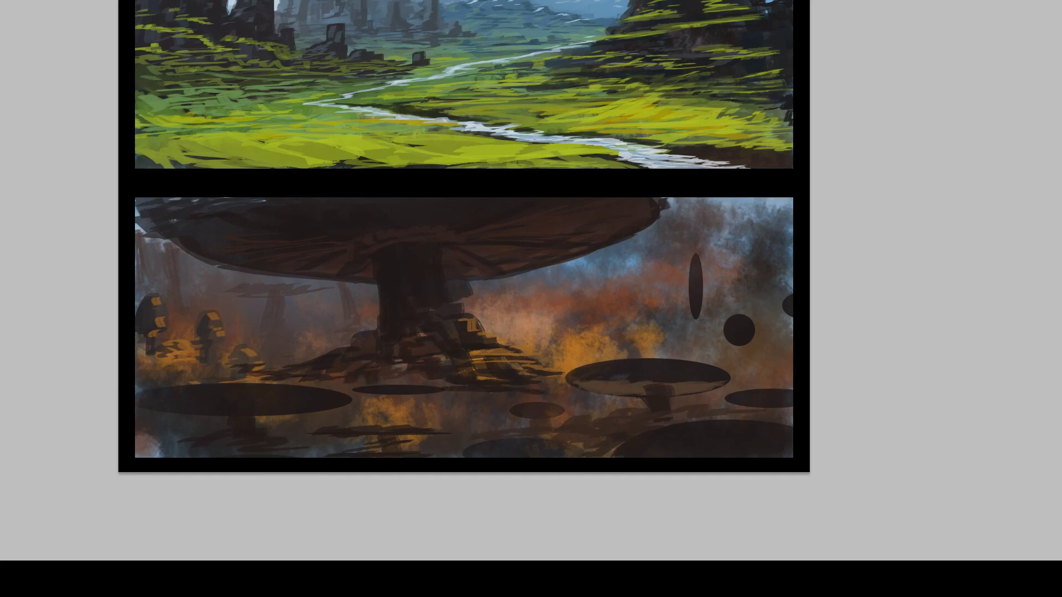
# Turn the floating shapes on the right into mushrooms with stems, and add a small cap and a tall pointed mushroom.
pyautogui.moveTo(748, 344)
pyautogui.mouseDown()
pyautogui.moveTo(758, 328)
pyautogui.moveTo(742, 376)
pyautogui.moveTo(750, 377)
pyautogui.moveTo(740, 376)
pyautogui.moveTo(742, 350)
pyautogui.mouseUp()
pyautogui.moveTo(753, 321); pyautogui.dragTo(763, 363)
pyautogui.moveTo(763, 362)
pyautogui.mouseDown()
pyautogui.moveTo(792, 353)
pyautogui.moveTo(792, 364)
pyautogui.mouseUp()
pyautogui.moveTo(784, 365)
pyautogui.mouseDown()
pyautogui.moveTo(783, 379)
pyautogui.moveTo(767, 381)
pyautogui.moveTo(792, 384)
pyautogui.mouseUp()
pyautogui.moveTo(706, 394); pyautogui.dragTo(726, 397)
pyautogui.moveTo(701, 257); pyautogui.dragTo(706, 318)
pyautogui.moveTo(699, 318); pyautogui.dragTo(702, 355)
pyautogui.moveTo(742, 225); pyautogui.dragTo(724, 271)
pyautogui.moveTo(747, 225); pyautogui.dragTo(751, 273)
pyautogui.moveTo(721, 276); pyautogui.dragTo(748, 281)
pyautogui.moveTo(740, 238); pyautogui.dragTo(736, 278)
pyautogui.moveTo(741, 282); pyautogui.dragTo(744, 316)
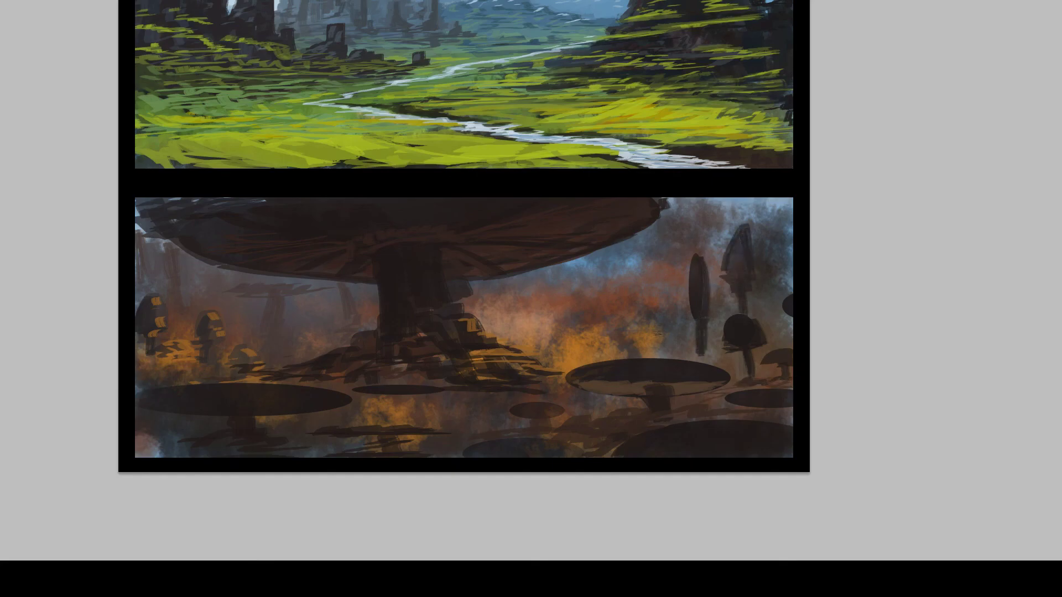
# Add orange light accents to the giant stem's base, the middle-right mushroom's underside and the nearby ground.
pyautogui.moveTo(467, 302); pyautogui.dragTo(449, 319)
pyautogui.moveTo(458, 303); pyautogui.dragTo(447, 327)
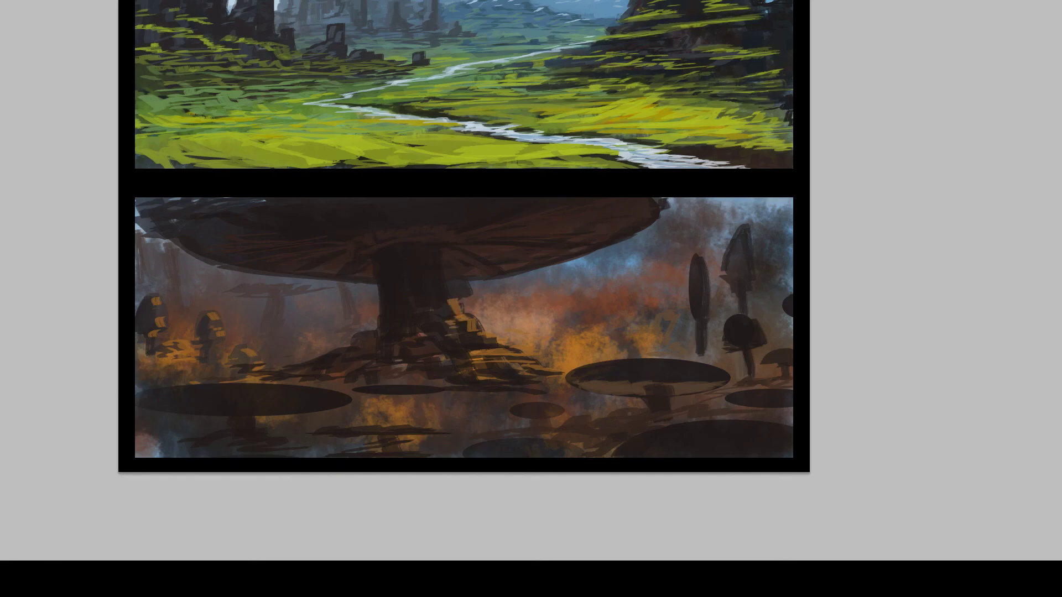
pyautogui.moveTo(618, 383); pyautogui.dragTo(652, 383)
pyautogui.moveTo(679, 382); pyautogui.dragTo(694, 381)
pyautogui.moveTo(586, 420); pyautogui.dragTo(556, 425)
pyautogui.moveTo(548, 425); pyautogui.dragTo(525, 426)
pyautogui.moveTo(464, 310); pyautogui.dragTo(472, 316)
pyautogui.moveTo(421, 325); pyautogui.dragTo(467, 354)
pyautogui.moveTo(380, 369); pyautogui.dragTo(432, 377)
pyautogui.moveTo(436, 381); pyautogui.dragTo(475, 386)
pyautogui.moveTo(466, 386); pyautogui.dragTo(487, 392)
pyautogui.moveTo(434, 400); pyautogui.dragTo(453, 400)
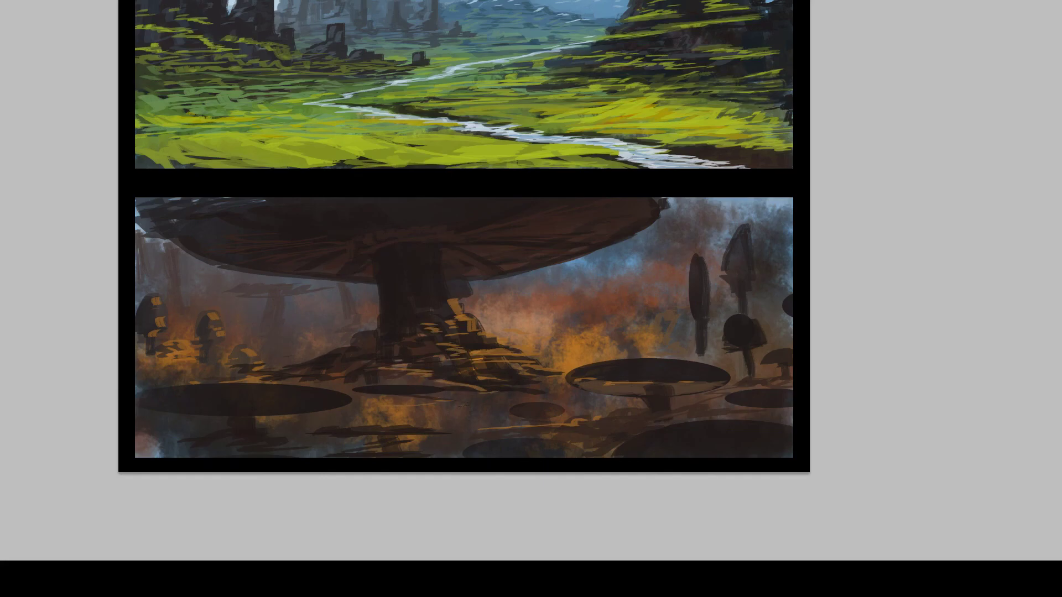
# Brush orange-brown ground strokes across the lower left and centre, blending the mound into the foreground.
pyautogui.moveTo(382, 439); pyautogui.dragTo(315, 450)
pyautogui.moveTo(402, 452); pyautogui.dragTo(441, 455)
pyautogui.moveTo(331, 412); pyautogui.dragTo(309, 428)
pyautogui.moveTo(310, 429); pyautogui.dragTo(416, 430)
pyautogui.moveTo(373, 380); pyautogui.dragTo(372, 396)
pyautogui.moveTo(433, 381); pyautogui.dragTo(474, 381)
pyautogui.moveTo(423, 369); pyautogui.dragTo(454, 372)
pyautogui.moveTo(341, 361); pyautogui.dragTo(299, 372)
pyautogui.moveTo(312, 369); pyautogui.dragTo(386, 381)
pyautogui.moveTo(349, 350)
pyautogui.mouseDown()
pyautogui.moveTo(298, 362)
pyautogui.moveTo(327, 374)
pyautogui.mouseUp()
pyautogui.moveTo(352, 386); pyautogui.dragTo(280, 385)
pyautogui.moveTo(268, 377); pyautogui.dragTo(161, 372)
pyautogui.moveTo(191, 365); pyautogui.dragTo(140, 362)
pyautogui.moveTo(234, 380); pyautogui.dragTo(191, 382)
pyautogui.moveTo(151, 368); pyautogui.dragTo(137, 394)
pyautogui.moveTo(185, 444); pyautogui.dragTo(140, 439)
pyautogui.moveTo(162, 447); pyautogui.dragTo(139, 452)
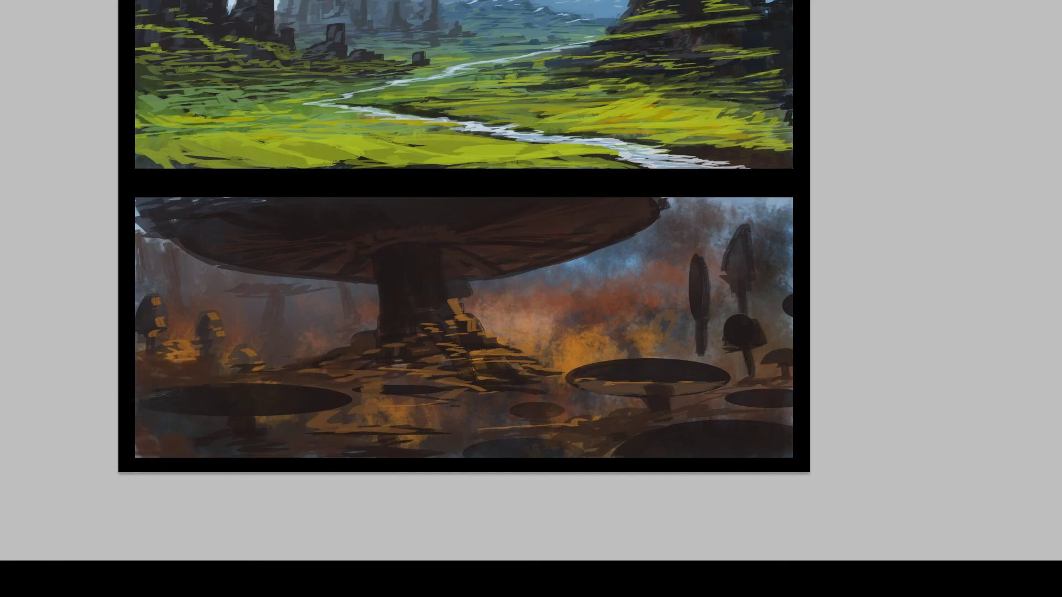
# Shade the lower-left mushroom's cap, darken its stem and paint dark ground along the bottom-left edge.
pyautogui.moveTo(169, 393)
pyautogui.mouseDown()
pyautogui.moveTo(136, 399)
pyautogui.moveTo(243, 412)
pyautogui.mouseUp()
pyautogui.moveTo(178, 405); pyautogui.dragTo(144, 400)
pyautogui.moveTo(237, 411); pyautogui.dragTo(267, 405)
pyautogui.moveTo(235, 420)
pyautogui.mouseDown()
pyautogui.moveTo(233, 443)
pyautogui.moveTo(254, 447)
pyautogui.mouseUp()
pyautogui.moveTo(158, 449); pyautogui.dragTo(214, 447)
pyautogui.moveTo(208, 449); pyautogui.dragTo(345, 443)
# Paint a ragged dark shadow running down the foreground from the giant stem's base.
pyautogui.moveTo(335, 437)
pyautogui.mouseDown()
pyautogui.moveTo(426, 440)
pyautogui.moveTo(440, 417)
pyautogui.mouseUp()
pyautogui.moveTo(397, 406)
pyautogui.mouseDown()
pyautogui.moveTo(451, 392)
pyautogui.moveTo(450, 359)
pyautogui.mouseUp()
pyautogui.moveTo(410, 347); pyautogui.dragTo(462, 328)
pyautogui.moveTo(400, 401); pyautogui.dragTo(456, 395)
pyautogui.moveTo(413, 410)
pyautogui.mouseDown()
pyautogui.moveTo(464, 408)
pyautogui.moveTo(451, 424)
pyautogui.mouseUp()
pyautogui.moveTo(338, 445)
pyautogui.mouseDown()
pyautogui.moveTo(396, 457)
pyautogui.moveTo(335, 447)
pyautogui.mouseUp()
# Sample a ground color and brush brown strokes over the foreground just right of the central shadow.
pyautogui.keyDown('alt'); pyautogui.click(382, 402); pyautogui.keyUp('alt')
pyautogui.moveTo(449, 410); pyautogui.dragTo(488, 400)
pyautogui.moveTo(436, 392)
pyautogui.mouseDown()
pyautogui.moveTo(536, 395)
pyautogui.moveTo(463, 413)
pyautogui.mouseUp()
pyautogui.moveTo(472, 415); pyautogui.dragTo(438, 430)
pyautogui.moveTo(476, 430); pyautogui.dragTo(454, 448)
pyautogui.moveTo(513, 429); pyautogui.dragTo(447, 455)
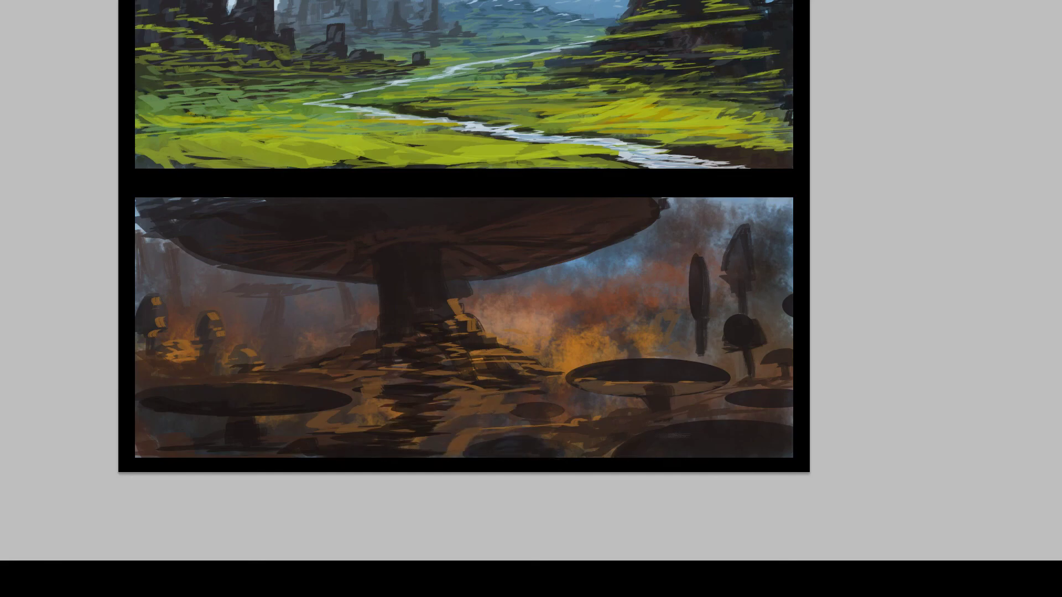
# Paint clusters of small rounded dark mushroom caps across the lower-right foreground.
pyautogui.moveTo(694, 412); pyautogui.dragTo(700, 405)
pyautogui.moveTo(510, 408); pyautogui.dragTo(501, 413)
pyautogui.moveTo(533, 416)
pyautogui.mouseDown()
pyautogui.moveTo(539, 426)
pyautogui.moveTo(505, 437)
pyautogui.moveTo(569, 428)
pyautogui.mouseUp()
pyautogui.moveTo(570, 423); pyautogui.dragTo(610, 422)
pyautogui.moveTo(606, 418); pyautogui.dragTo(637, 410)
pyautogui.moveTo(572, 436); pyautogui.dragTo(607, 432)
pyautogui.moveTo(621, 425); pyautogui.dragTo(651, 414)
pyautogui.moveTo(585, 443); pyautogui.dragTo(604, 445)
pyautogui.moveTo(560, 454); pyautogui.dragTo(594, 448)
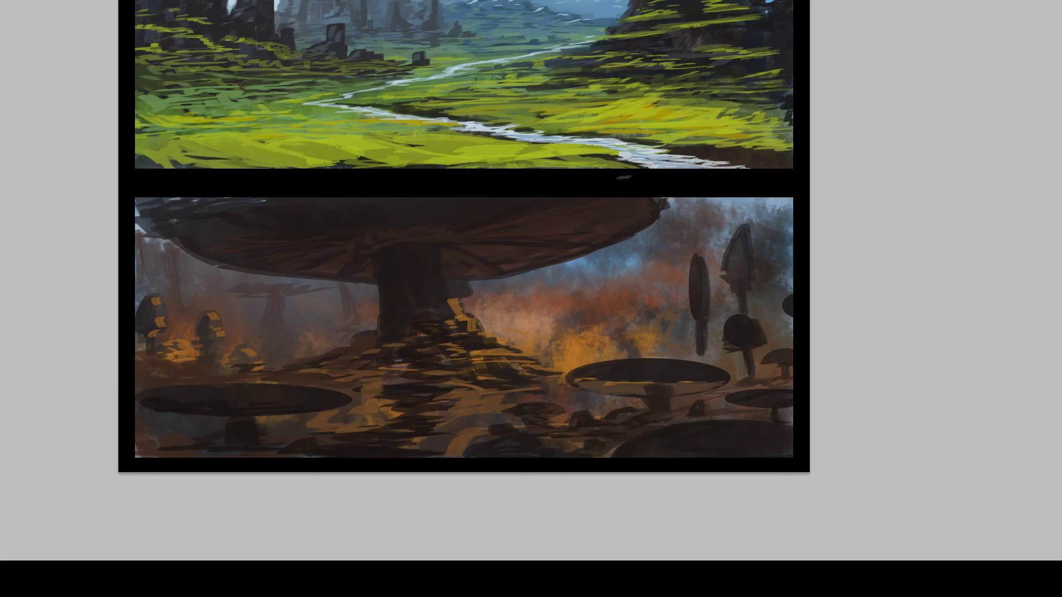
# Reshape the slender mushroom at right with a wider pointed cap and thicker stem, undoing the last stroke.
pyautogui.moveTo(692, 290); pyautogui.dragTo(689, 318)
pyautogui.moveTo(709, 275); pyautogui.dragTo(711, 316)
pyautogui.moveTo(695, 324); pyautogui.dragTo(701, 352)
pyautogui.moveTo(684, 343); pyautogui.dragTo(697, 339)
pyautogui.hotkey('ctrl', 'z')
# Paint flat blue sky behind the giant cap's right side, carving a rocky skyline out of the orange haze.
pyautogui.moveTo(615, 264); pyautogui.dragTo(529, 281)
pyautogui.moveTo(587, 262)
pyautogui.mouseDown()
pyautogui.moveTo(617, 253)
pyautogui.moveTo(680, 200)
pyautogui.mouseUp()
pyautogui.moveTo(680, 206)
pyautogui.mouseDown()
pyautogui.moveTo(705, 201)
pyautogui.moveTo(678, 230)
pyautogui.mouseUp()
pyautogui.moveTo(621, 262); pyautogui.dragTo(644, 245)
pyautogui.moveTo(642, 251)
pyautogui.mouseDown()
pyautogui.moveTo(691, 222)
pyautogui.moveTo(702, 246)
pyautogui.mouseUp()
pyautogui.moveTo(701, 227); pyautogui.dragTo(722, 208)
pyautogui.moveTo(718, 207); pyautogui.dragTo(791, 198)
pyautogui.moveTo(756, 214); pyautogui.dragTo(788, 208)
pyautogui.moveTo(692, 214); pyautogui.dragTo(691, 230)
pyautogui.moveTo(686, 229); pyautogui.dragTo(625, 294)
pyautogui.moveTo(626, 270)
pyautogui.mouseDown()
pyautogui.moveTo(586, 271)
pyautogui.moveTo(609, 293)
pyautogui.mouseUp()
pyautogui.moveTo(570, 278); pyautogui.dragTo(604, 275)
pyautogui.moveTo(541, 284)
pyautogui.mouseDown()
pyautogui.moveTo(583, 278)
pyautogui.moveTo(607, 298)
pyautogui.moveTo(478, 282)
pyautogui.moveTo(553, 279)
pyautogui.mouseUp()
# Sample a color near the giant cap's edge and fill out its upper-left rim with solid dark strokes.
pyautogui.keyDown('alt'); pyautogui.click(571, 265); pyautogui.keyUp('alt')
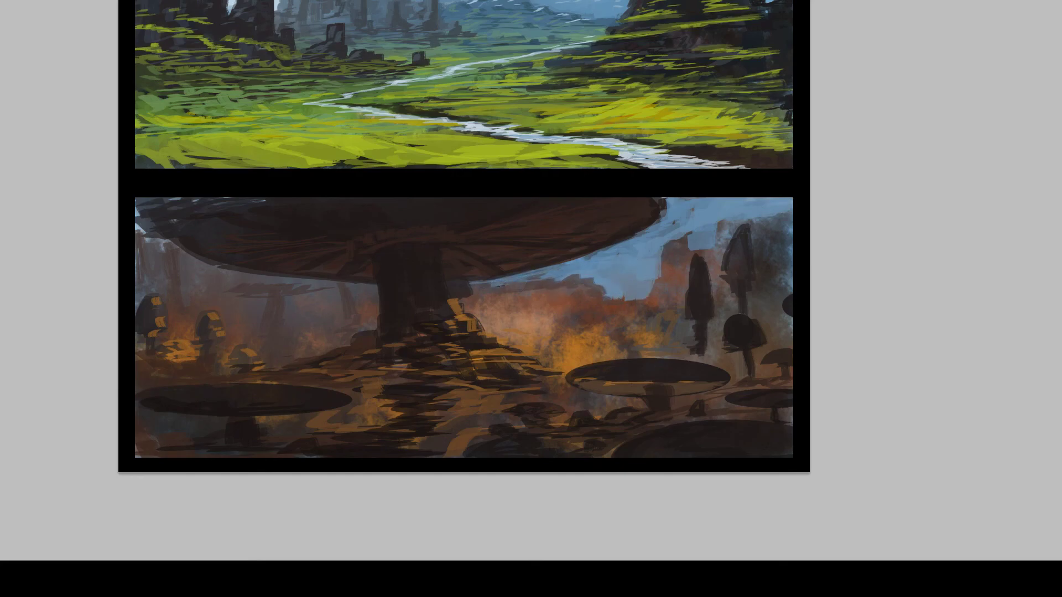
pyautogui.moveTo(138, 208); pyautogui.dragTo(188, 249)
pyautogui.moveTo(137, 207); pyautogui.dragTo(264, 199)
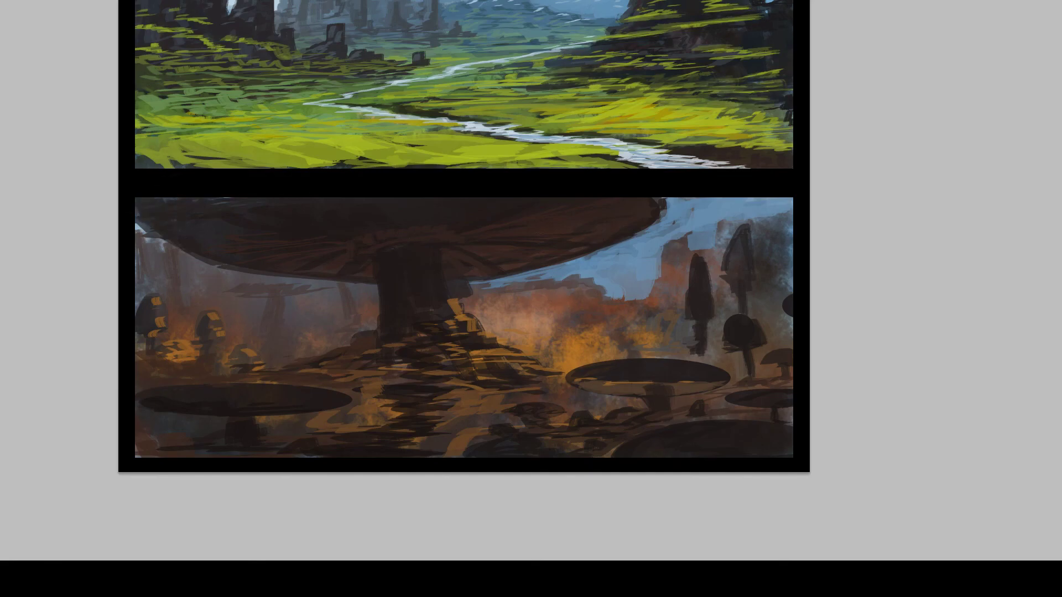
# Paint thin reddish-brown gill lines radiating under the giant cap from the stem, and haze the right-hand background in soft blue.
pyautogui.moveTo(349, 245); pyautogui.dragTo(368, 253)
pyautogui.moveTo(443, 242); pyautogui.dragTo(471, 241)
pyautogui.moveTo(416, 228)
pyautogui.mouseDown()
pyautogui.moveTo(468, 231)
pyautogui.moveTo(465, 256)
pyautogui.mouseUp()
pyautogui.moveTo(476, 262); pyautogui.dragTo(502, 277)
pyautogui.moveTo(462, 247); pyautogui.dragTo(517, 273)
pyautogui.moveTo(500, 251); pyautogui.dragTo(523, 256)
pyautogui.moveTo(492, 249); pyautogui.dragTo(574, 256)
pyautogui.moveTo(477, 264); pyautogui.dragTo(489, 267)
pyautogui.moveTo(497, 278); pyautogui.dragTo(517, 276)
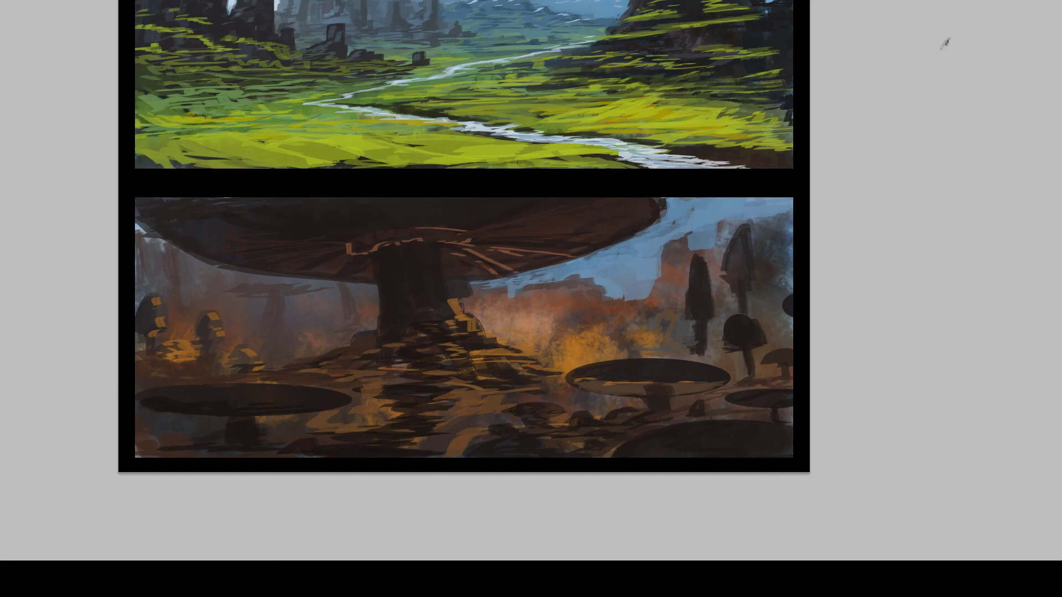
pyautogui.moveTo(694, 232)
pyautogui.mouseDown()
pyautogui.moveTo(603, 260)
pyautogui.moveTo(669, 337)
pyautogui.mouseUp()
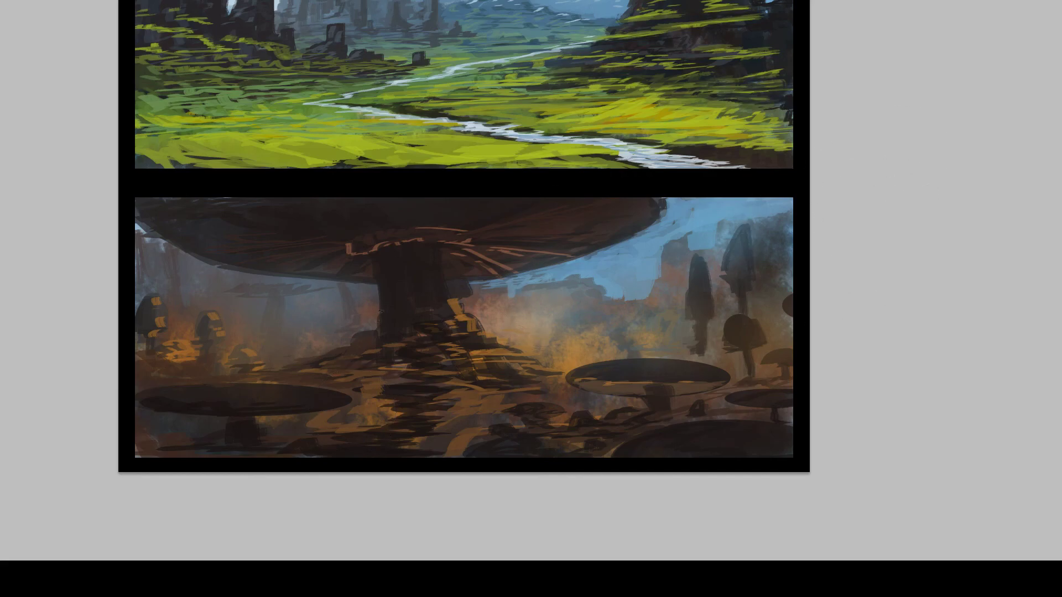
# Darken the giant stem's edge, add more radiating gills under the cap, and build up the reddish ring around the stem's top.
pyautogui.moveTo(380, 298); pyautogui.dragTo(374, 331)
pyautogui.moveTo(390, 241); pyautogui.dragTo(453, 236)
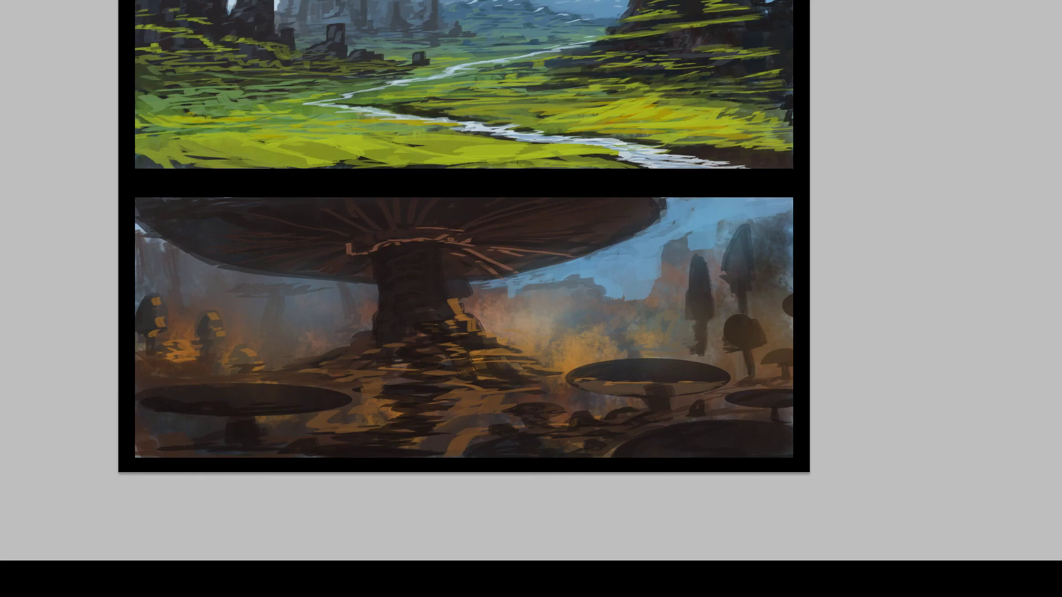
pyautogui.moveTo(348, 246)
pyautogui.mouseDown()
pyautogui.moveTo(391, 253)
pyautogui.moveTo(378, 241)
pyautogui.mouseUp()
pyautogui.moveTo(389, 238)
pyautogui.mouseDown()
pyautogui.moveTo(458, 239)
pyautogui.moveTo(390, 247)
pyautogui.moveTo(456, 247)
pyautogui.mouseUp()
pyautogui.moveTo(367, 244); pyautogui.dragTo(467, 243)
pyautogui.moveTo(460, 244); pyautogui.dragTo(451, 255)
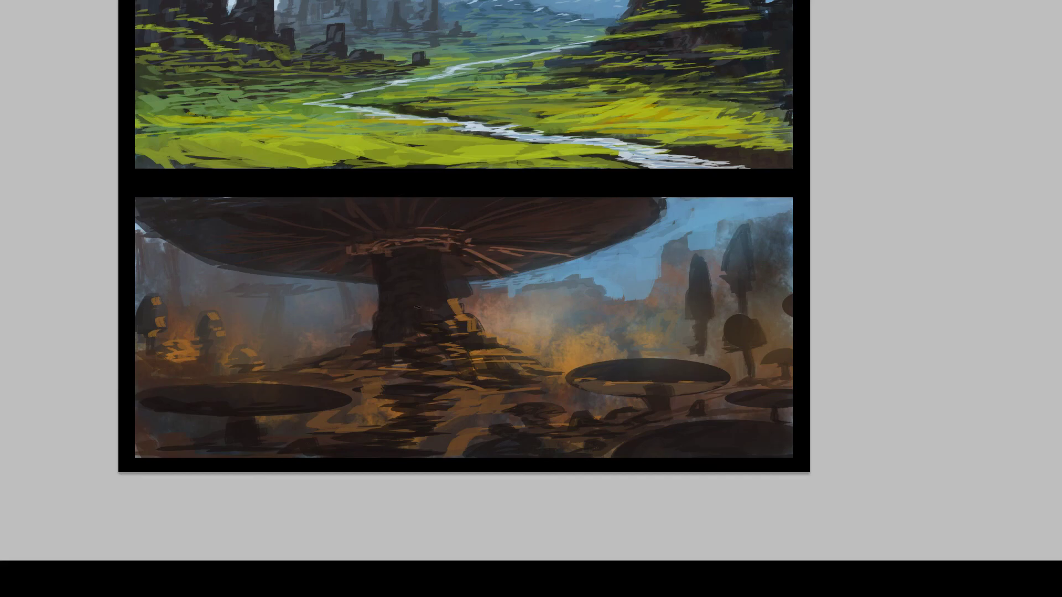
# Cover the orange highlights beside the giant stem's base with dark, jagged rocky strokes on both sides.
pyautogui.moveTo(449, 298); pyautogui.dragTo(457, 306)
pyautogui.moveTo(448, 303)
pyautogui.mouseDown()
pyautogui.moveTo(474, 299)
pyautogui.moveTo(452, 287)
pyautogui.mouseUp()
pyautogui.moveTo(466, 291)
pyautogui.mouseDown()
pyautogui.moveTo(452, 294)
pyautogui.moveTo(451, 276)
pyautogui.moveTo(479, 331)
pyautogui.moveTo(501, 335)
pyautogui.mouseUp()
pyautogui.moveTo(370, 316)
pyautogui.mouseDown()
pyautogui.moveTo(304, 365)
pyautogui.moveTo(244, 376)
pyautogui.mouseUp()
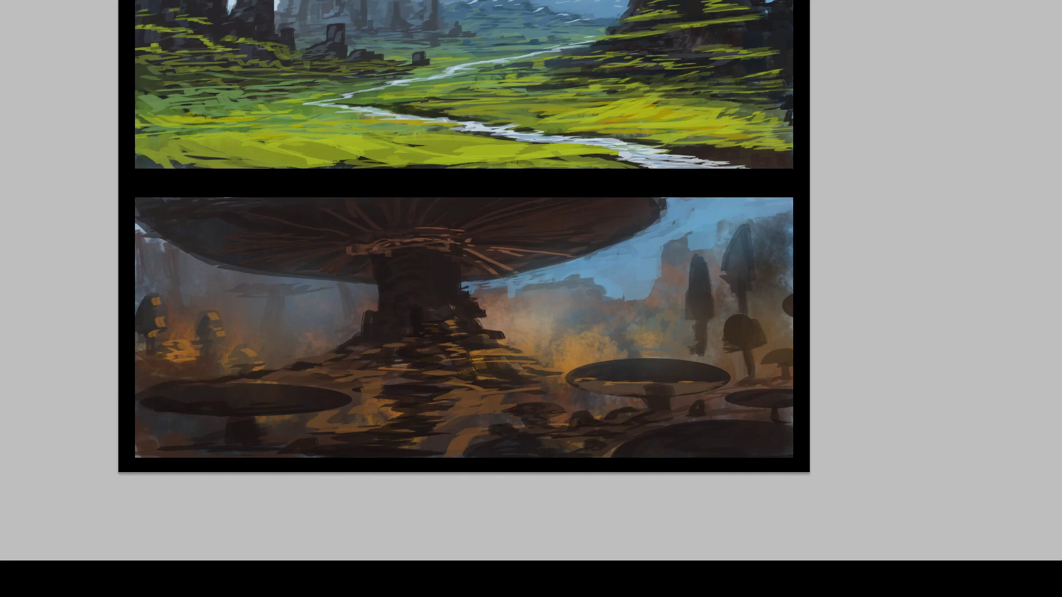
# Brush blue-gray distant landforms into the orange haze between the giant stem and the right-hand mushrooms.
pyautogui.moveTo(466, 310)
pyautogui.mouseDown()
pyautogui.moveTo(580, 283)
pyautogui.moveTo(521, 322)
pyautogui.mouseUp()
pyautogui.moveTo(573, 293); pyautogui.dragTo(534, 314)
pyautogui.moveTo(554, 309)
pyautogui.mouseDown()
pyautogui.moveTo(530, 322)
pyautogui.moveTo(596, 339)
pyautogui.mouseUp()
pyautogui.moveTo(566, 338); pyautogui.dragTo(612, 344)
pyautogui.moveTo(600, 304); pyautogui.dragTo(607, 293)
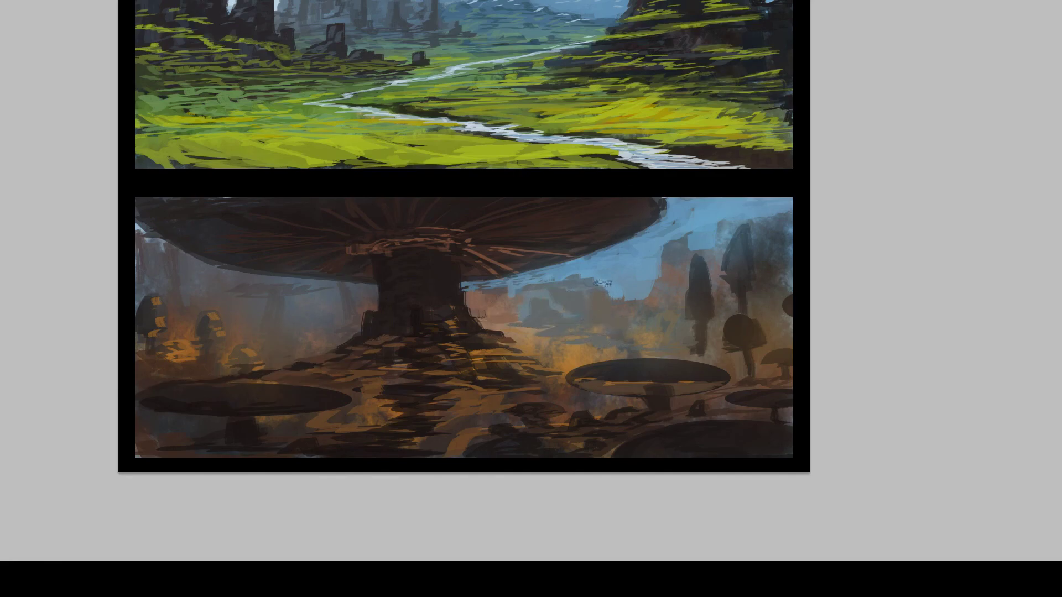
# Paint small blue-gray tree and rock silhouettes in the distance and break up the skyline below the cap's right side.
pyautogui.moveTo(612, 329); pyautogui.dragTo(612, 345)
pyautogui.moveTo(579, 335); pyautogui.dragTo(634, 328)
pyautogui.moveTo(613, 330)
pyautogui.mouseDown()
pyautogui.moveTo(646, 316)
pyautogui.moveTo(613, 324)
pyautogui.mouseUp()
pyautogui.click(609, 313)
pyautogui.moveTo(604, 287); pyautogui.dragTo(624, 289)
pyautogui.moveTo(623, 273)
pyautogui.mouseDown()
pyautogui.moveTo(617, 296)
pyautogui.moveTo(611, 283)
pyautogui.moveTo(632, 272)
pyautogui.mouseUp()
pyautogui.moveTo(629, 289); pyautogui.dragTo(633, 297)
pyautogui.moveTo(575, 275)
pyautogui.mouseDown()
pyautogui.moveTo(599, 278)
pyautogui.moveTo(547, 281)
pyautogui.mouseUp()
pyautogui.moveTo(548, 281); pyautogui.dragTo(527, 283)
pyautogui.moveTo(666, 239)
pyautogui.mouseDown()
pyautogui.moveTo(697, 234)
pyautogui.moveTo(667, 235)
pyautogui.moveTo(692, 225)
pyautogui.mouseUp()
pyautogui.moveTo(658, 279)
pyautogui.mouseDown()
pyautogui.moveTo(661, 238)
pyautogui.moveTo(649, 292)
pyautogui.mouseUp()
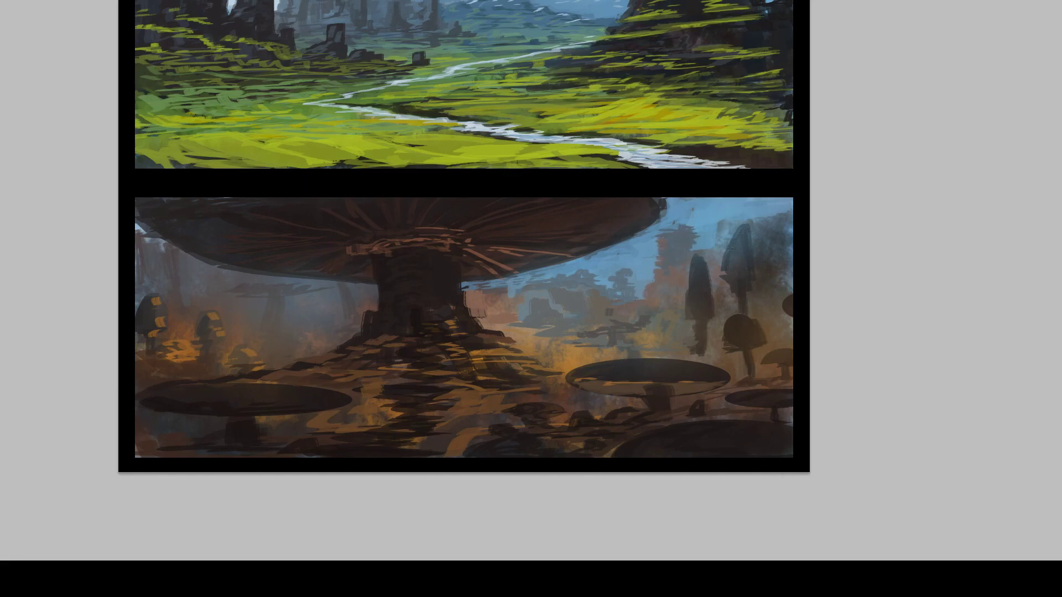
# Repaint the tall pointed mushroom at right in solid dark brown, and add ground strokes and a small mushroom at the edge.
pyautogui.moveTo(731, 255); pyautogui.dragTo(724, 290)
pyautogui.moveTo(724, 265)
pyautogui.mouseDown()
pyautogui.moveTo(737, 238)
pyautogui.moveTo(751, 286)
pyautogui.moveTo(752, 263)
pyautogui.mouseUp()
pyautogui.moveTo(734, 277); pyautogui.dragTo(740, 245)
pyautogui.moveTo(696, 352); pyautogui.dragTo(686, 357)
pyautogui.moveTo(708, 342); pyautogui.dragTo(724, 344)
pyautogui.moveTo(724, 354)
pyautogui.mouseDown()
pyautogui.moveTo(742, 358)
pyautogui.moveTo(690, 360)
pyautogui.mouseUp()
pyautogui.moveTo(734, 354)
pyautogui.mouseDown()
pyautogui.moveTo(756, 352)
pyautogui.moveTo(787, 345)
pyautogui.mouseUp()
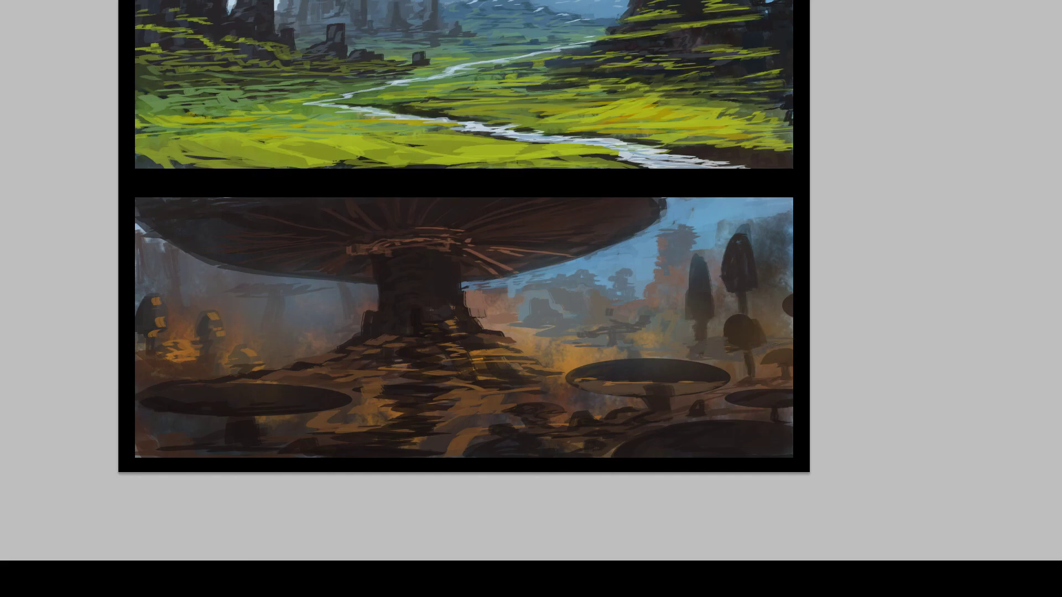
pyautogui.moveTo(728, 367)
pyautogui.mouseDown()
pyautogui.moveTo(768, 377)
pyautogui.moveTo(739, 394)
pyautogui.mouseUp()
pyautogui.moveTo(766, 311); pyautogui.dragTo(787, 297)
pyautogui.moveTo(774, 317); pyautogui.dragTo(790, 306)
# Scatter small dark rocks and horizontal ground strokes across the center and lower-left foreground.
pyautogui.moveTo(530, 406)
pyautogui.mouseDown()
pyautogui.moveTo(501, 409)
pyautogui.moveTo(462, 455)
pyautogui.mouseUp()
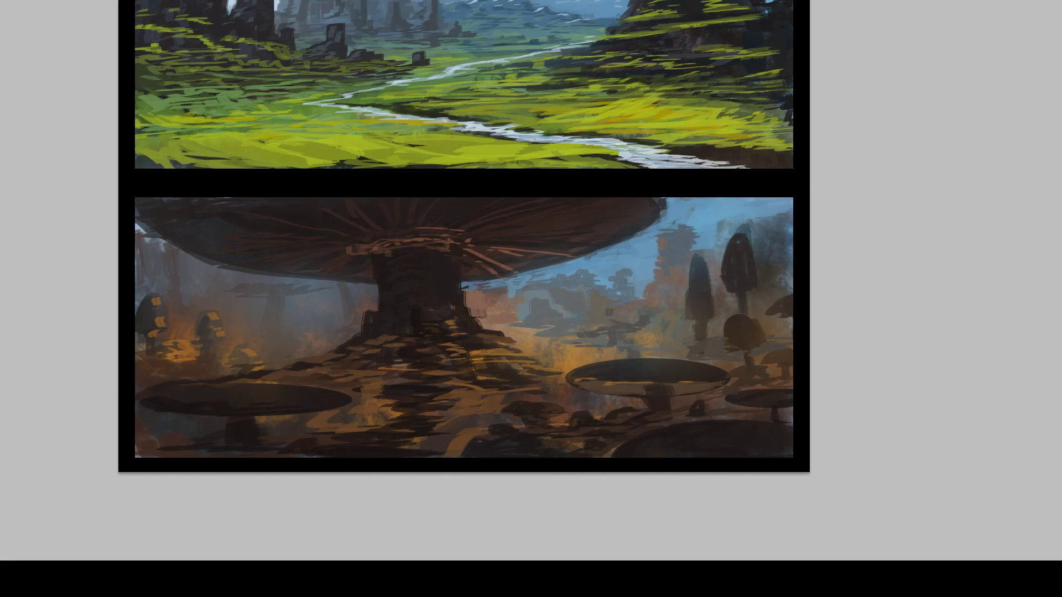
pyautogui.moveTo(432, 395); pyautogui.dragTo(452, 400)
pyautogui.moveTo(446, 426); pyautogui.dragTo(463, 429)
pyautogui.moveTo(432, 450); pyautogui.dragTo(456, 447)
pyautogui.moveTo(357, 409); pyautogui.dragTo(376, 411)
pyautogui.moveTo(338, 382); pyautogui.dragTo(353, 388)
pyautogui.moveTo(285, 368); pyautogui.dragTo(298, 360)
pyautogui.moveTo(311, 380); pyautogui.dragTo(327, 375)
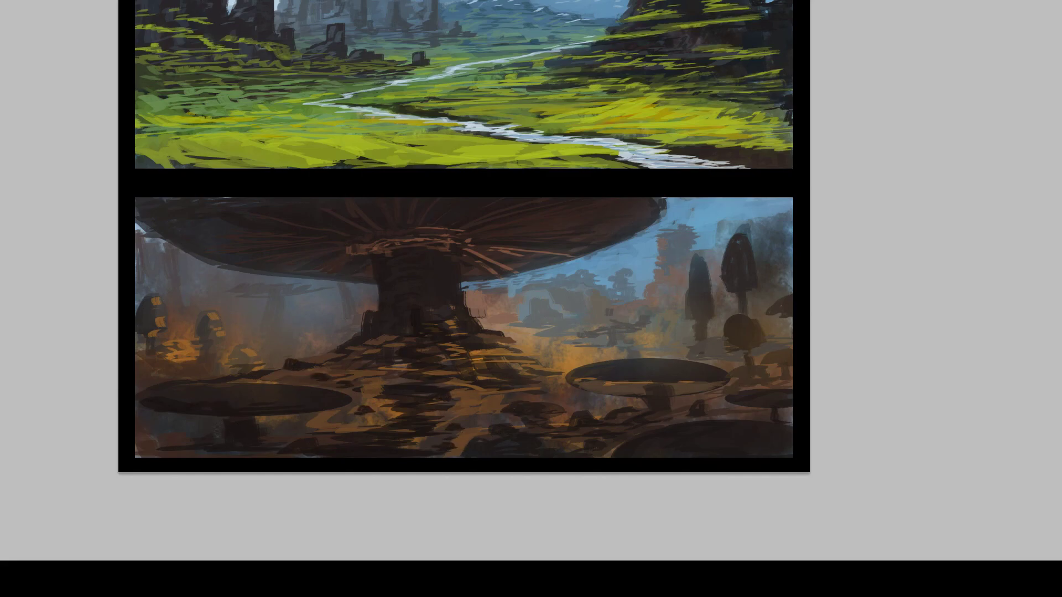
pyautogui.moveTo(297, 420)
pyautogui.mouseDown()
pyautogui.moveTo(260, 441)
pyautogui.moveTo(179, 442)
pyautogui.mouseUp()
pyautogui.moveTo(174, 442)
pyautogui.mouseDown()
pyautogui.moveTo(138, 451)
pyautogui.moveTo(244, 452)
pyautogui.mouseUp()
pyautogui.moveTo(410, 450); pyautogui.dragTo(451, 437)
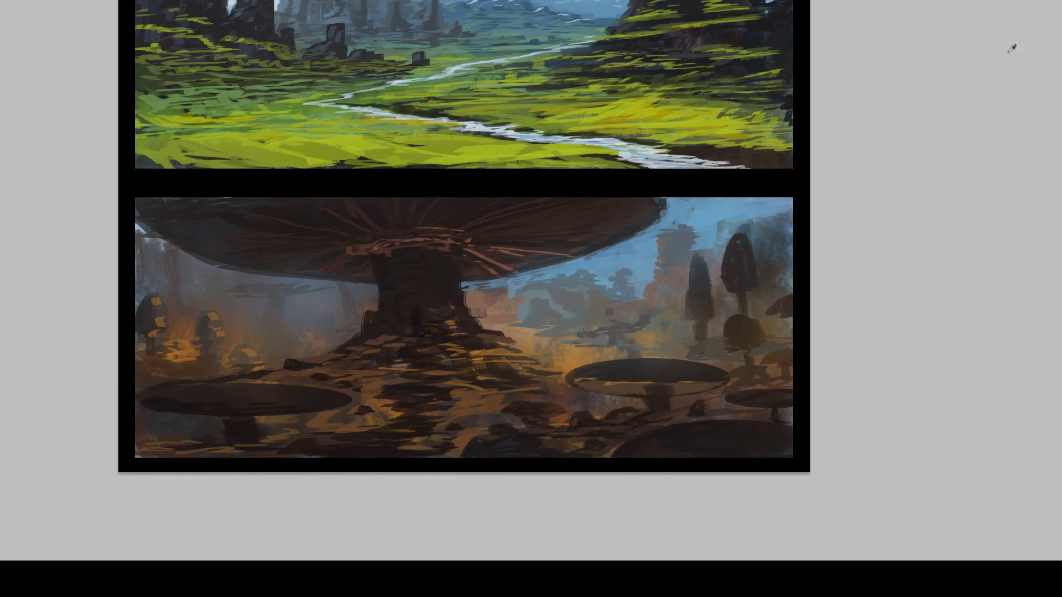
# Dab yellow-green moss onto the rocky mound's slopes and up the left side of the giant stem.
pyautogui.moveTo(493, 389); pyautogui.dragTo(515, 396)
pyautogui.moveTo(511, 391)
pyautogui.mouseDown()
pyautogui.moveTo(464, 399)
pyautogui.moveTo(482, 394)
pyautogui.mouseUp()
pyautogui.moveTo(483, 398)
pyautogui.mouseDown()
pyautogui.moveTo(447, 392)
pyautogui.moveTo(483, 403)
pyautogui.moveTo(462, 410)
pyautogui.moveTo(488, 394)
pyautogui.mouseUp()
pyautogui.moveTo(457, 348); pyautogui.dragTo(469, 355)
pyautogui.moveTo(464, 356); pyautogui.dragTo(474, 361)
pyautogui.moveTo(487, 366); pyautogui.dragTo(514, 373)
pyautogui.moveTo(537, 384); pyautogui.dragTo(492, 389)
pyautogui.moveTo(388, 348); pyautogui.dragTo(289, 374)
pyautogui.moveTo(383, 327)
pyautogui.mouseDown()
pyautogui.moveTo(359, 336)
pyautogui.moveTo(364, 321)
pyautogui.mouseUp()
pyautogui.moveTo(386, 327); pyautogui.dragTo(406, 334)
pyautogui.moveTo(410, 313); pyautogui.dragTo(377, 325)
pyautogui.moveTo(397, 305); pyautogui.dragTo(382, 318)
pyautogui.moveTo(407, 303); pyautogui.dragTo(384, 295)
pyautogui.moveTo(390, 284)
pyautogui.mouseDown()
pyautogui.moveTo(381, 288)
pyautogui.moveTo(428, 255)
pyautogui.mouseUp()
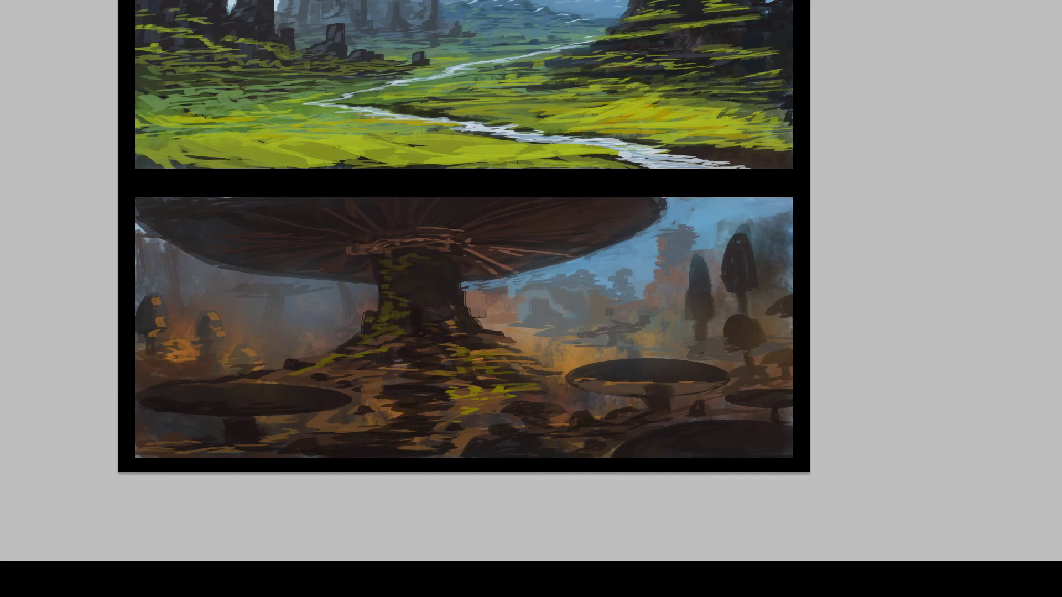
# Extend the moss strokes along the mound's right slope and cover the orange haze beside the stem with blue-gray.
pyautogui.moveTo(455, 402); pyautogui.dragTo(470, 389)
pyautogui.moveTo(456, 422)
pyautogui.mouseDown()
pyautogui.moveTo(497, 414)
pyautogui.moveTo(534, 380)
pyautogui.mouseUp()
pyautogui.moveTo(510, 344); pyautogui.dragTo(564, 369)
pyautogui.moveTo(545, 372); pyautogui.dragTo(571, 368)
pyautogui.moveTo(493, 295); pyautogui.dragTo(514, 319)
pyautogui.moveTo(487, 293)
pyautogui.mouseDown()
pyautogui.moveTo(478, 317)
pyautogui.moveTo(501, 288)
pyautogui.mouseUp()
pyautogui.moveTo(477, 288)
pyautogui.mouseDown()
pyautogui.moveTo(506, 286)
pyautogui.moveTo(533, 333)
pyautogui.mouseUp()
pyautogui.moveTo(531, 334)
pyautogui.mouseDown()
pyautogui.moveTo(597, 358)
pyautogui.moveTo(558, 364)
pyautogui.mouseUp()
pyautogui.moveTo(565, 366); pyautogui.dragTo(575, 365)
# Paint small hazy mushrooms and ground strokes in the middle distance between the giant stem and the right-hand mushrooms.
pyautogui.moveTo(693, 342); pyautogui.dragTo(645, 352)
pyautogui.moveTo(652, 355)
pyautogui.mouseDown()
pyautogui.moveTo(681, 357)
pyautogui.moveTo(617, 342)
pyautogui.moveTo(651, 337)
pyautogui.mouseUp()
pyautogui.moveTo(581, 329); pyautogui.dragTo(585, 348)
pyautogui.moveTo(605, 314); pyautogui.dragTo(604, 345)
pyautogui.moveTo(549, 343); pyautogui.dragTo(593, 352)
pyautogui.moveTo(607, 355); pyautogui.dragTo(622, 354)
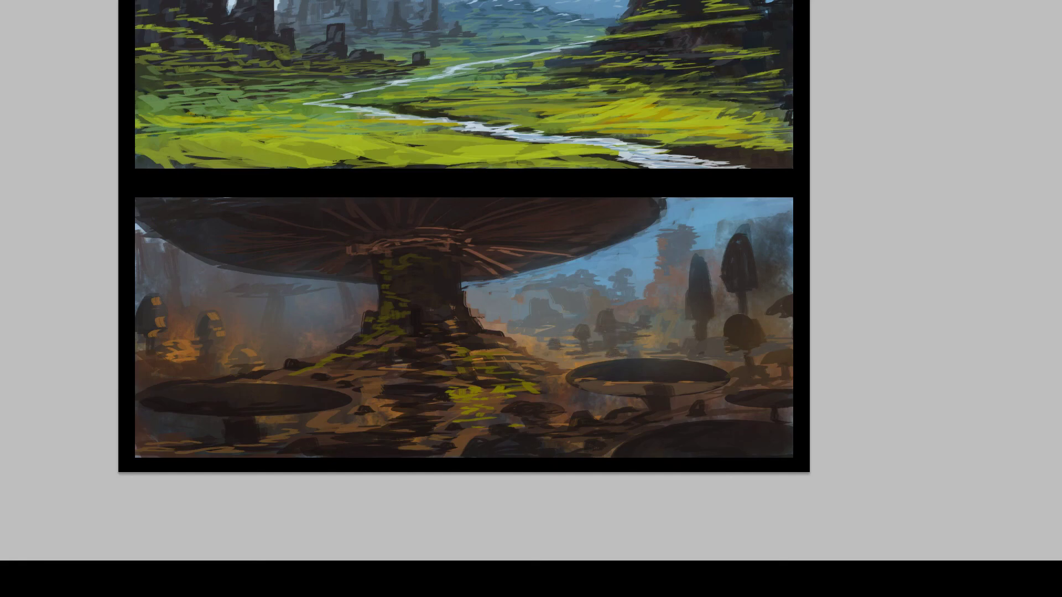
pyautogui.moveTo(660, 334)
pyautogui.mouseDown()
pyautogui.moveTo(652, 342)
pyautogui.moveTo(671, 326)
pyautogui.mouseUp()
pyautogui.moveTo(671, 328); pyautogui.dragTo(643, 348)
pyautogui.moveTo(674, 343); pyautogui.dragTo(682, 344)
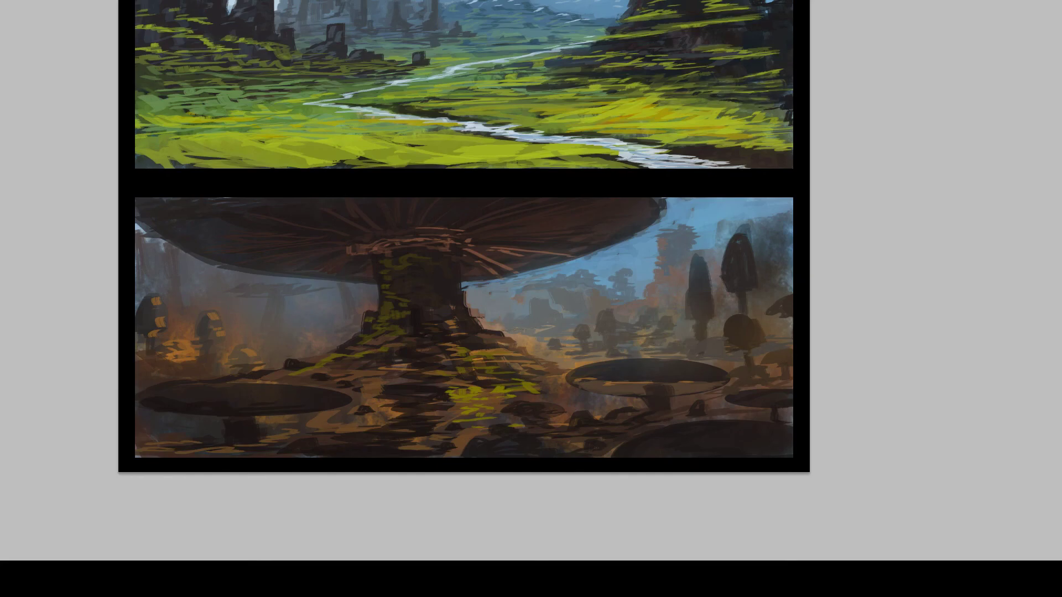
pyautogui.moveTo(634, 348); pyautogui.dragTo(656, 346)
# Add small dark rocks along the outlines of the mound on both sides of the giant stem's base.
pyautogui.moveTo(570, 358); pyautogui.dragTo(555, 361)
pyautogui.moveTo(496, 326); pyautogui.dragTo(544, 359)
pyautogui.moveTo(326, 349); pyautogui.dragTo(332, 354)
pyautogui.moveTo(361, 320); pyautogui.dragTo(359, 330)
pyautogui.moveTo(321, 363); pyautogui.dragTo(333, 359)
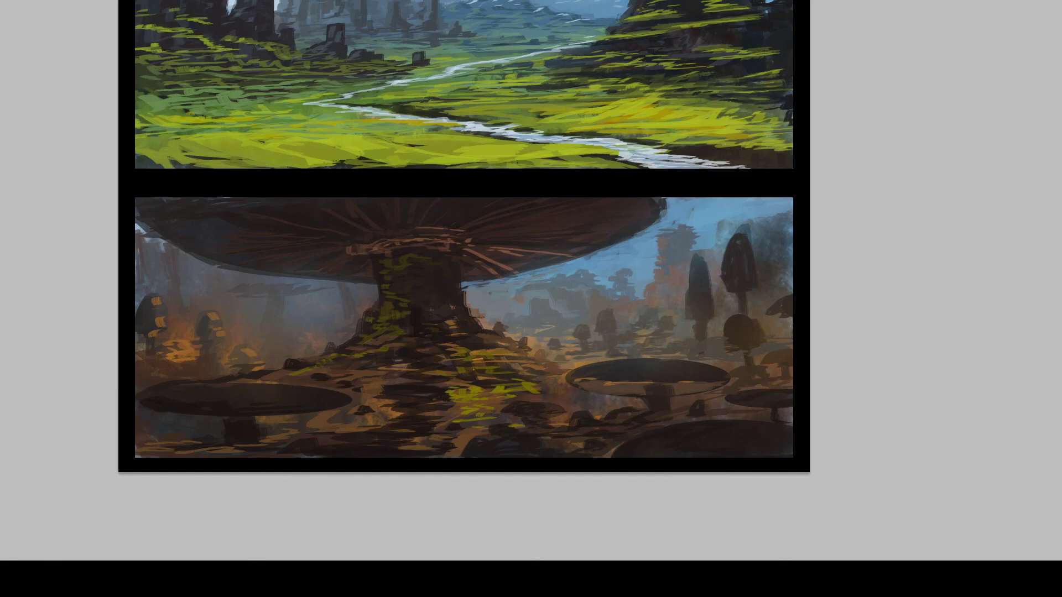
# Work muted green and dark strokes into the mound below the giant stem to blend the moss with the rocks.
pyautogui.moveTo(394, 339); pyautogui.dragTo(407, 337)
pyautogui.moveTo(377, 389); pyautogui.dragTo(402, 391)
pyautogui.moveTo(560, 380); pyautogui.dragTo(528, 391)
pyautogui.moveTo(474, 352); pyautogui.dragTo(497, 355)
pyautogui.moveTo(512, 365)
pyautogui.mouseDown()
pyautogui.moveTo(530, 370)
pyautogui.moveTo(520, 346)
pyautogui.mouseUp()
pyautogui.moveTo(514, 355); pyautogui.dragTo(532, 357)
# Fill out the small left-hand mushroom's dark cap and rework the hazy background shapes under the giant cap's left side.
pyautogui.moveTo(198, 318)
pyautogui.mouseDown()
pyautogui.moveTo(189, 347)
pyautogui.moveTo(230, 364)
pyautogui.moveTo(173, 358)
pyautogui.moveTo(184, 349)
pyautogui.mouseUp()
pyautogui.moveTo(164, 241)
pyautogui.mouseDown()
pyautogui.moveTo(146, 250)
pyautogui.moveTo(136, 283)
pyautogui.mouseUp()
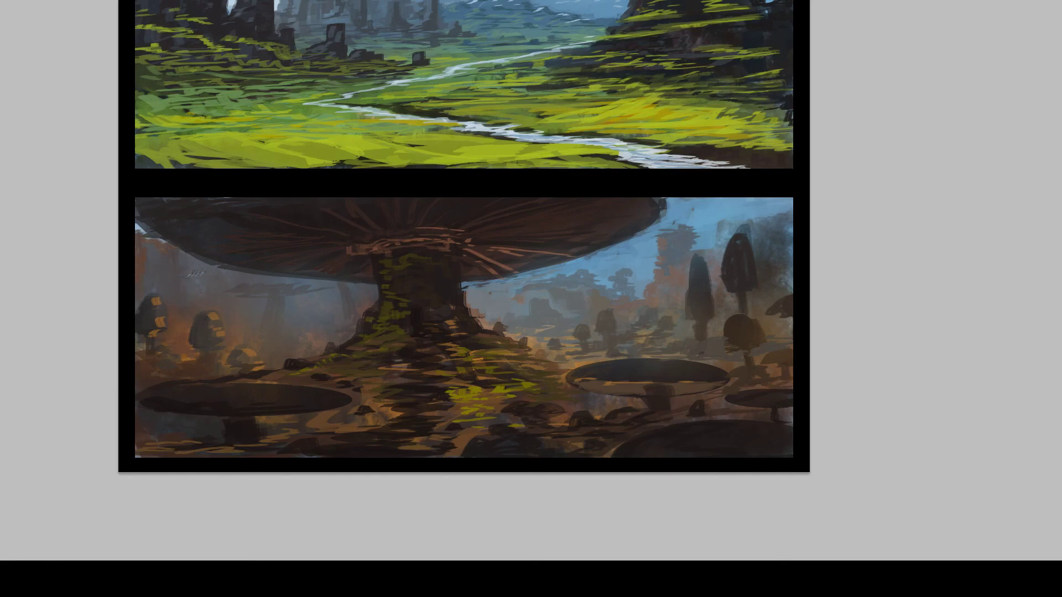
pyautogui.moveTo(212, 278); pyautogui.dragTo(193, 270)
pyautogui.moveTo(294, 287)
pyautogui.mouseDown()
pyautogui.moveTo(334, 284)
pyautogui.moveTo(282, 280)
pyautogui.mouseUp()
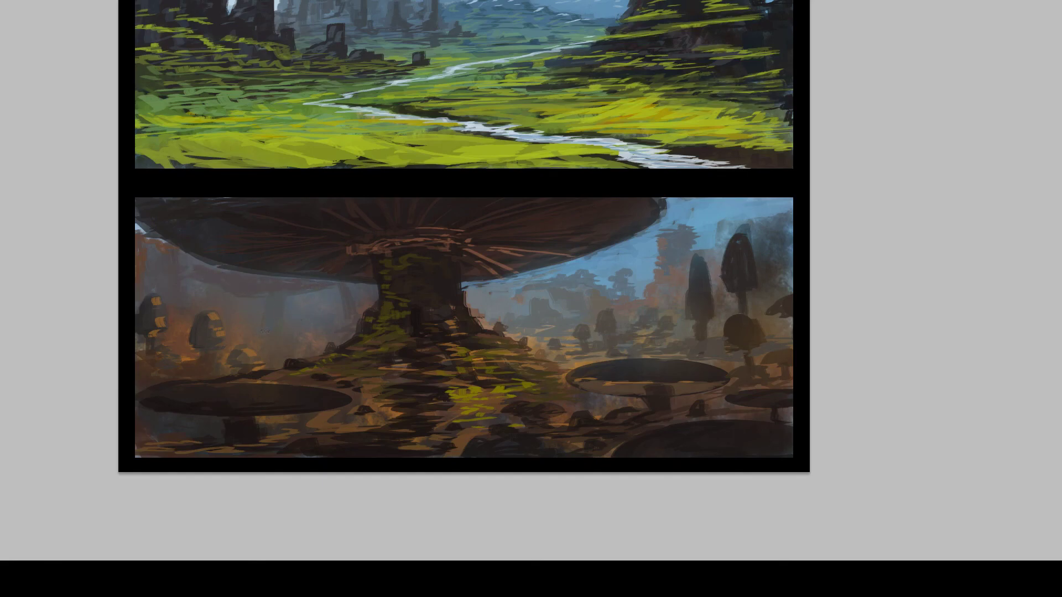
# Add small faint mushroom caps in the haze to the left of the giant stem.
pyautogui.moveTo(305, 320); pyautogui.dragTo(313, 323)
pyautogui.moveTo(289, 337); pyautogui.dragTo(316, 347)
pyautogui.moveTo(262, 332); pyautogui.dragTo(276, 335)
pyautogui.moveTo(232, 328); pyautogui.dragTo(242, 334)
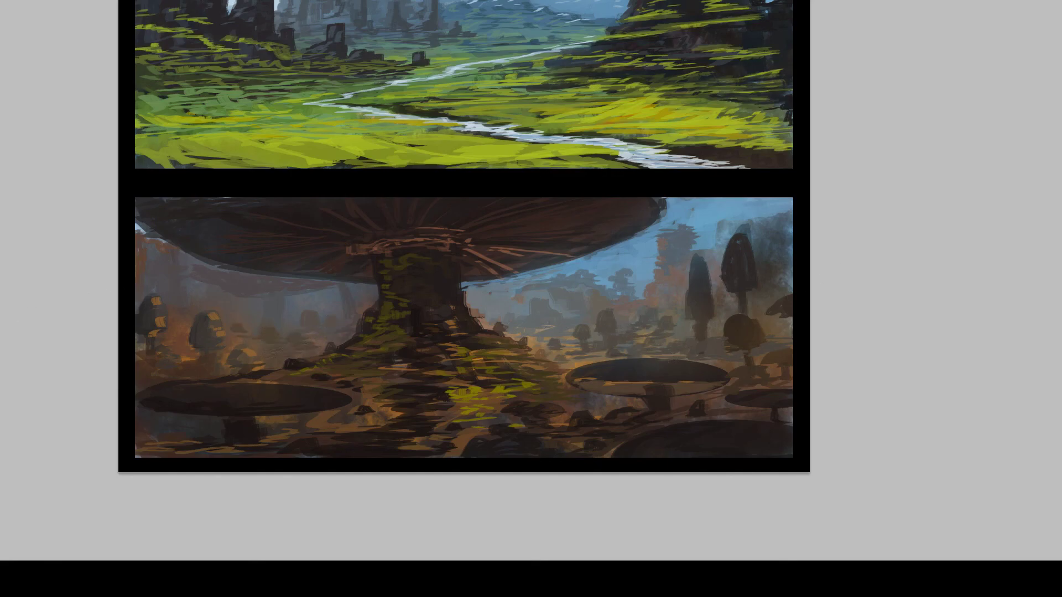
# Paint dark rocks and ground strokes along the lower-left foreground and up toward the mound.
pyautogui.moveTo(162, 362)
pyautogui.mouseDown()
pyautogui.moveTo(180, 362)
pyautogui.moveTo(176, 371)
pyautogui.mouseUp()
pyautogui.moveTo(197, 376)
pyautogui.mouseDown()
pyautogui.moveTo(215, 376)
pyautogui.moveTo(141, 377)
pyautogui.mouseUp()
pyautogui.moveTo(174, 441)
pyautogui.mouseDown()
pyautogui.moveTo(186, 444)
pyautogui.moveTo(159, 441)
pyautogui.mouseUp()
pyautogui.moveTo(175, 455); pyautogui.dragTo(247, 454)
pyautogui.moveTo(306, 441)
pyautogui.mouseDown()
pyautogui.moveTo(315, 447)
pyautogui.moveTo(292, 444)
pyautogui.mouseUp()
pyautogui.moveTo(294, 456); pyautogui.dragTo(380, 450)
pyautogui.moveTo(375, 454); pyautogui.dragTo(409, 436)
pyautogui.moveTo(406, 390)
pyautogui.mouseDown()
pyautogui.moveTo(432, 385)
pyautogui.moveTo(431, 365)
pyautogui.mouseUp()
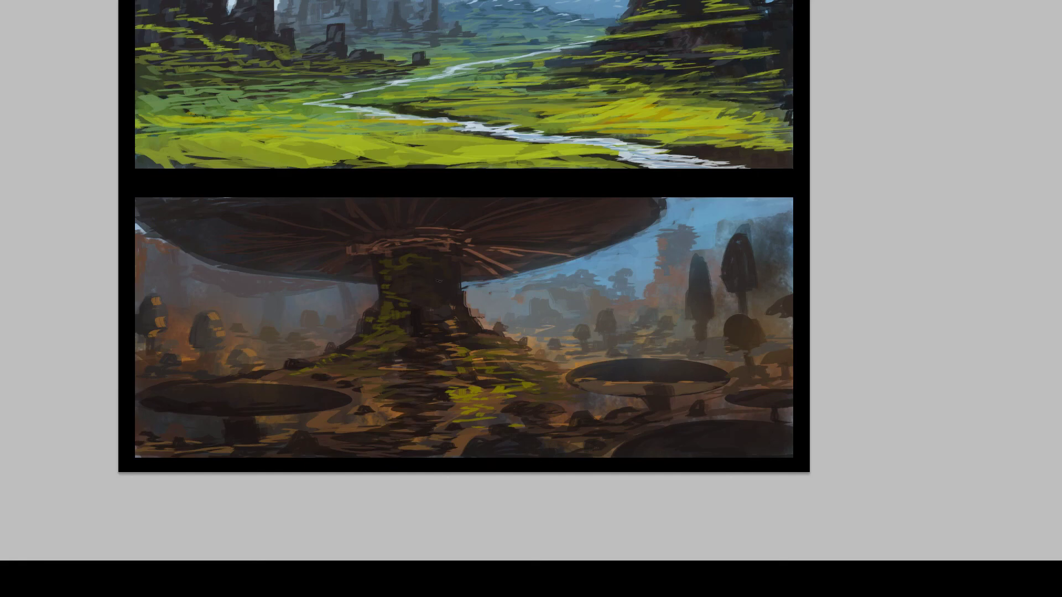
# Brighten the sky beside the giant stem with blue and streak pale clouds across it to the upper-right corner.
pyautogui.moveTo(467, 305); pyautogui.dragTo(559, 277)
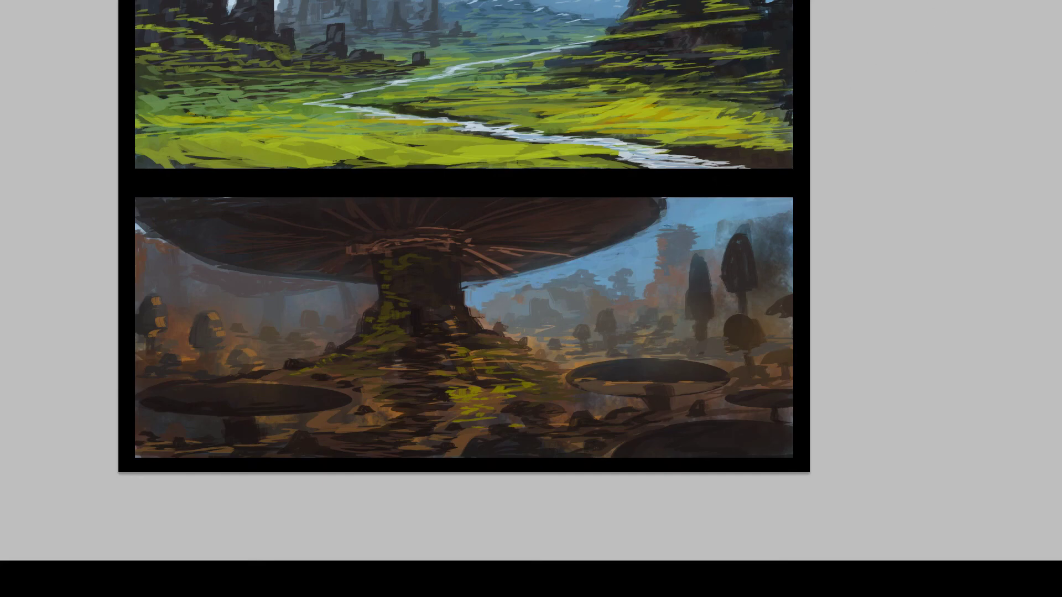
pyautogui.moveTo(686, 259); pyautogui.dragTo(606, 261)
pyautogui.moveTo(569, 271); pyautogui.dragTo(530, 276)
pyautogui.moveTo(598, 308)
pyautogui.mouseDown()
pyautogui.moveTo(517, 312)
pyautogui.moveTo(611, 302)
pyautogui.moveTo(492, 316)
pyautogui.mouseUp()
pyautogui.moveTo(620, 258); pyautogui.dragTo(586, 265)
pyautogui.moveTo(597, 268); pyautogui.dragTo(483, 287)
pyautogui.moveTo(644, 271); pyautogui.dragTo(555, 282)
pyautogui.moveTo(655, 280); pyautogui.dragTo(488, 306)
pyautogui.moveTo(750, 226); pyautogui.dragTo(700, 232)
pyautogui.moveTo(792, 214)
pyautogui.mouseDown()
pyautogui.moveTo(705, 223)
pyautogui.moveTo(731, 215)
pyautogui.mouseUp()
pyautogui.moveTo(771, 208); pyautogui.dragTo(741, 215)
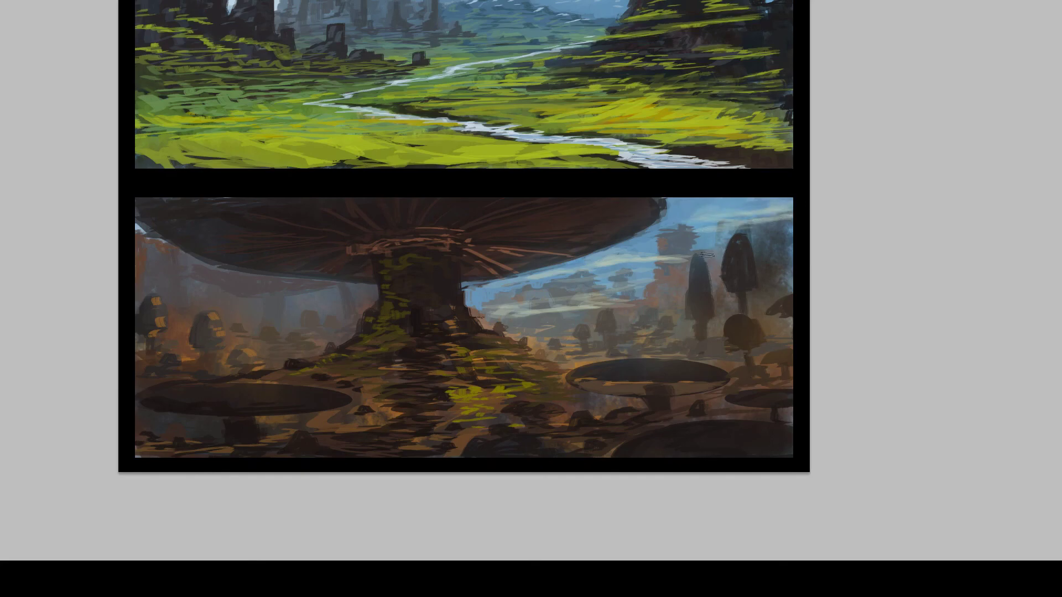
# Paint a blue-gray cliff with a bumpy, rounded top and textured face behind the tall mushroom at the upper right.
pyautogui.moveTo(762, 259); pyautogui.dragTo(759, 224)
pyautogui.moveTo(770, 277); pyautogui.dragTo(771, 261)
pyautogui.moveTo(765, 223)
pyautogui.mouseDown()
pyautogui.moveTo(765, 270)
pyautogui.moveTo(788, 225)
pyautogui.mouseUp()
pyautogui.moveTo(747, 243)
pyautogui.mouseDown()
pyautogui.moveTo(762, 219)
pyautogui.moveTo(779, 217)
pyautogui.mouseUp()
pyautogui.moveTo(764, 254); pyautogui.dragTo(764, 283)
pyautogui.moveTo(771, 221); pyautogui.dragTo(785, 213)
pyautogui.moveTo(780, 203); pyautogui.dragTo(756, 219)
pyautogui.moveTo(755, 223)
pyautogui.mouseDown()
pyautogui.moveTo(721, 230)
pyautogui.moveTo(718, 242)
pyautogui.mouseUp()
pyautogui.moveTo(730, 236)
pyautogui.mouseDown()
pyautogui.moveTo(716, 249)
pyautogui.moveTo(717, 238)
pyautogui.mouseUp()
pyautogui.moveTo(729, 224); pyautogui.dragTo(743, 222)
pyautogui.moveTo(781, 209); pyautogui.dragTo(788, 218)
pyautogui.moveTo(721, 234); pyautogui.dragTo(721, 252)
pyautogui.moveTo(717, 252); pyautogui.dragTo(717, 264)
pyautogui.moveTo(724, 225); pyautogui.dragTo(722, 252)
pyautogui.moveTo(761, 221)
pyautogui.mouseDown()
pyautogui.moveTo(753, 236)
pyautogui.moveTo(771, 230)
pyautogui.mouseUp()
pyautogui.moveTo(771, 230)
pyautogui.mouseDown()
pyautogui.moveTo(783, 225)
pyautogui.moveTo(785, 248)
pyautogui.mouseUp()
pyautogui.moveTo(776, 243); pyautogui.dragTo(786, 265)
pyautogui.moveTo(767, 267); pyautogui.dragTo(786, 285)
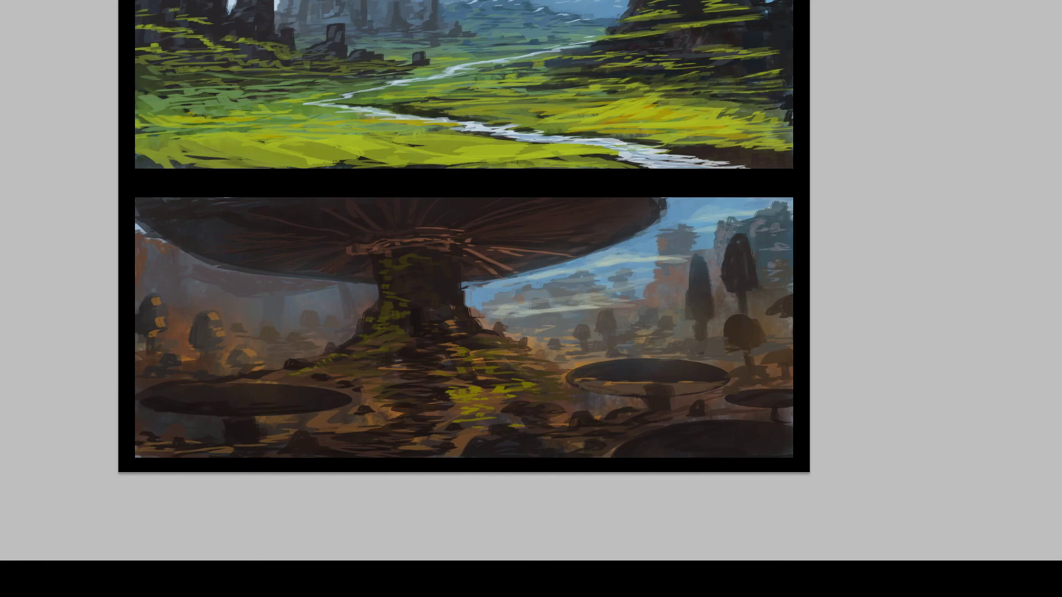
# Paint dark gill lines on the underside of the flat-capped mushroom in the right foreground.
pyautogui.moveTo(672, 393); pyautogui.dragTo(697, 387)
pyautogui.moveTo(597, 384); pyautogui.dragTo(633, 385)
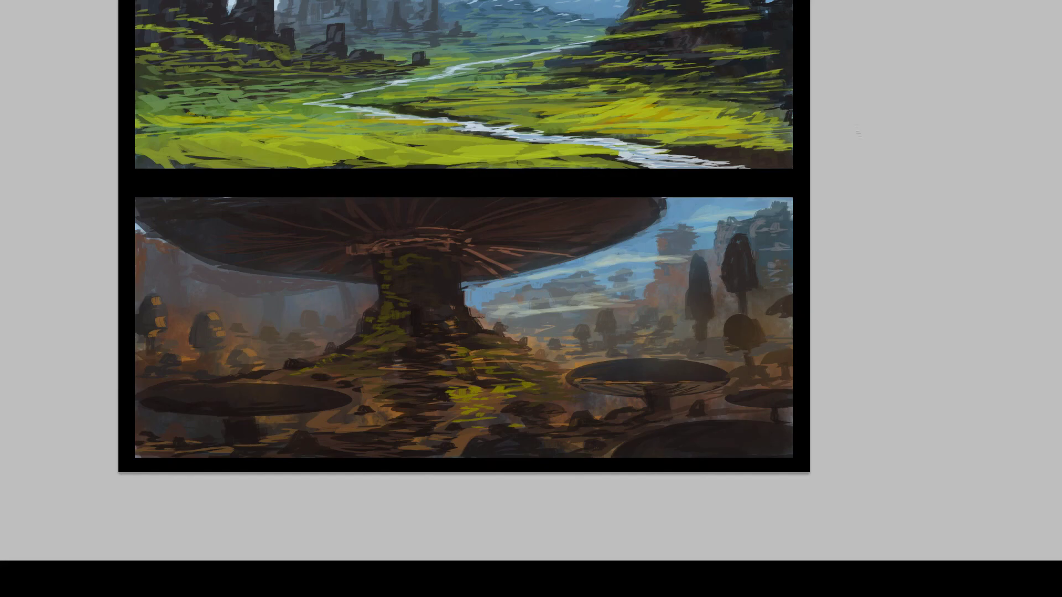
# Mask the giant cap with an inverted elliptical selection, brush soft blue haze beneath its rim and over the stem, and deselect.
pyautogui.moveTo(461, 256); pyautogui.dragTo(479, 244)
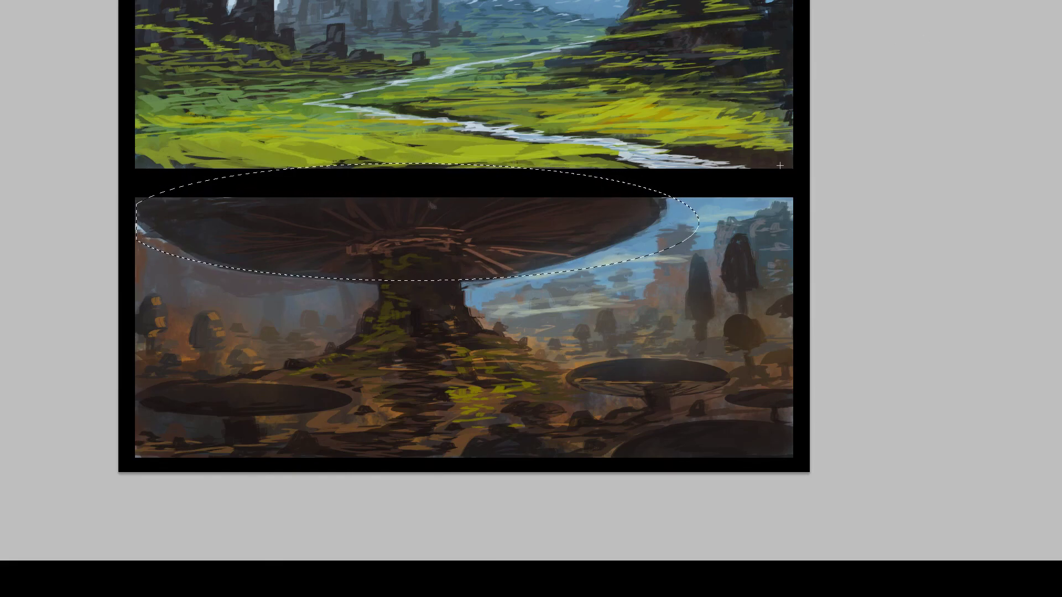
pyautogui.hotkey('ctrl', 'shift', 'i')
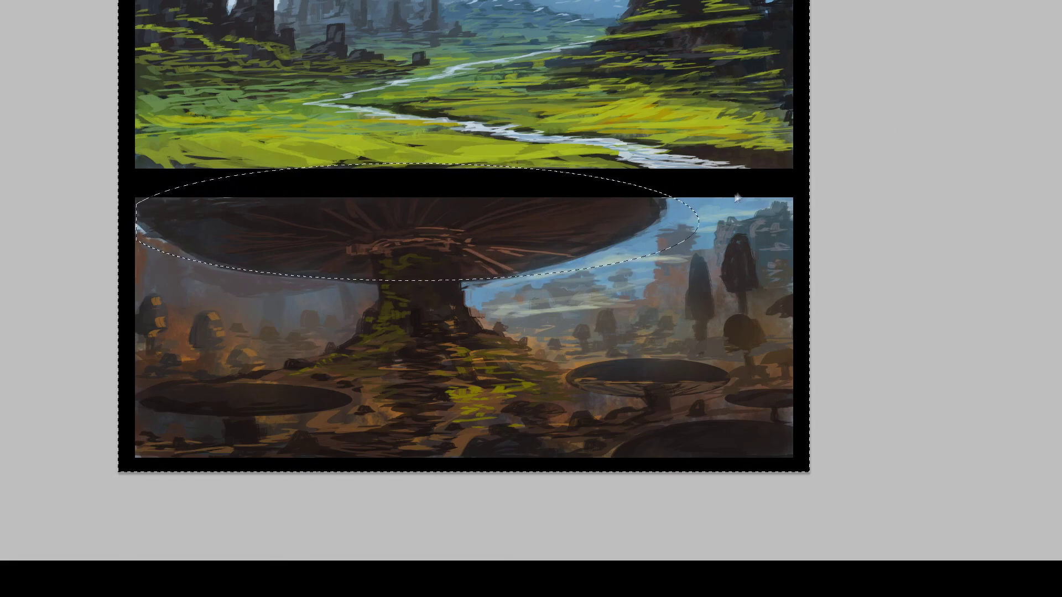
pyautogui.press('b')
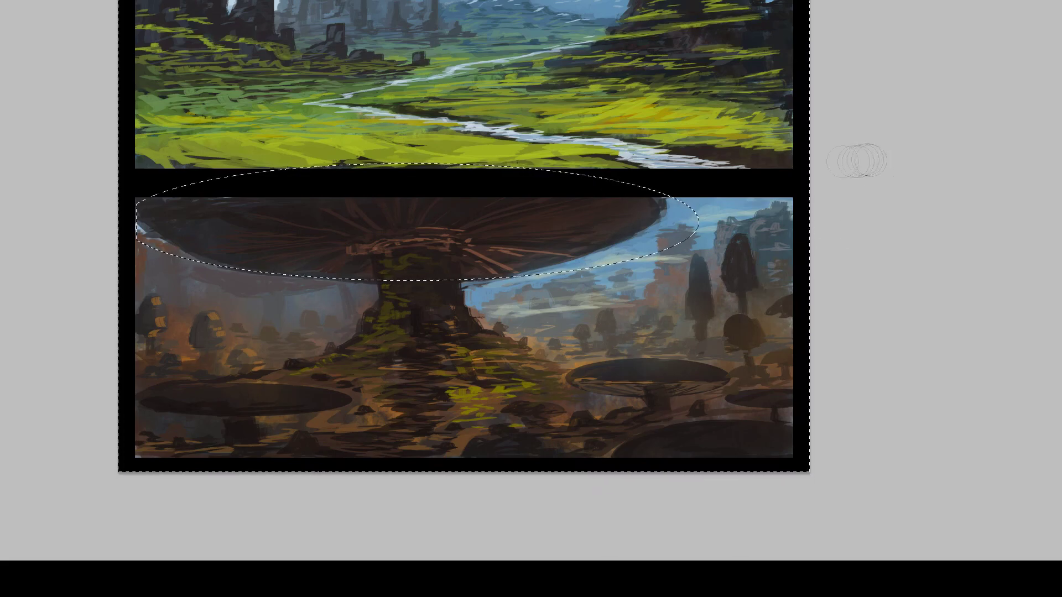
pyautogui.moveTo(191, 277); pyautogui.dragTo(331, 282)
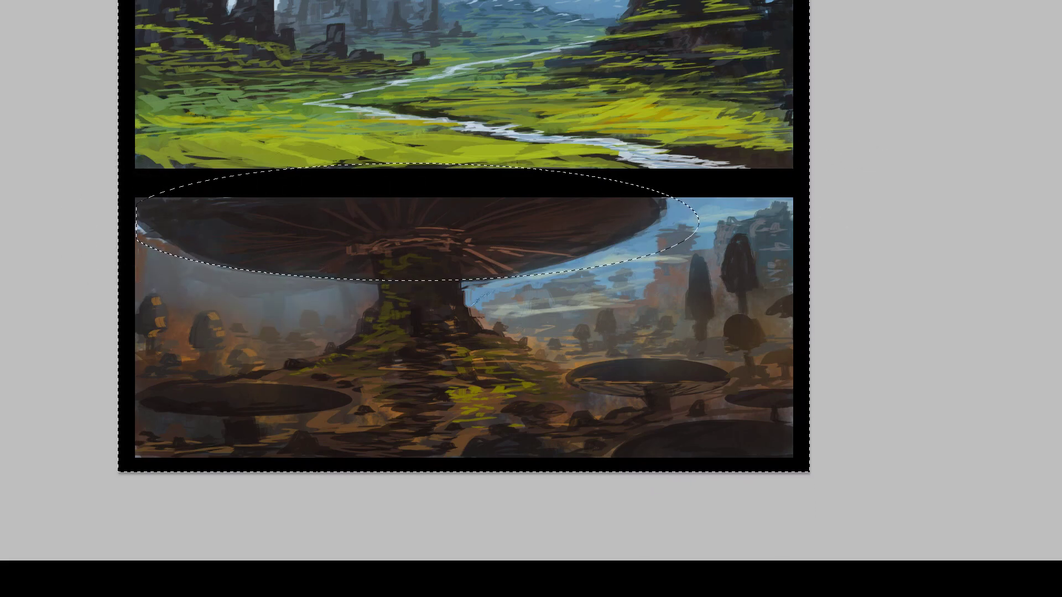
pyautogui.moveTo(472, 329); pyautogui.dragTo(469, 286)
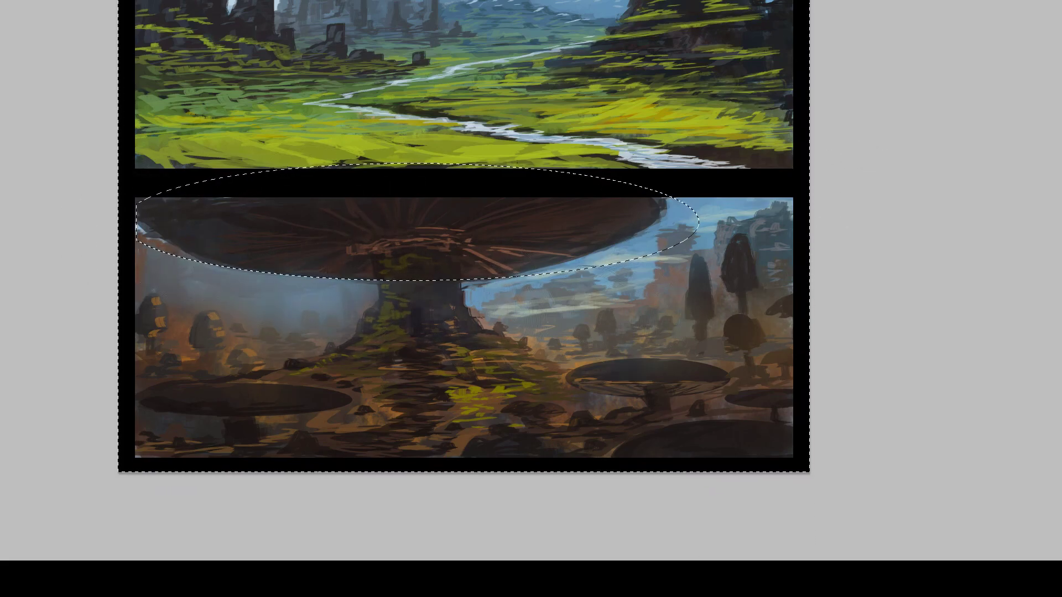
pyautogui.hotkey('ctrl', 'd')
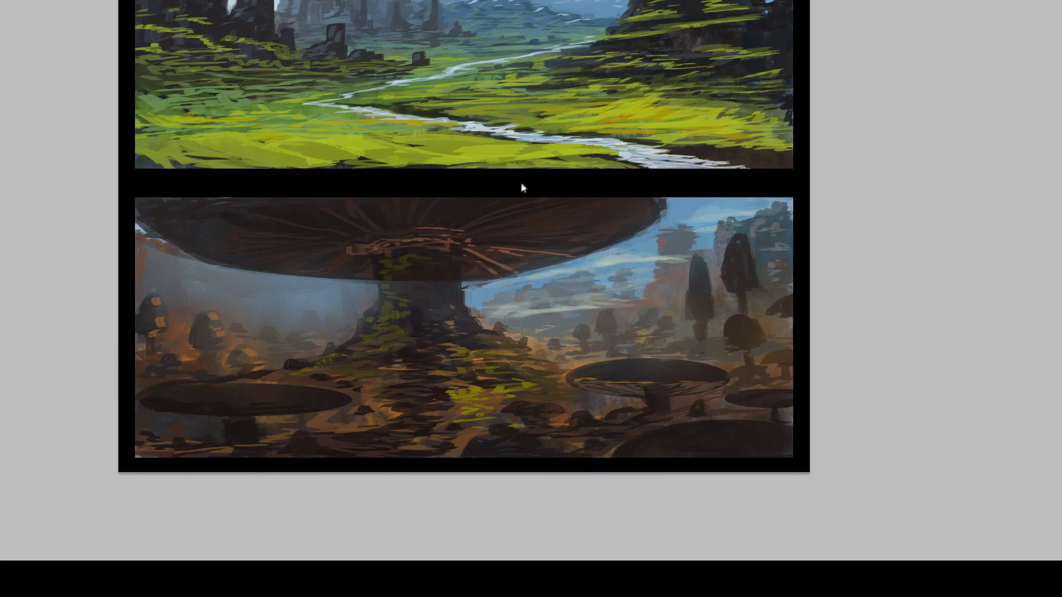
# Brush soft blue haze over the giant mushroom's upper stem and the left side of the cap's underside.
pyautogui.press('[')
pyautogui.press('[')
pyautogui.press('[')
pyautogui.moveTo(412, 271)
pyautogui.mouseDown()
pyautogui.moveTo(442, 271)
pyautogui.moveTo(392, 298)
pyautogui.mouseUp()
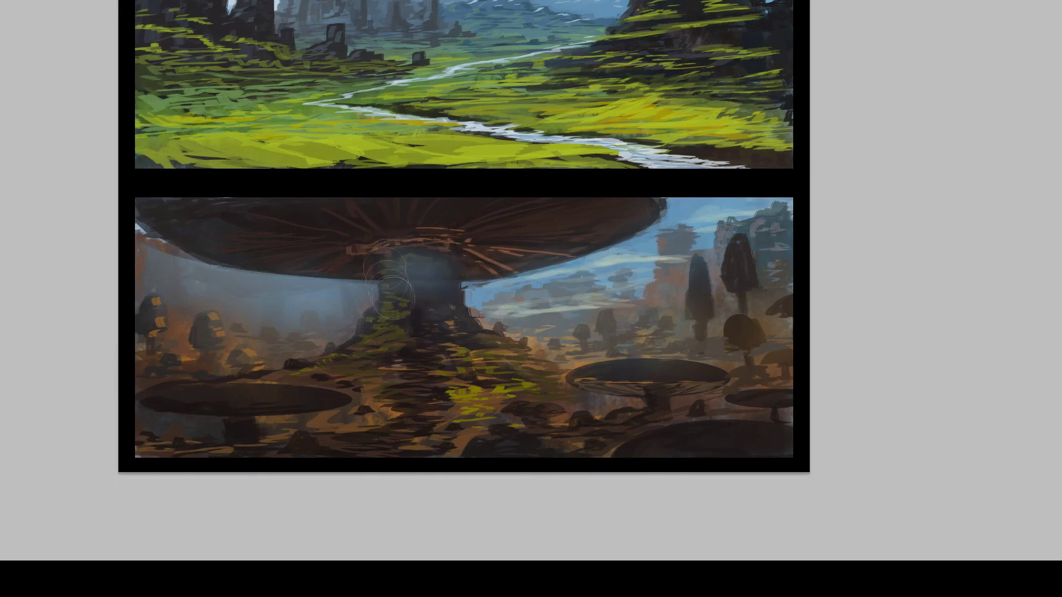
pyautogui.press(']')
pyautogui.press(']')
pyautogui.press(']')
pyautogui.press(']')
pyautogui.moveTo(221, 247)
pyautogui.mouseDown()
pyautogui.moveTo(490, 254)
pyautogui.moveTo(244, 249)
pyautogui.mouseUp()
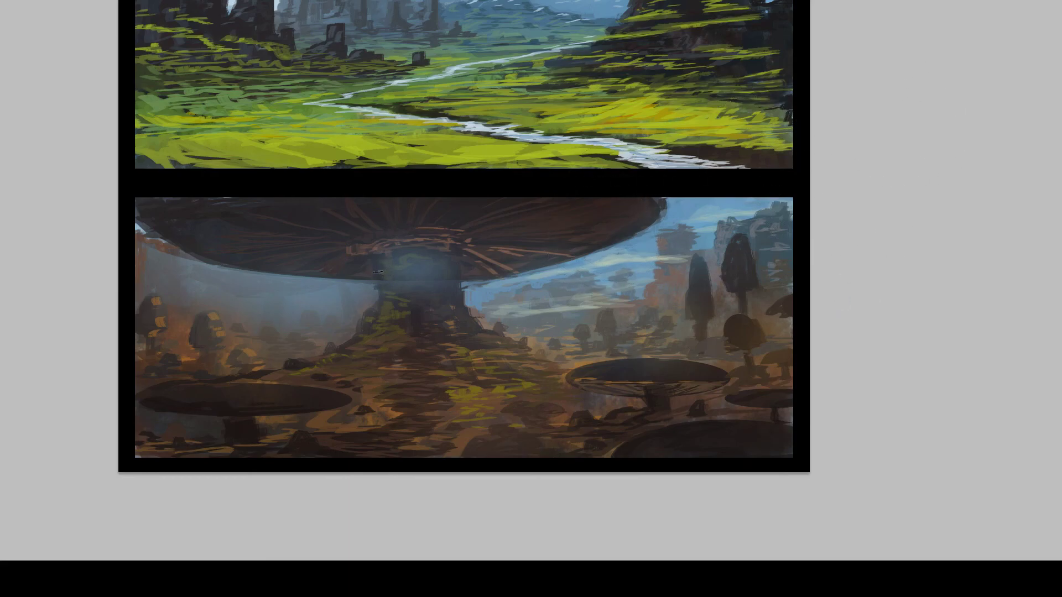
# Repaint the giant stem and its base with dark blocky texture and detail the rim of the flat mushroom in the left foreground.
pyautogui.moveTo(382, 293); pyautogui.dragTo(391, 260)
pyautogui.moveTo(397, 272)
pyautogui.mouseDown()
pyautogui.moveTo(399, 294)
pyautogui.moveTo(353, 337)
pyautogui.moveTo(367, 339)
pyautogui.moveTo(313, 357)
pyautogui.mouseUp()
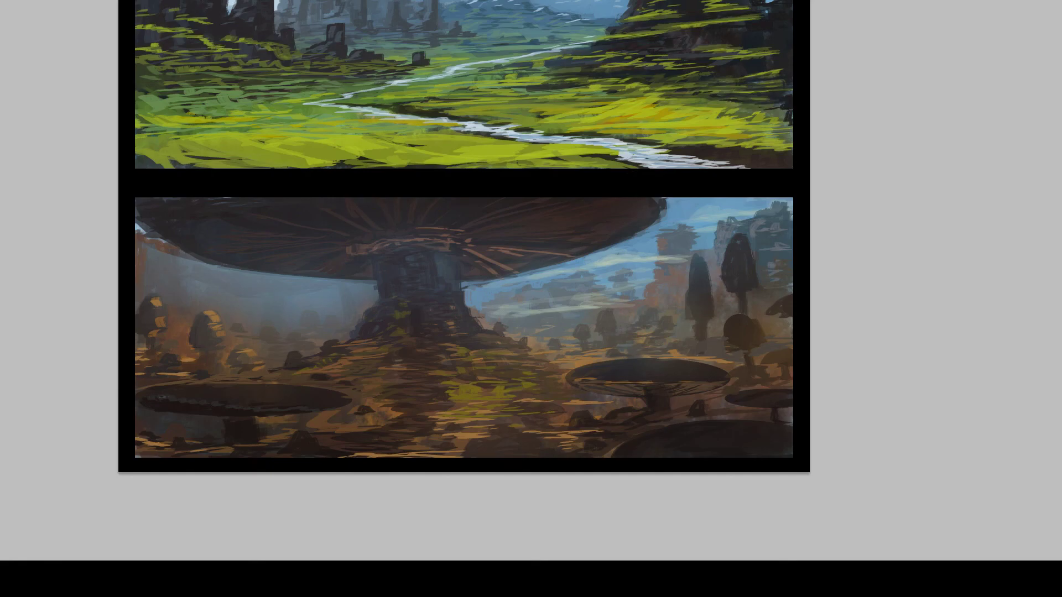
pyautogui.moveTo(179, 402); pyautogui.dragTo(200, 405)
# Dab small dark rocks and accents over the mossy ground in front and to the right of the giant stem.
pyautogui.moveTo(419, 436); pyautogui.dragTo(461, 429)
pyautogui.moveTo(446, 449); pyautogui.dragTo(459, 447)
pyautogui.moveTo(454, 400); pyautogui.dragTo(467, 399)
pyautogui.moveTo(453, 407); pyautogui.dragTo(485, 389)
pyautogui.click(497, 399)
pyautogui.click(526, 349)
pyautogui.click(518, 362)
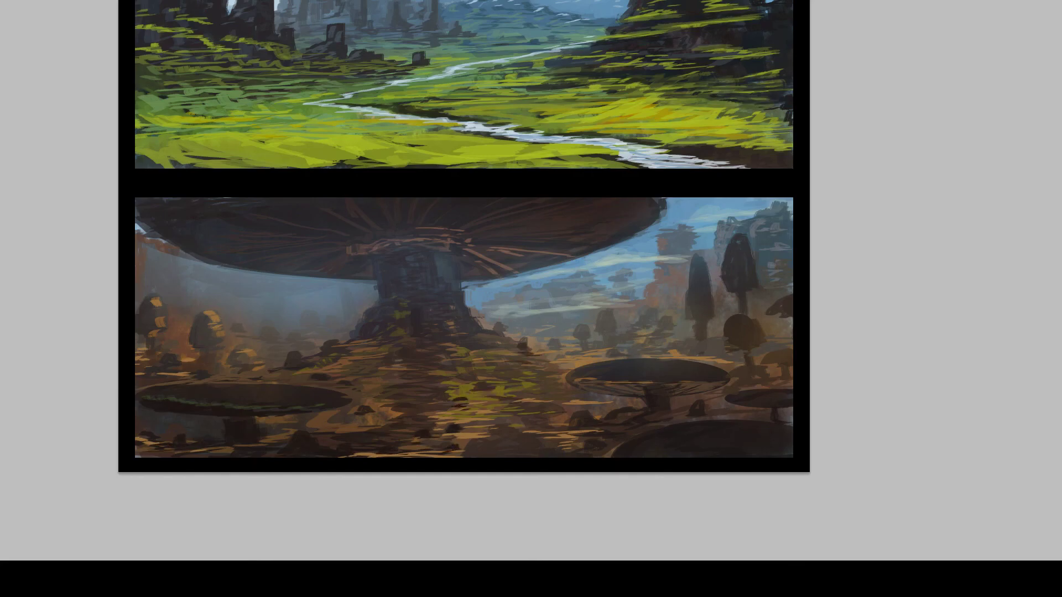
pyautogui.click(527, 377)
# Paint rounded dark rocks along the lower edge and right foreground, and reshape the round-capped mushroom at the far right.
pyautogui.moveTo(497, 430)
pyautogui.mouseDown()
pyautogui.moveTo(520, 433)
pyautogui.moveTo(511, 438)
pyautogui.mouseUp()
pyautogui.moveTo(532, 440)
pyautogui.mouseDown()
pyautogui.moveTo(547, 443)
pyautogui.moveTo(539, 447)
pyautogui.mouseUp()
pyautogui.click(468, 450)
pyautogui.click(482, 447)
pyautogui.click(497, 453)
pyautogui.click(510, 448)
pyautogui.click(530, 455)
pyautogui.click(567, 451)
pyautogui.moveTo(541, 429); pyautogui.dragTo(554, 429)
pyautogui.click(704, 408)
pyautogui.moveTo(758, 321); pyautogui.dragTo(763, 338)
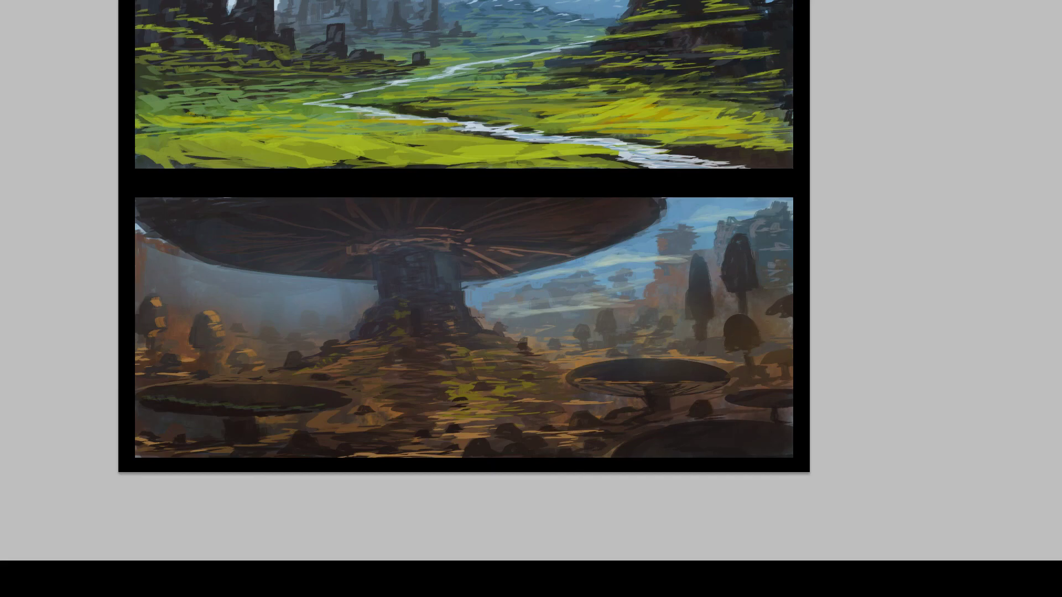
# Sample nearby colors and repaint the base of the tall mushroom and the misty ground beneath it on the right.
pyautogui.keyDown('alt'); pyautogui.click(691, 325); pyautogui.keyUp('alt')
pyautogui.moveTo(694, 321)
pyautogui.mouseDown()
pyautogui.moveTo(695, 335)
pyautogui.moveTo(710, 337)
pyautogui.moveTo(685, 342)
pyautogui.mouseUp()
pyautogui.keyDown('alt'); pyautogui.click(703, 333); pyautogui.keyUp('alt')
pyautogui.moveTo(678, 345)
pyautogui.mouseDown()
pyautogui.moveTo(653, 349)
pyautogui.moveTo(696, 348)
pyautogui.mouseUp()
pyautogui.moveTo(669, 353)
pyautogui.mouseDown()
pyautogui.moveTo(731, 363)
pyautogui.moveTo(642, 351)
pyautogui.moveTo(666, 346)
pyautogui.mouseUp()
# Select scattered ellipses across the right side of the scene, paint them dark as mushroom caps and rocks, and deselect.
pyautogui.moveTo(736, 297)
pyautogui.mouseDown()
pyautogui.moveTo(736, 309)
pyautogui.moveTo(794, 316)
pyautogui.mouseUp()
pyautogui.click(786, 298)
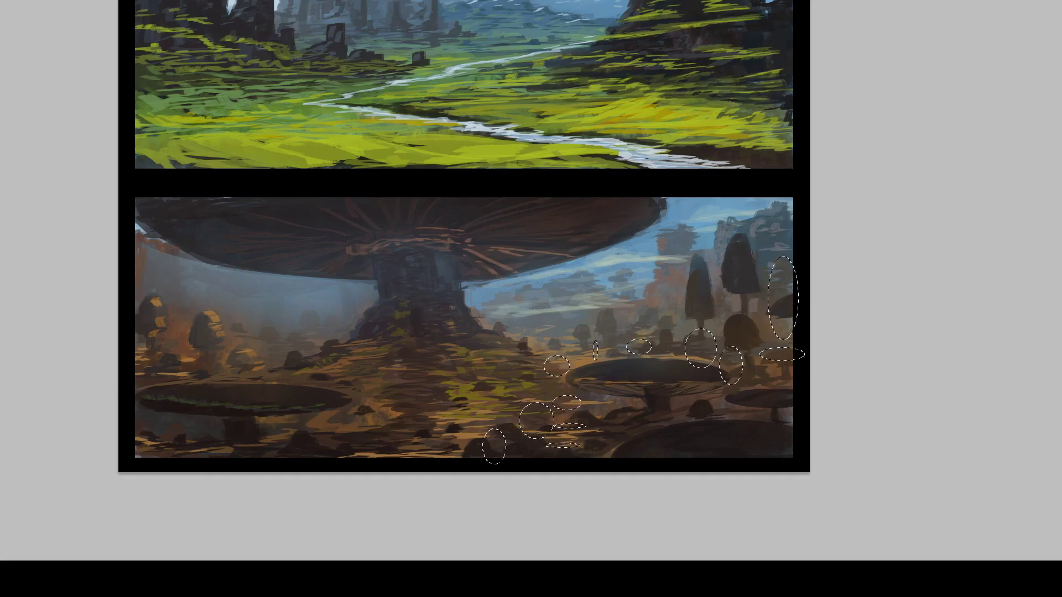
pyautogui.moveTo(784, 262); pyautogui.dragTo(783, 315)
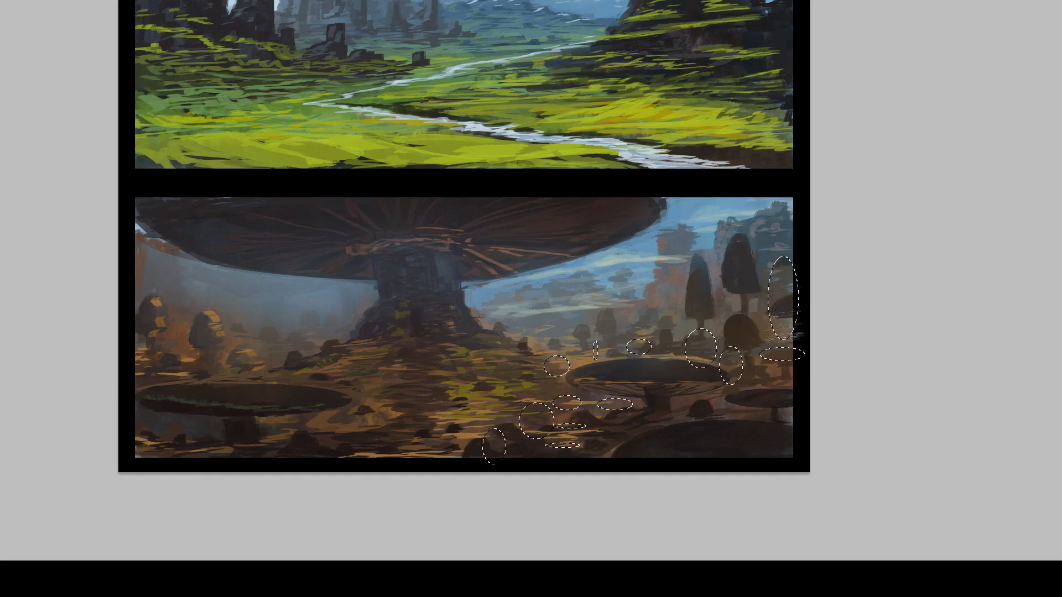
pyautogui.moveTo(790, 291); pyautogui.dragTo(790, 304)
pyautogui.moveTo(731, 355)
pyautogui.mouseDown()
pyautogui.moveTo(749, 318)
pyautogui.moveTo(723, 357)
pyautogui.moveTo(701, 341)
pyautogui.moveTo(788, 355)
pyautogui.mouseUp()
pyautogui.moveTo(634, 344)
pyautogui.mouseDown()
pyautogui.moveTo(616, 323)
pyautogui.moveTo(596, 351)
pyautogui.moveTo(558, 371)
pyautogui.mouseUp()
pyautogui.moveTo(533, 410); pyautogui.dragTo(539, 428)
pyautogui.moveTo(559, 402); pyautogui.dragTo(624, 404)
pyautogui.press('m')
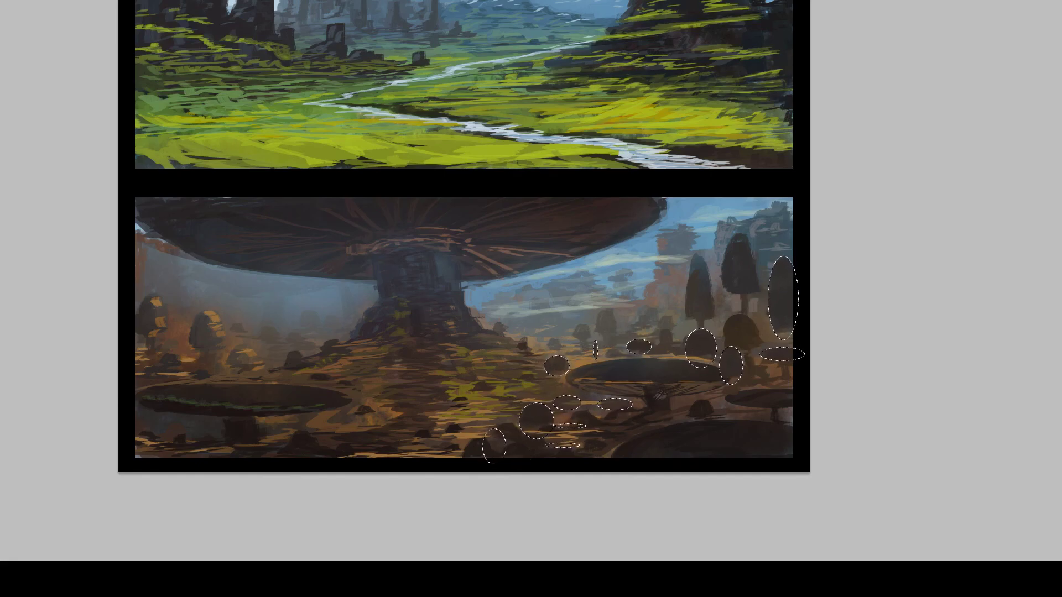
pyautogui.hotkey('ctrl', 'd')
# Select more scattered ellipses across the center, left and distant right, shade them as mushroom caps, and deselect.
pyautogui.press('m')
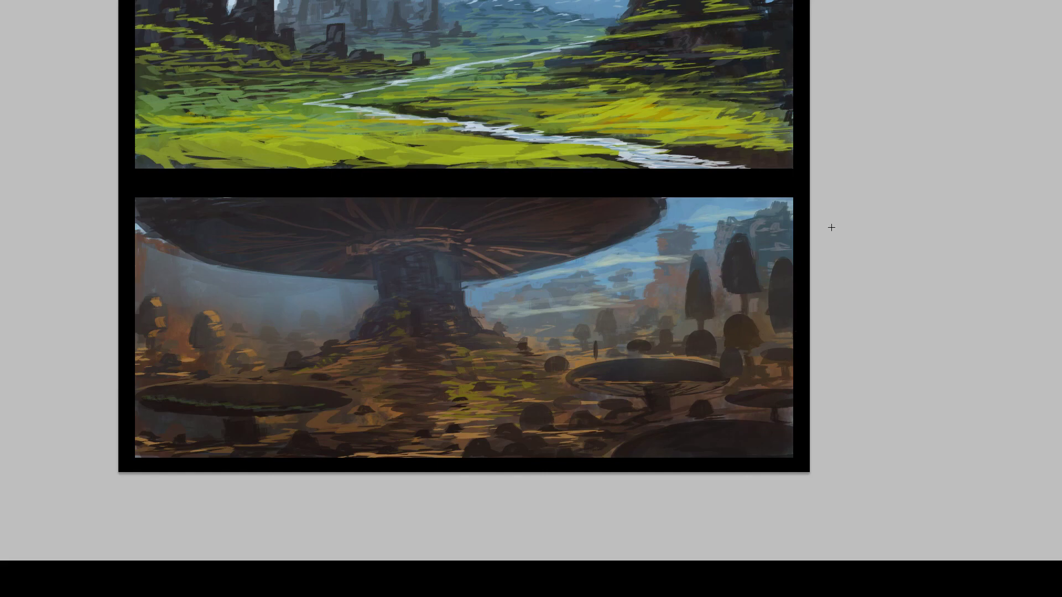
pyautogui.press('b')
pyautogui.moveTo(458, 395)
pyautogui.mouseDown()
pyautogui.moveTo(517, 394)
pyautogui.moveTo(462, 431)
pyautogui.mouseUp()
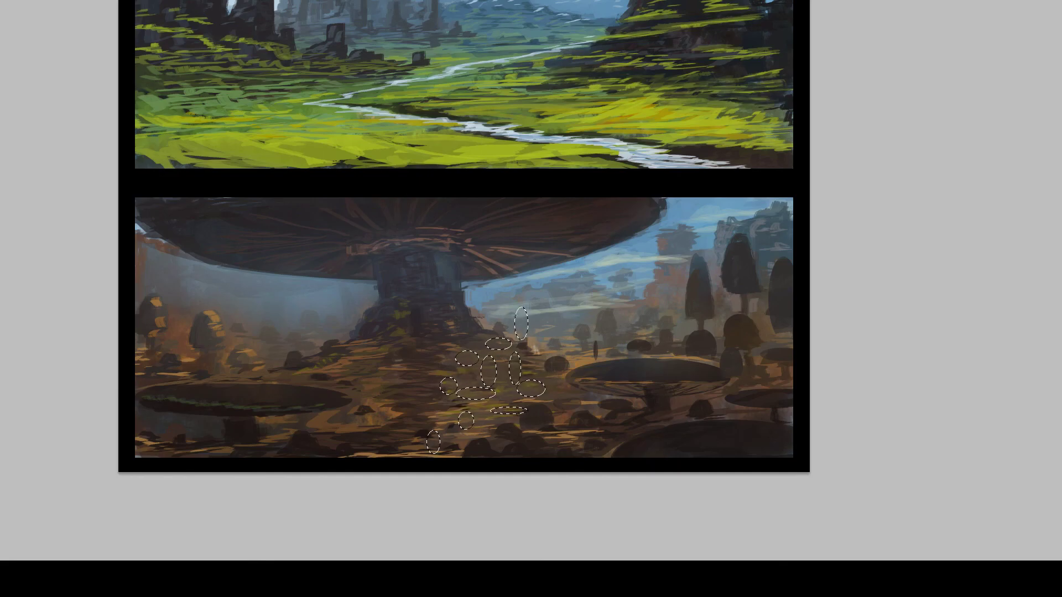
pyautogui.moveTo(282, 337); pyautogui.dragTo(297, 375)
pyautogui.moveTo(229, 295); pyautogui.dragTo(244, 334)
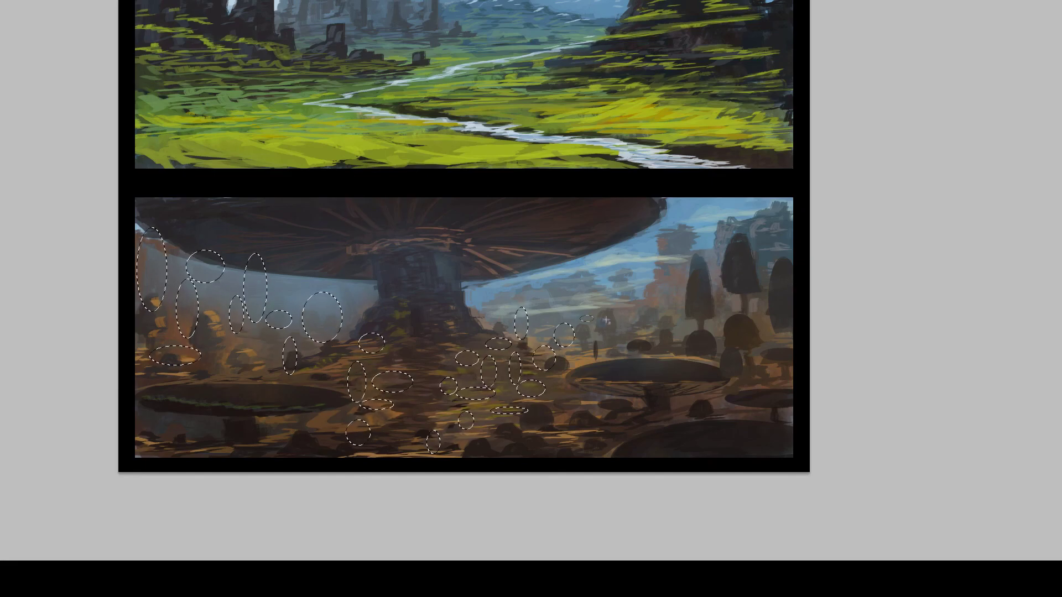
pyautogui.moveTo(624, 310); pyautogui.dragTo(644, 334)
pyautogui.moveTo(671, 298); pyautogui.dragTo(681, 318)
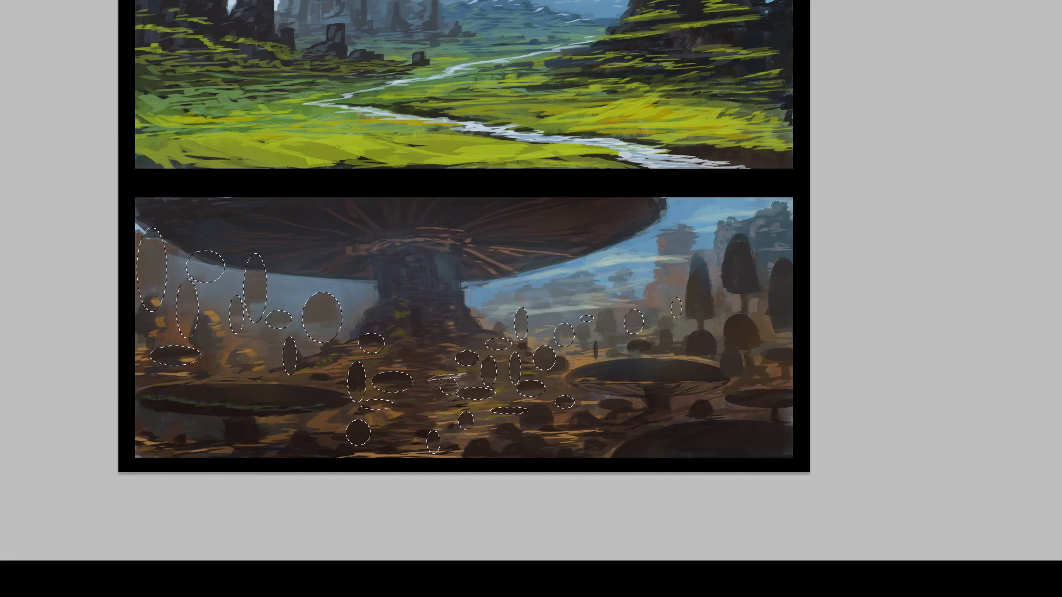
pyautogui.hotkey('ctrl', 'd')
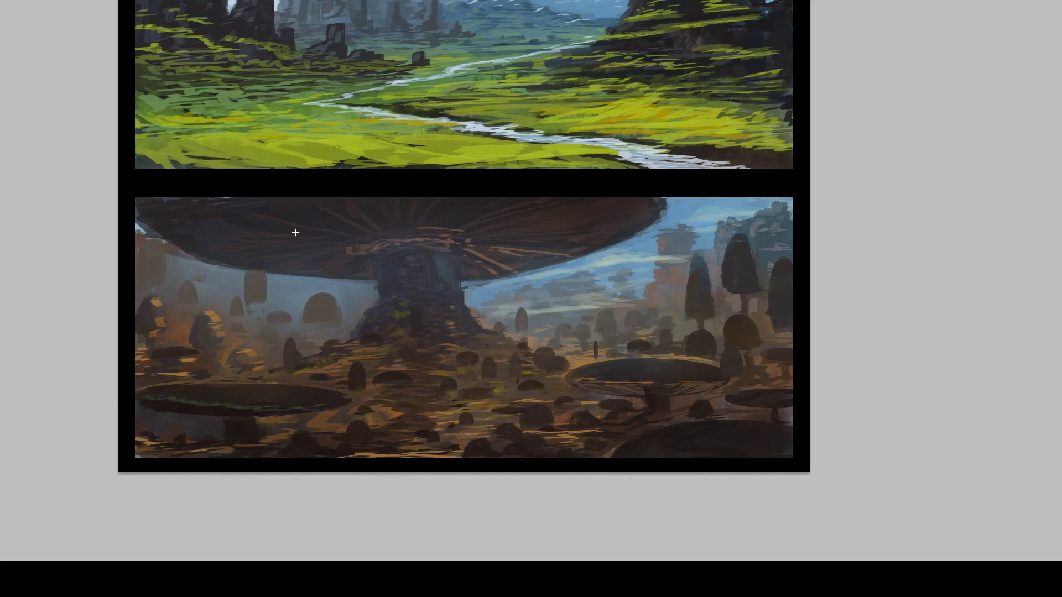
# Paint thin stems beneath the new mushroom caps at the left and center, using a color sampled from a cap.
pyautogui.keyDown('alt'); pyautogui.click(252, 266); pyautogui.keyUp('alt')
pyautogui.moveTo(251, 267)
pyautogui.mouseDown()
pyautogui.moveTo(268, 267)
pyautogui.moveTo(257, 314)
pyautogui.moveTo(256, 304)
pyautogui.mouseUp()
pyautogui.moveTo(357, 391); pyautogui.dragTo(393, 394)
pyautogui.moveTo(372, 343); pyautogui.dragTo(373, 355)
pyautogui.moveTo(467, 362); pyautogui.dragTo(468, 374)
pyautogui.moveTo(533, 385); pyautogui.dragTo(533, 393)
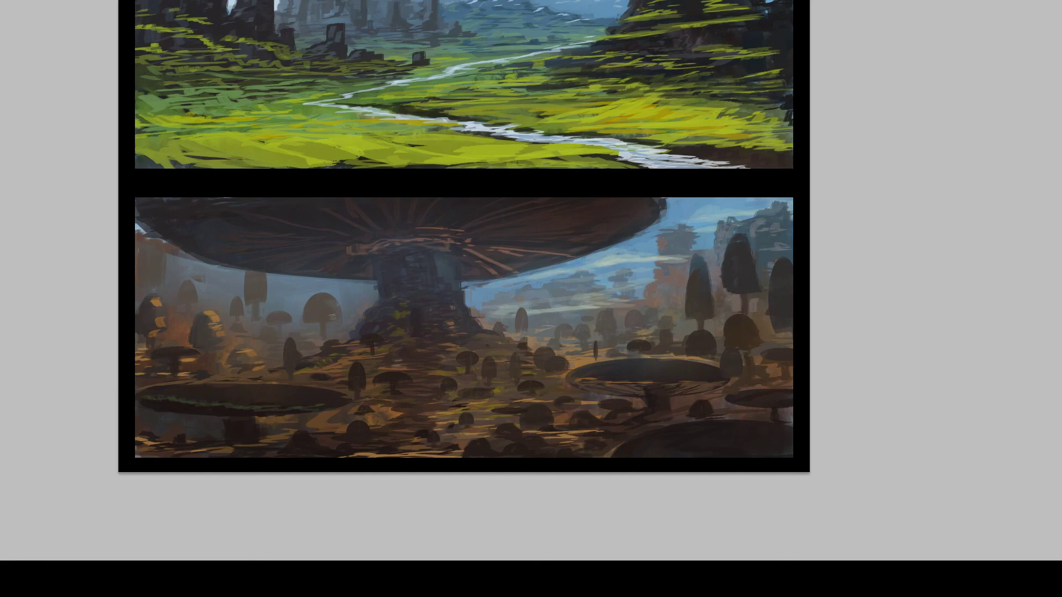
# Undo the most recent strokes and tone down the orange-lit mushroom caps at the left with dark gray-brown.
pyautogui.hotkey('ctrl', 'alt', 'z')
pyautogui.hotkey('ctrl', 'alt', 'z')
pyautogui.hotkey('ctrl', 'alt', 'z')
pyautogui.hotkey('ctrl', 'alt', 'z')
pyautogui.hotkey('ctrl', 'alt', 'z')
pyautogui.hotkey('ctrl', 'alt', 'z')
pyautogui.hotkey('ctrl', 'alt', 'z')
pyautogui.hotkey('ctrl', 'alt', 'z')
pyautogui.hotkey('ctrl', 'alt', 'z')
pyautogui.hotkey('ctrl', 'alt', 'z')
pyautogui.moveTo(236, 355)
pyautogui.mouseDown()
pyautogui.moveTo(247, 350)
pyautogui.moveTo(249, 362)
pyautogui.mouseUp()
pyautogui.moveTo(243, 359); pyautogui.dragTo(258, 361)
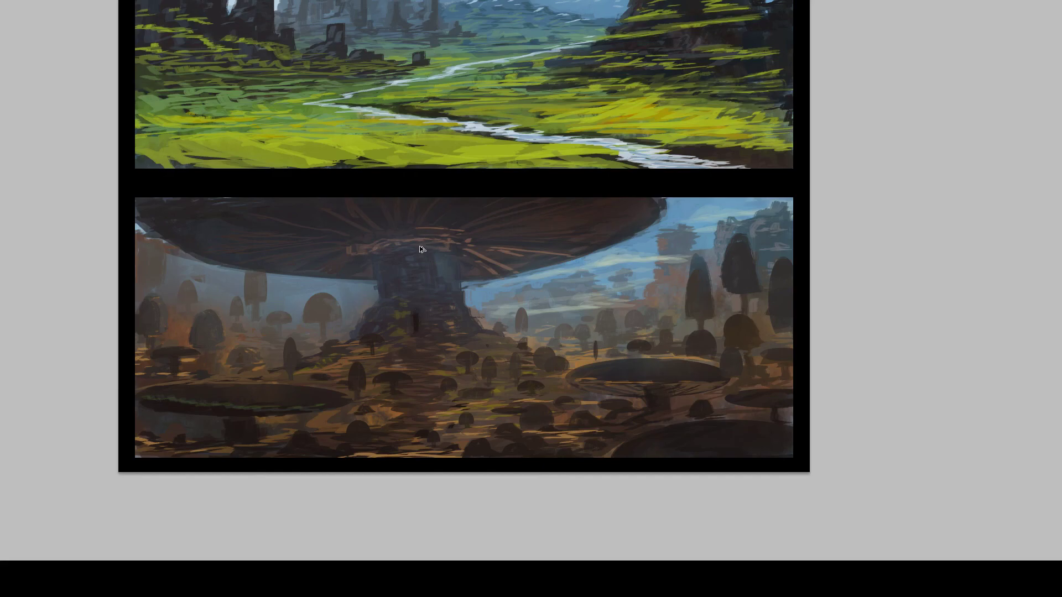
# Paint a small dark doorway in the giant stem's base, darken the path and roots around it, and streak the stem's right side.
pyautogui.moveTo(416, 313); pyautogui.dragTo(416, 321)
pyautogui.moveTo(391, 359)
pyautogui.mouseDown()
pyautogui.moveTo(451, 377)
pyautogui.moveTo(448, 403)
pyautogui.mouseUp()
pyautogui.moveTo(417, 419); pyautogui.dragTo(434, 419)
pyautogui.moveTo(480, 337); pyautogui.dragTo(501, 348)
pyautogui.moveTo(488, 348); pyautogui.dragTo(512, 350)
pyautogui.moveTo(465, 320); pyautogui.dragTo(477, 328)
pyautogui.moveTo(452, 261); pyautogui.dragTo(452, 282)
# Paint reddish-brown gill lines radiating from the top of the stem across both sides of the giant cap's underside.
pyautogui.moveTo(399, 245)
pyautogui.mouseDown()
pyautogui.moveTo(509, 213)
pyautogui.moveTo(502, 226)
pyautogui.moveTo(561, 247)
pyautogui.mouseUp()
pyautogui.moveTo(480, 255)
pyautogui.mouseDown()
pyautogui.moveTo(520, 262)
pyautogui.moveTo(512, 273)
pyautogui.mouseUp()
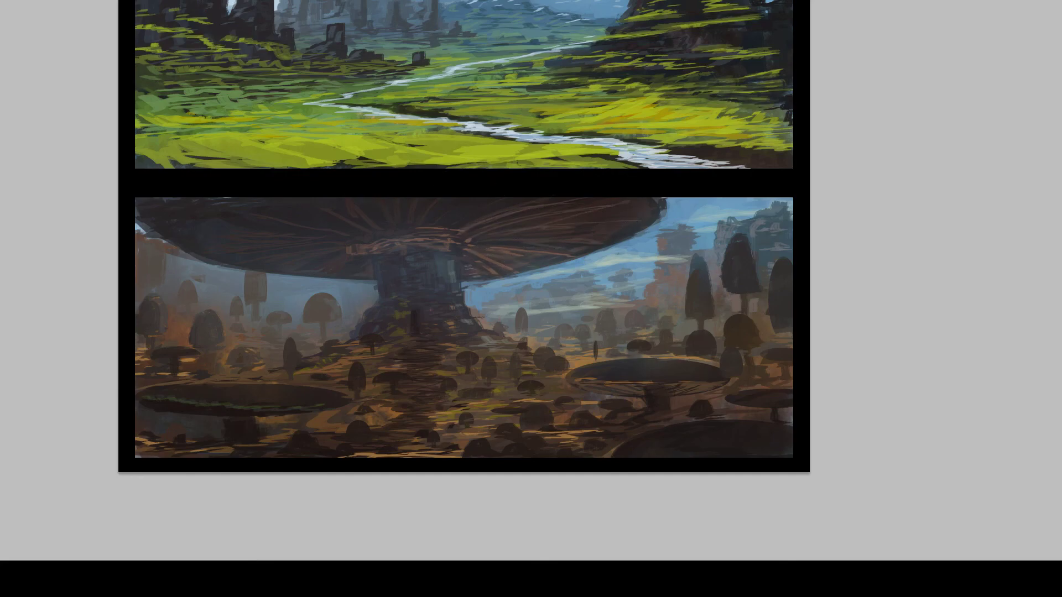
pyautogui.moveTo(353, 247)
pyautogui.mouseDown()
pyautogui.moveTo(293, 272)
pyautogui.moveTo(320, 256)
pyautogui.moveTo(350, 266)
pyautogui.moveTo(352, 249)
pyautogui.moveTo(337, 244)
pyautogui.mouseUp()
pyautogui.moveTo(369, 238); pyautogui.dragTo(468, 227)
pyautogui.moveTo(355, 253); pyautogui.dragTo(376, 254)
pyautogui.moveTo(379, 251)
pyautogui.mouseDown()
pyautogui.moveTo(399, 249)
pyautogui.moveTo(369, 247)
pyautogui.mouseUp()
pyautogui.moveTo(371, 250); pyautogui.dragTo(424, 240)
pyautogui.moveTo(427, 242)
pyautogui.mouseDown()
pyautogui.moveTo(456, 246)
pyautogui.moveTo(437, 251)
pyautogui.mouseUp()
# Sample the stem's dark color and repaint its upper left edge where it meets the cap.
pyautogui.keyDown('alt'); pyautogui.click(396, 308); pyautogui.keyUp('alt')
pyautogui.moveTo(370, 258)
pyautogui.mouseDown()
pyautogui.moveTo(414, 251)
pyautogui.moveTo(397, 257)
pyautogui.mouseUp()
pyautogui.moveTo(376, 264); pyautogui.dragTo(393, 258)
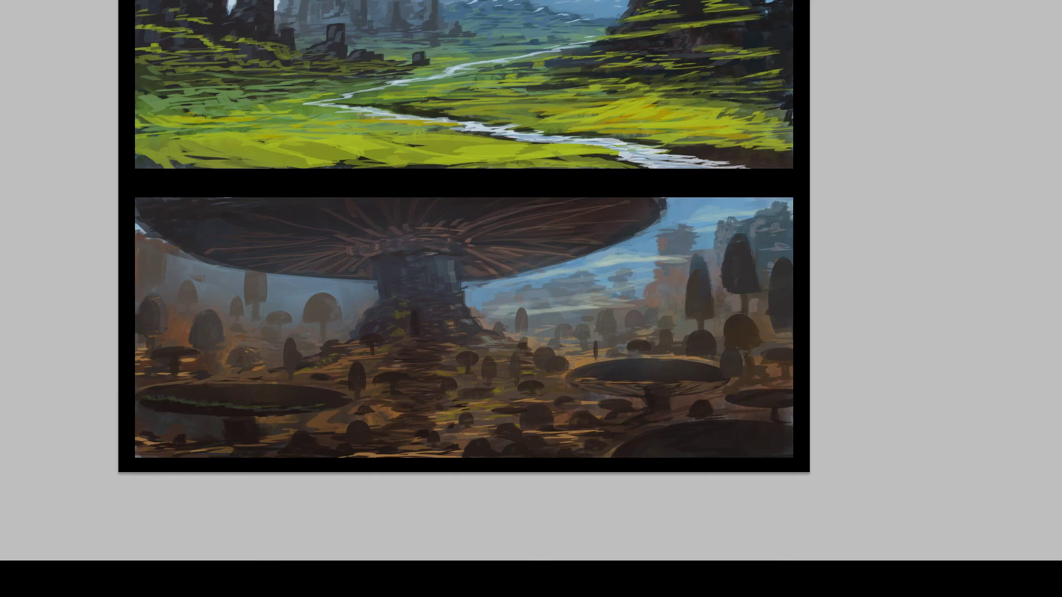
# Streak clouds across the sky right of the stem and repaint the distant rock formation there in rounded blue-gray shapes.
pyautogui.moveTo(476, 286); pyautogui.dragTo(513, 281)
pyautogui.keyDown('alt'); pyautogui.click(611, 265); pyautogui.keyUp('alt')
pyautogui.moveTo(598, 269); pyautogui.dragTo(715, 253)
pyautogui.moveTo(684, 220); pyautogui.dragTo(725, 213)
pyautogui.moveTo(689, 229); pyautogui.dragTo(667, 234)
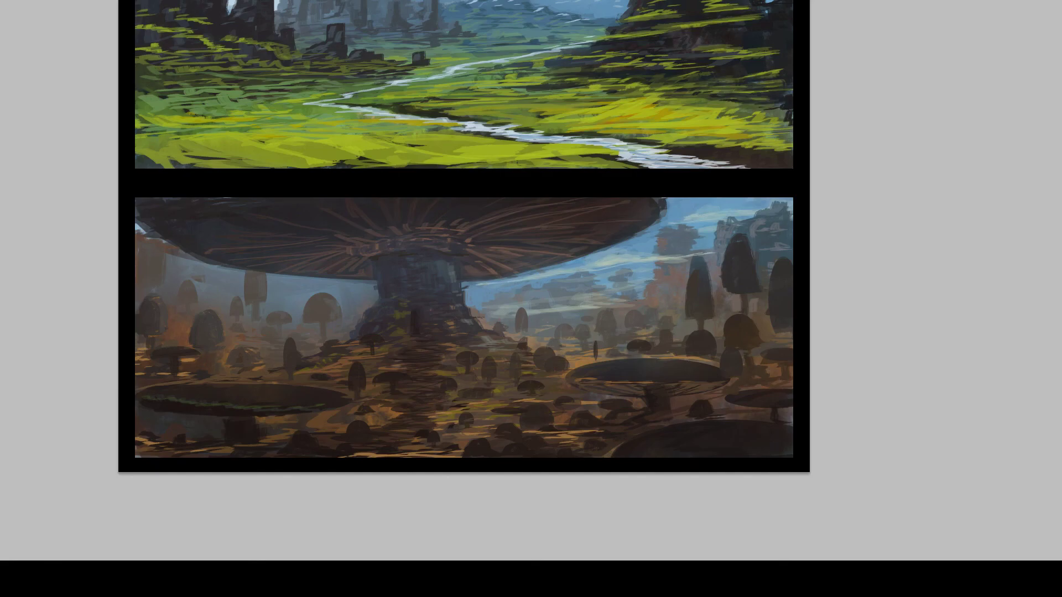
# Brush soft blue-gray haze across the midground mushrooms around the giant stem's base.
pyautogui.hotkey('ctrl', '-')
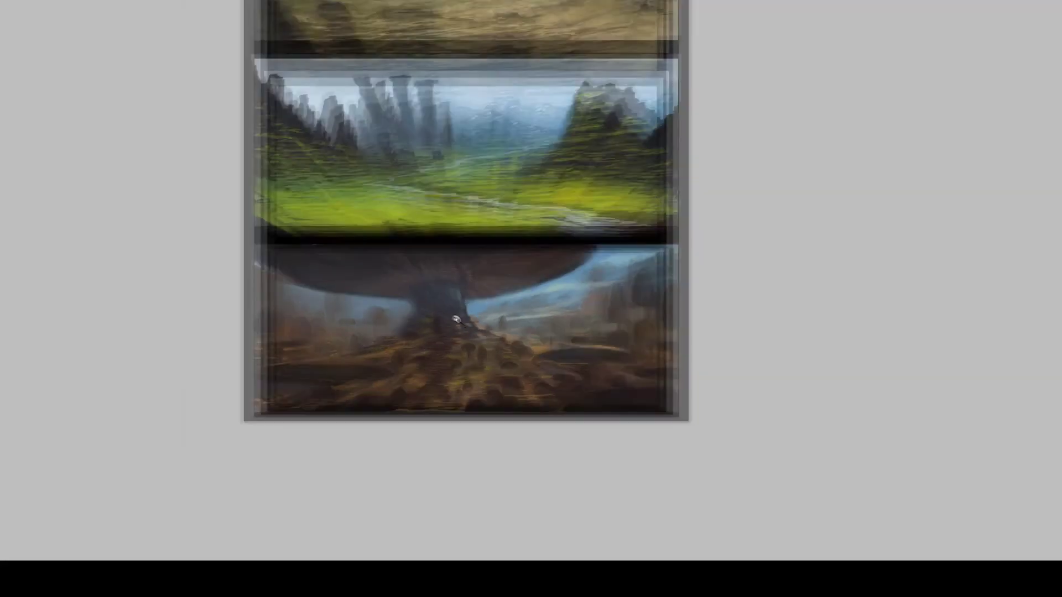
pyautogui.moveTo(588, 218); pyautogui.dragTo(597, 179)
pyautogui.click(518, 291)
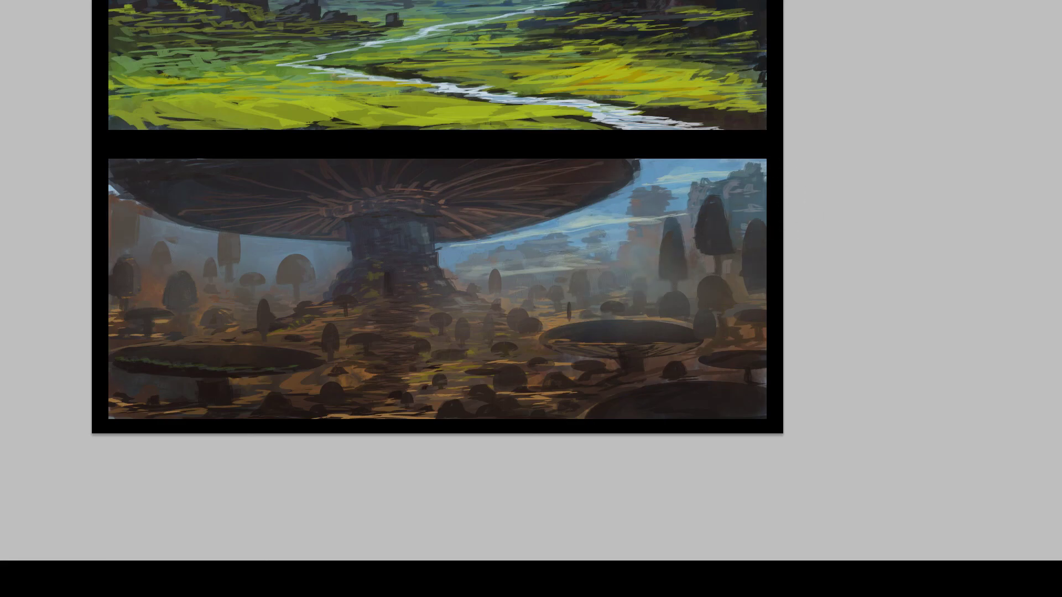
pyautogui.hotkey('ctrl', '-')
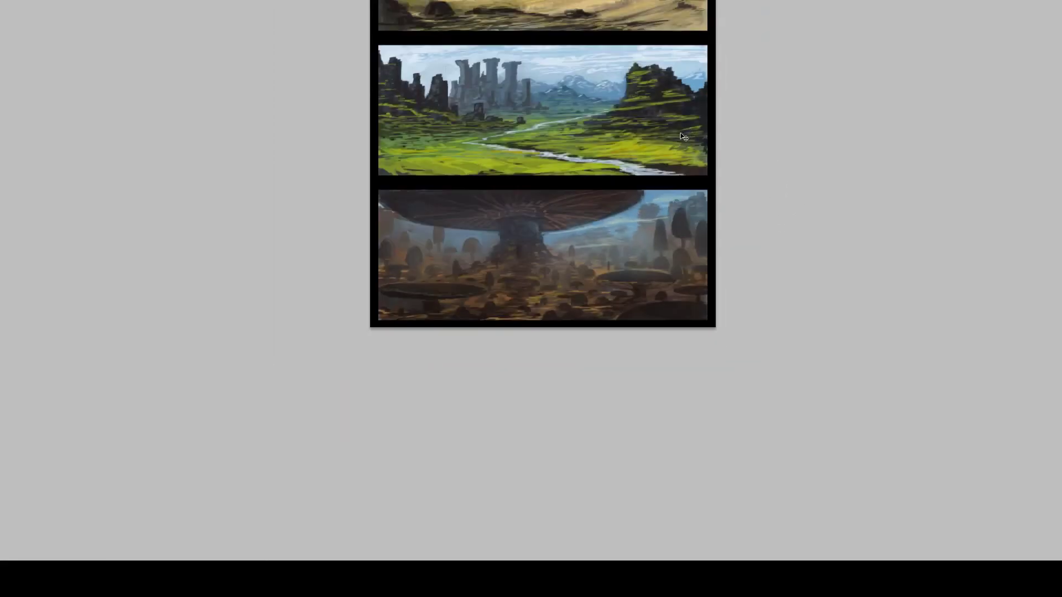